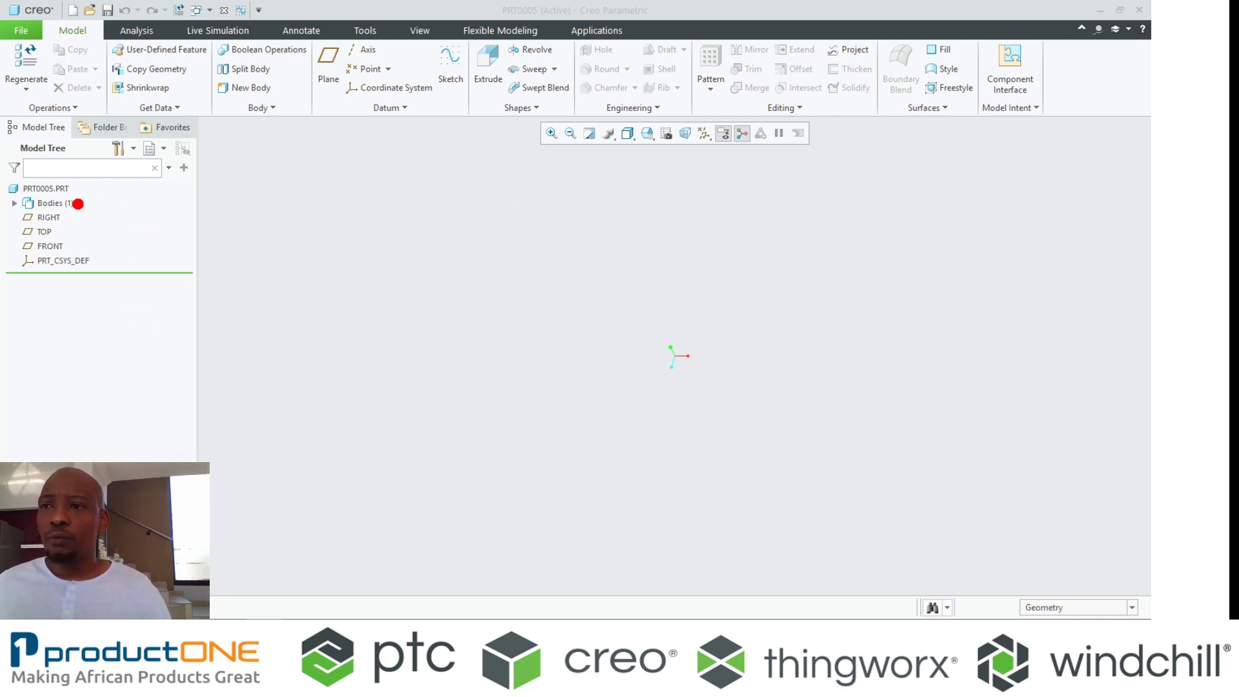
mouse_move(78, 202)
mouse_down()
mouse_move(326, 183)
mouse_move(277, 201)
mouse_up()
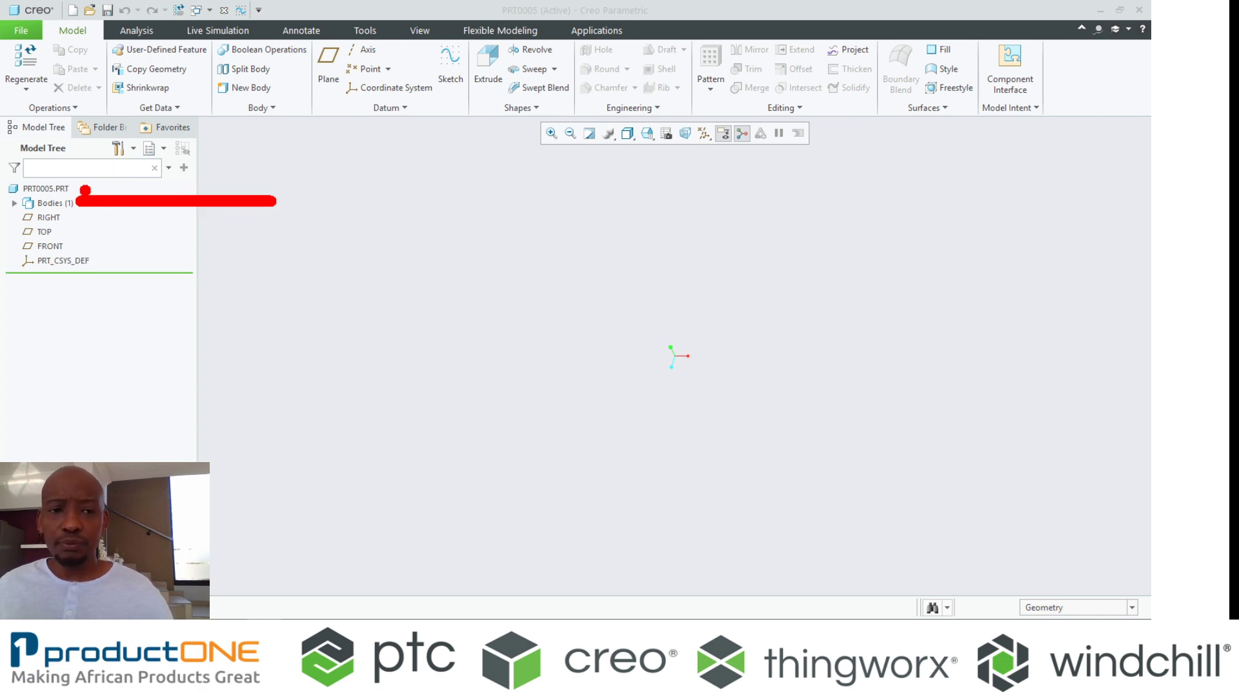
key(Escape)
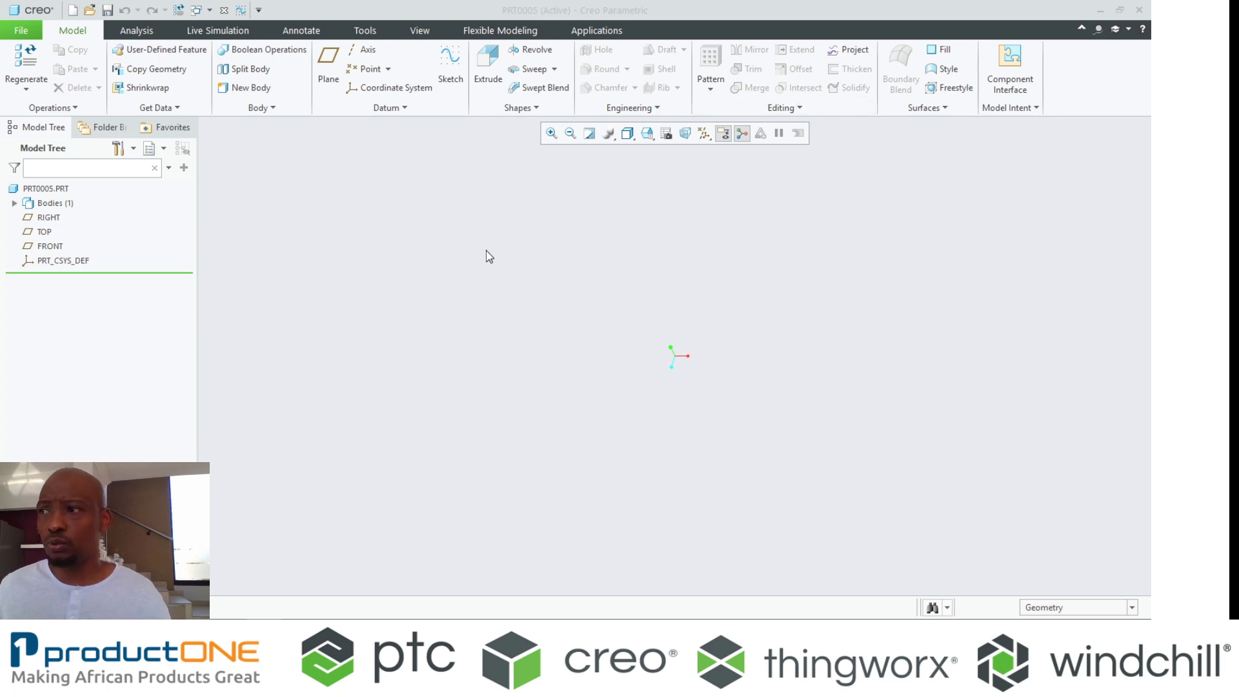
Step: Start an Extrude on the FRONT plane and sketch a center rectangle about 821 by 746 at the origin
click(488, 64)
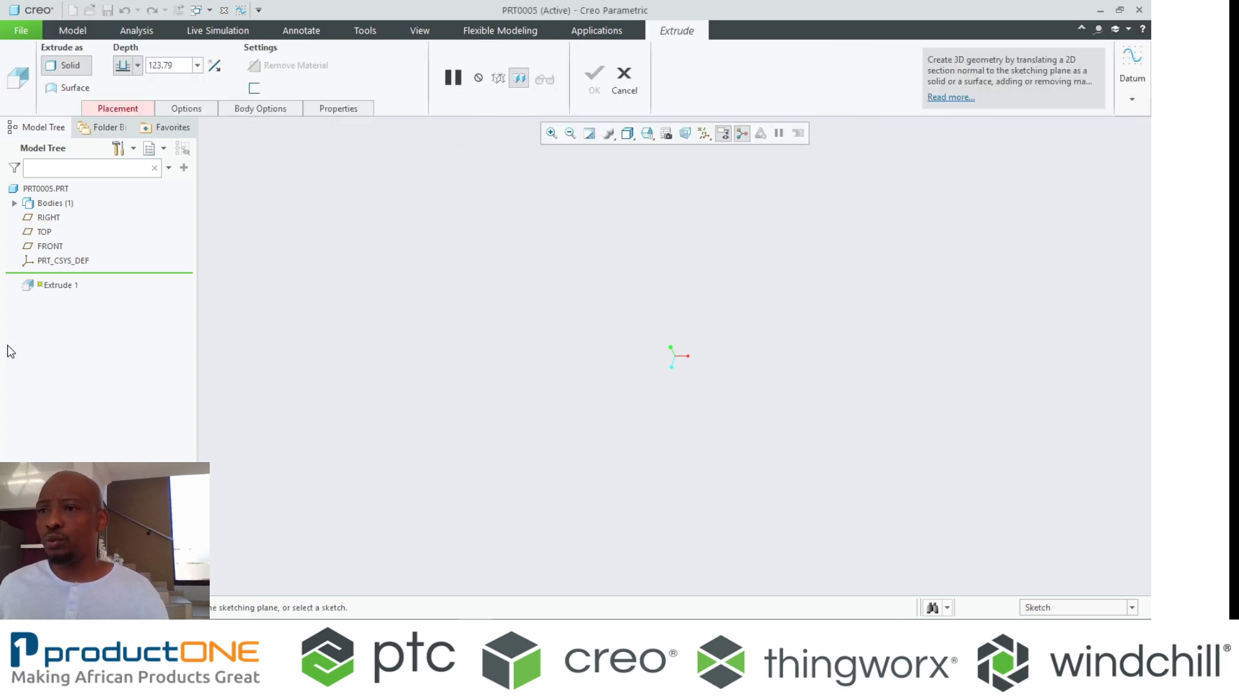
click(49, 246)
right_click(257, 220)
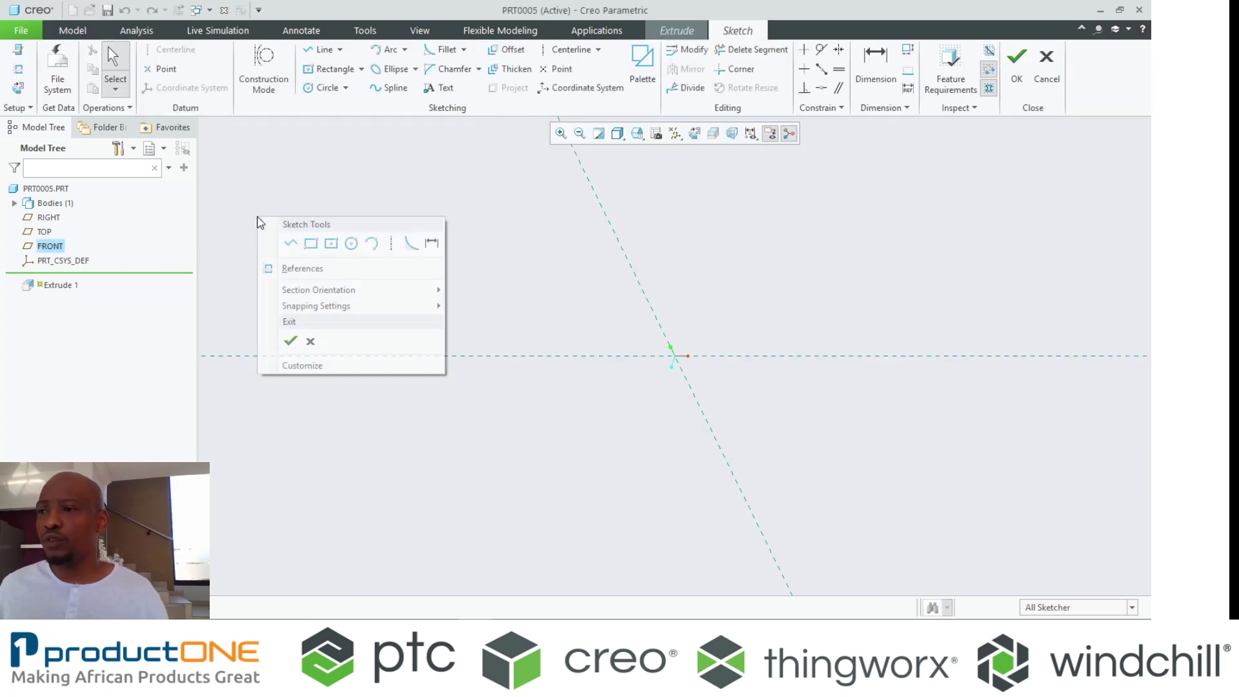
click(324, 245)
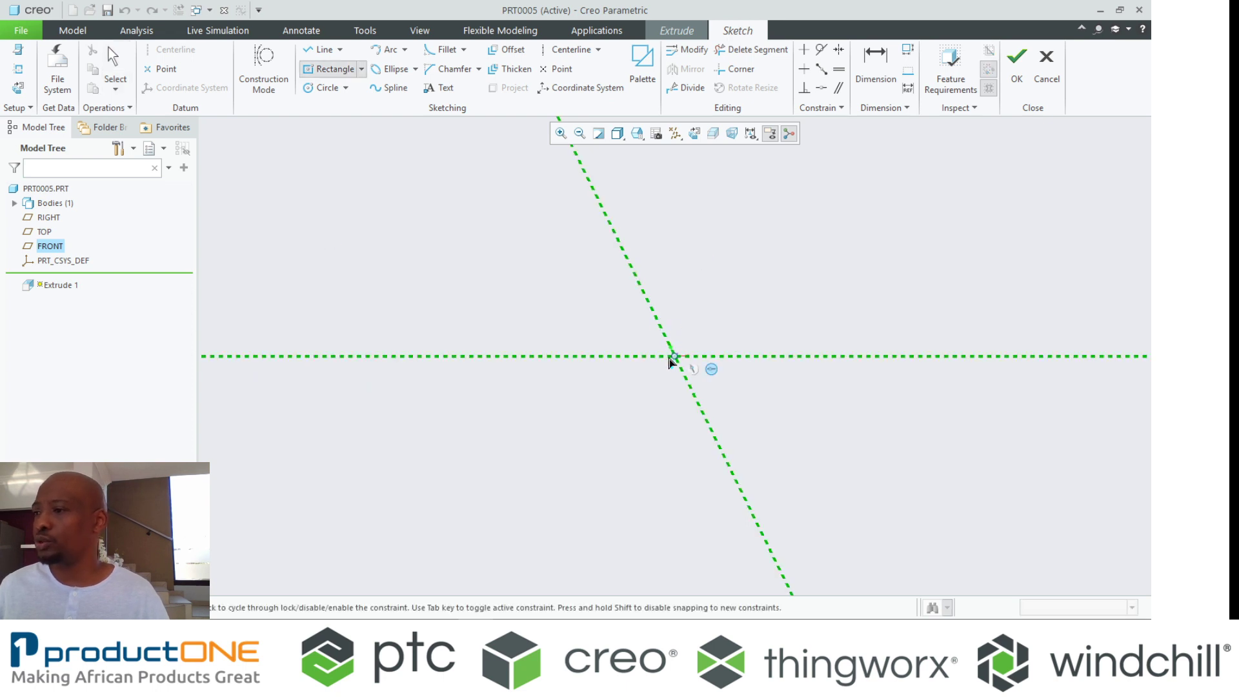
click(675, 356)
click(938, 479)
middle_click(459, 398)
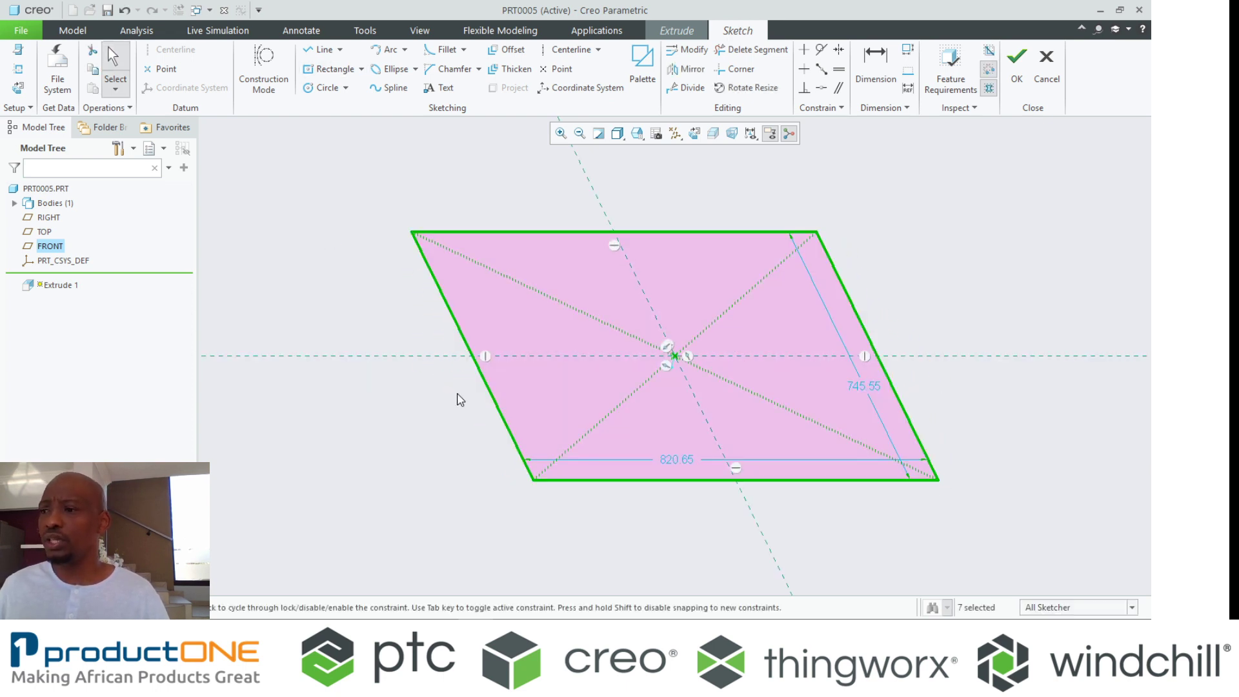
Step: Finish the sketch and extrude the rectangle symmetrically about the sketch plane with a total depth of 783.10
right_click(456, 398)
click(491, 571)
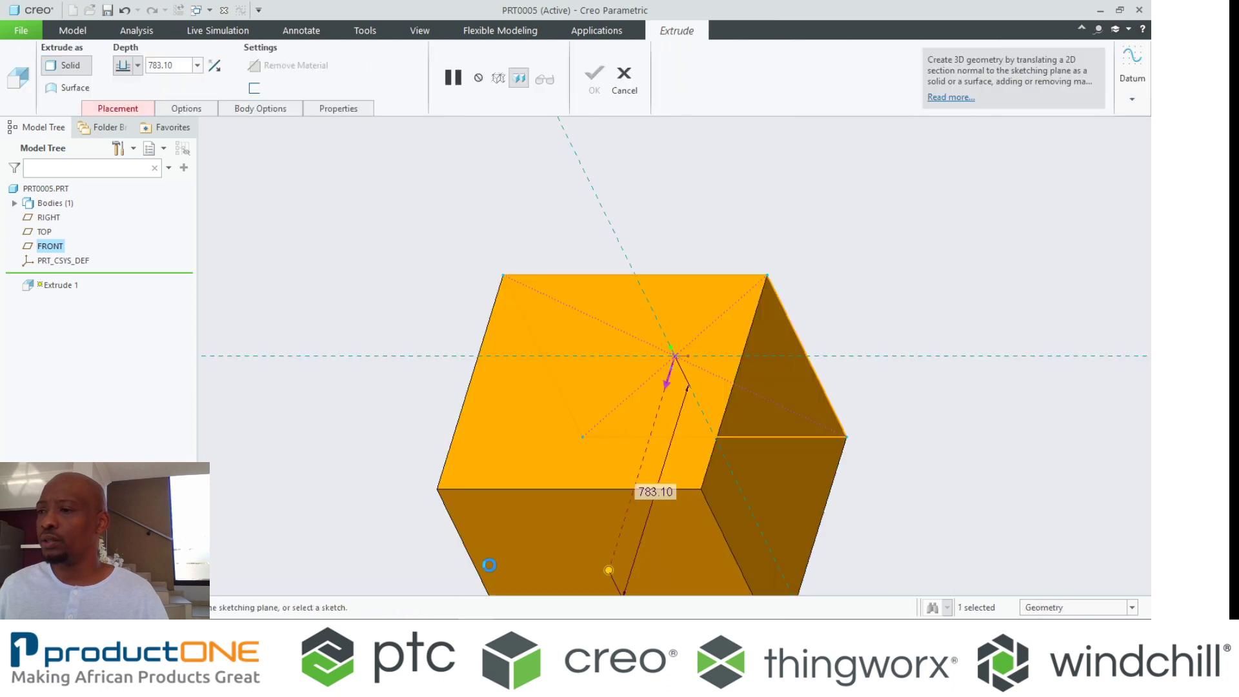
scroll(584, 436, down, 2)
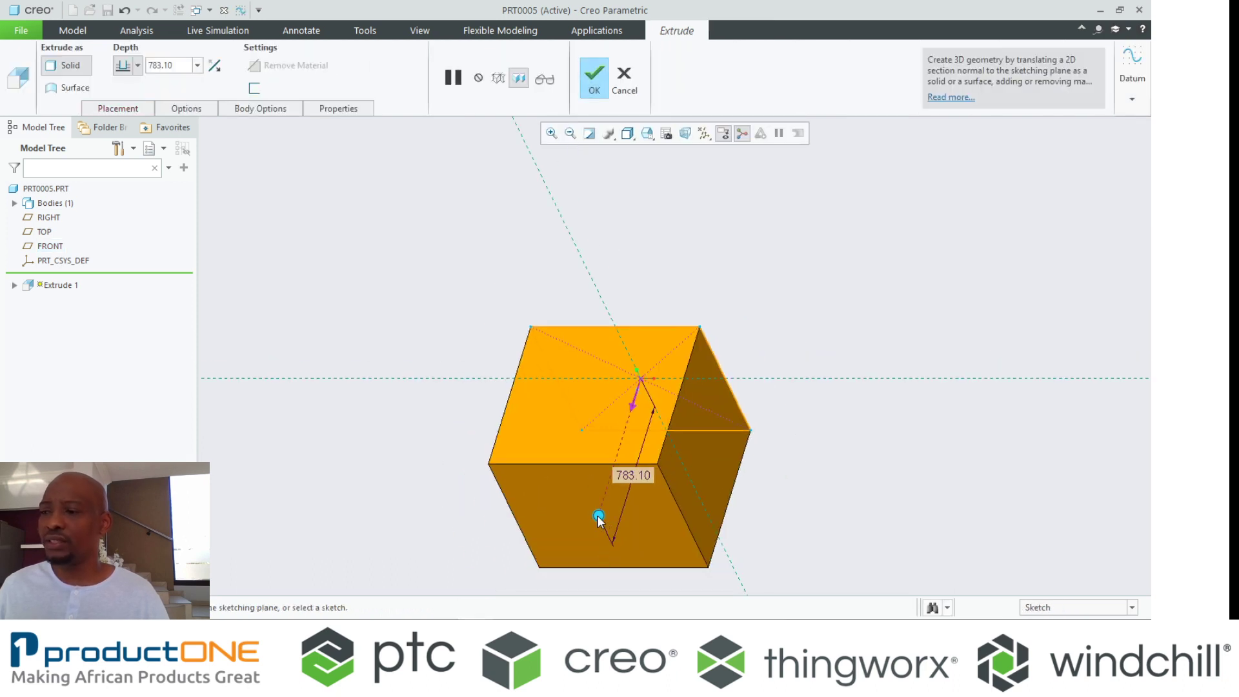
right_click(599, 519)
click(609, 560)
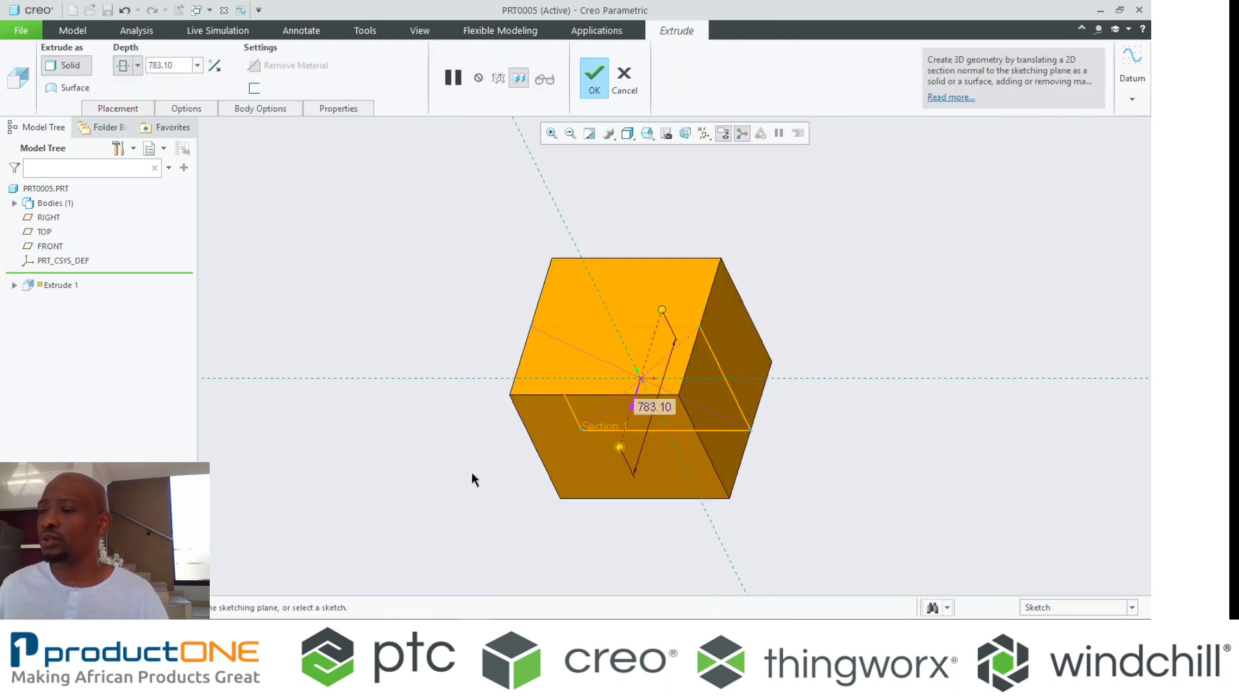
middle_click(472, 479)
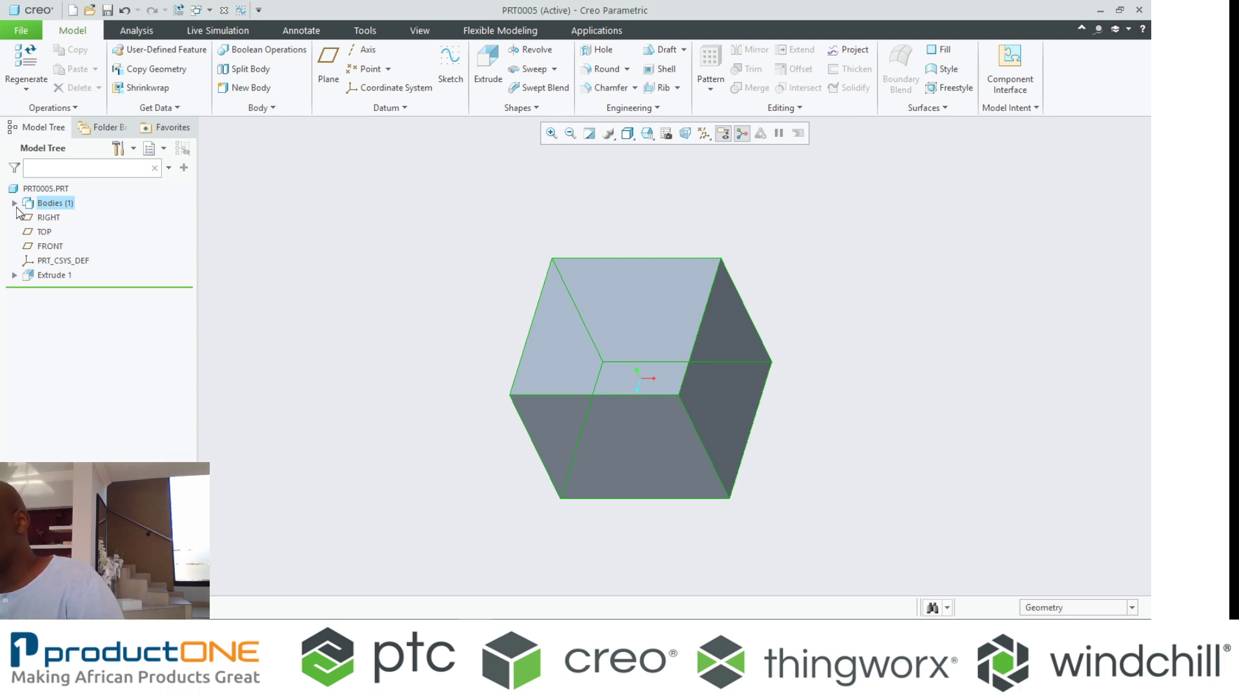
Step: Expand the part's list of bodies and highlight Body 1 to examine which geometry it contains
click(13, 204)
click(58, 218)
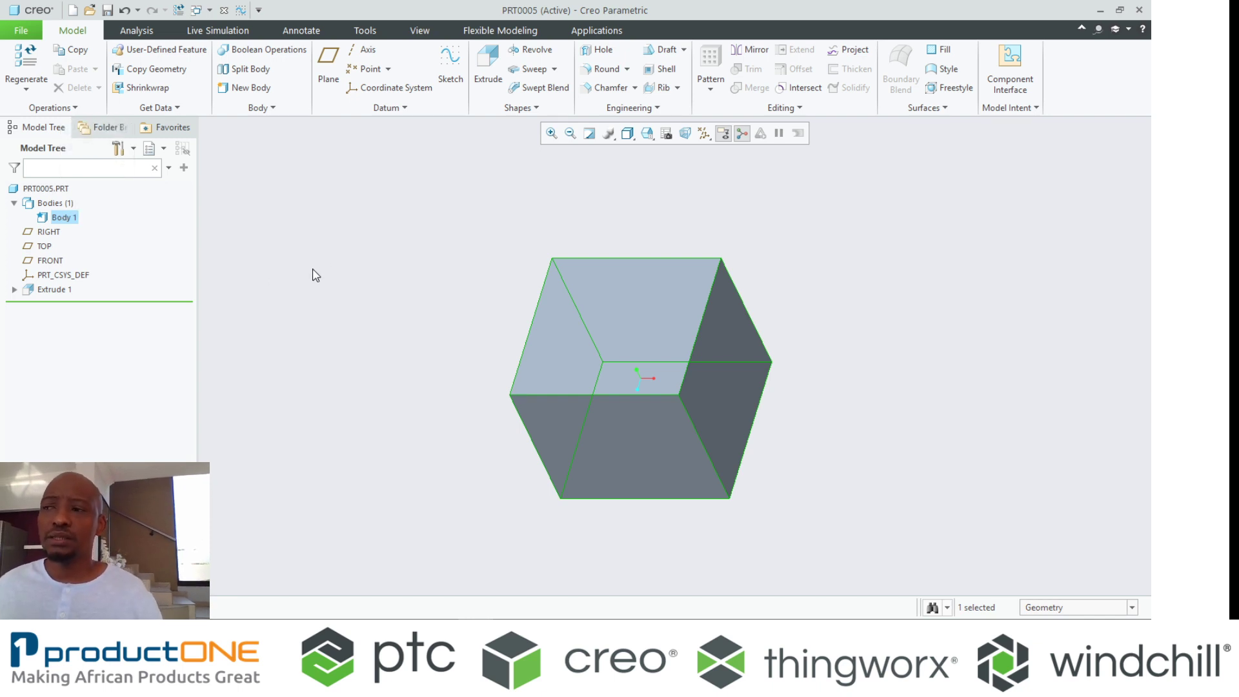
click(333, 244)
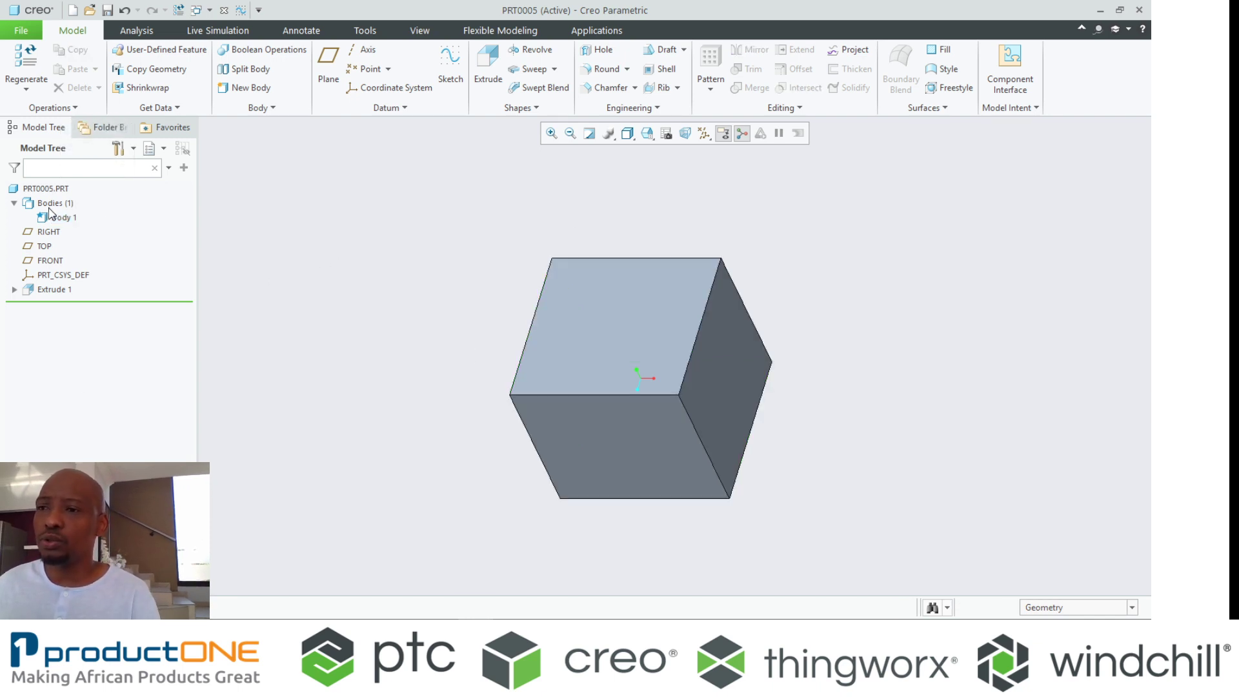
Step: Start a second Extrude on the FRONT plane and sketch a smaller center rectangle at the origin inside the block
click(50, 260)
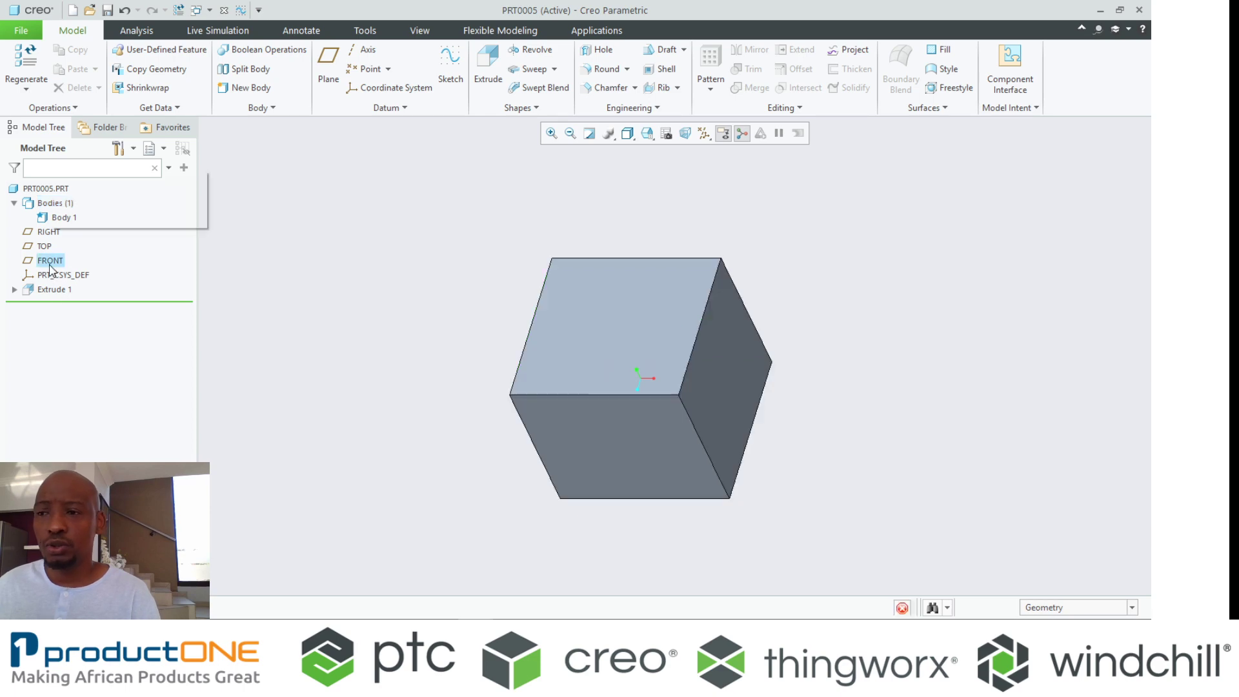
click(499, 36)
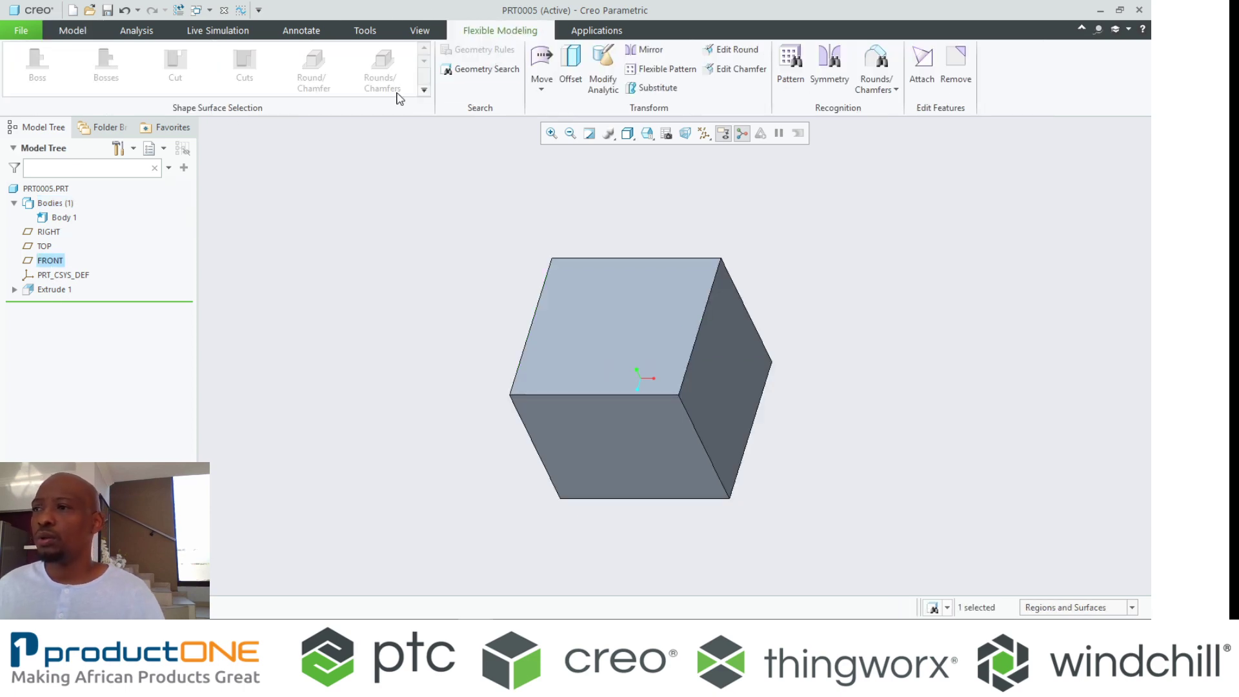
click(77, 34)
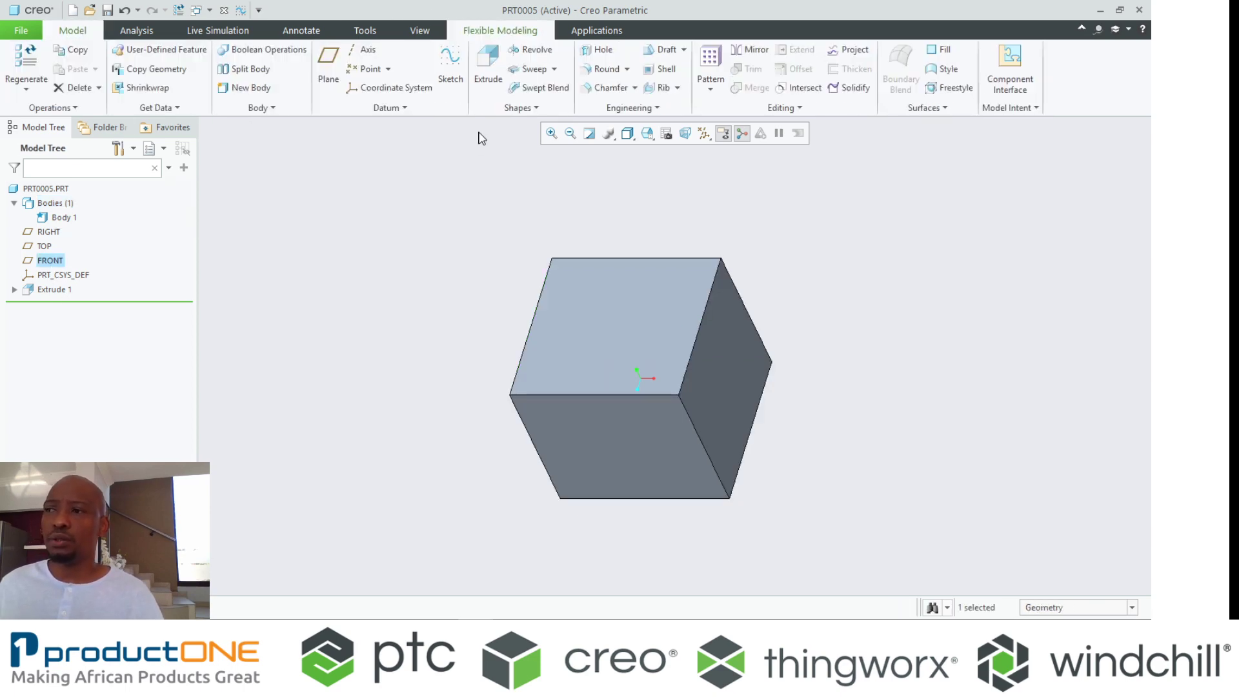
click(486, 59)
right_click(361, 223)
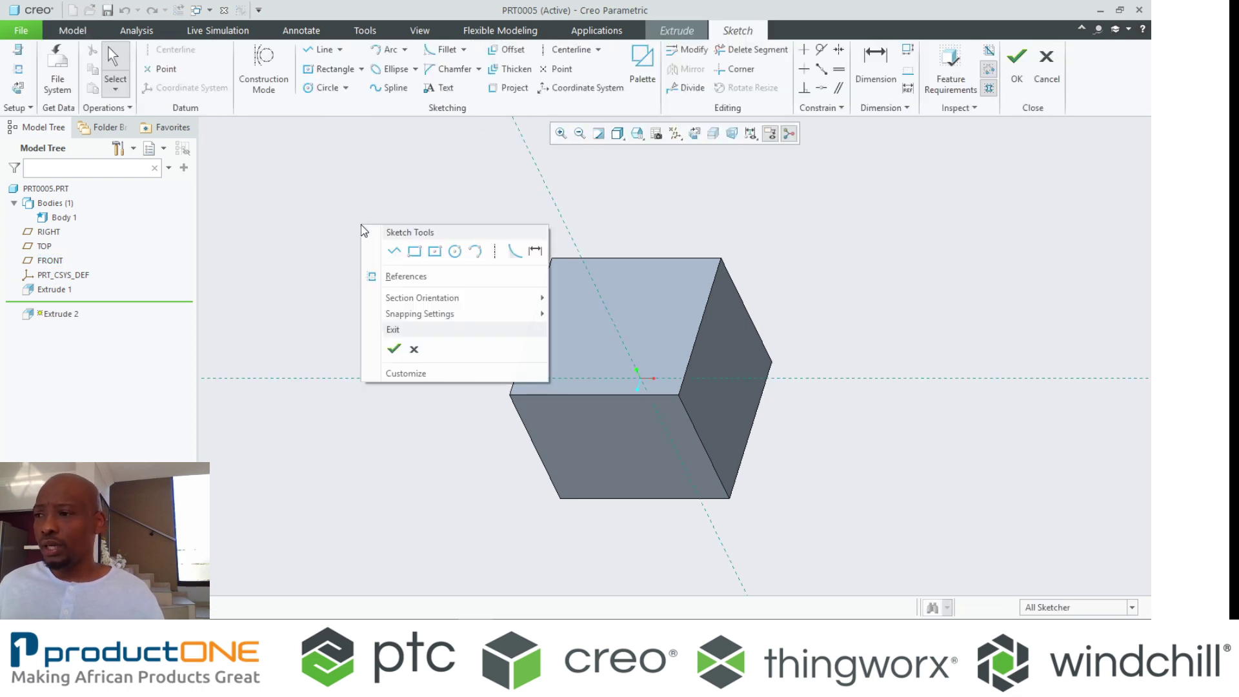
click(436, 252)
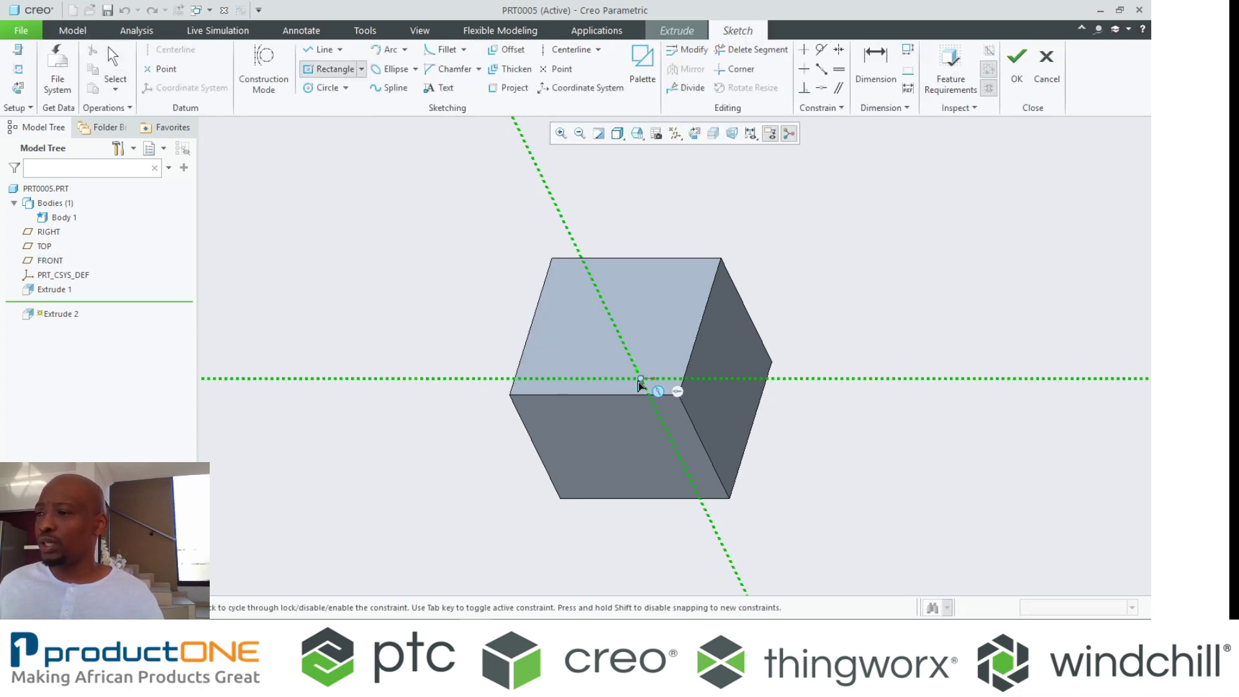
click(641, 378)
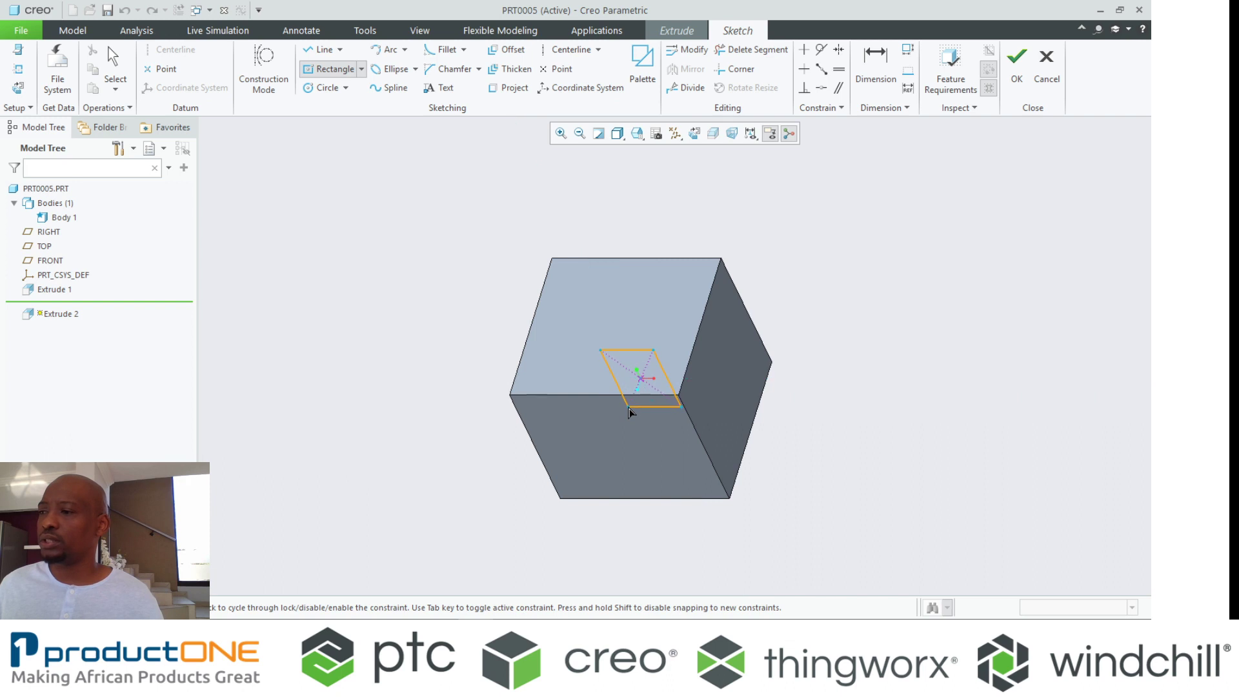
click(631, 408)
middle_click(631, 407)
Step: Finish the sketch and extrude it about 1034.69 out through the block's front, adding material instead of removing it
right_click(445, 355)
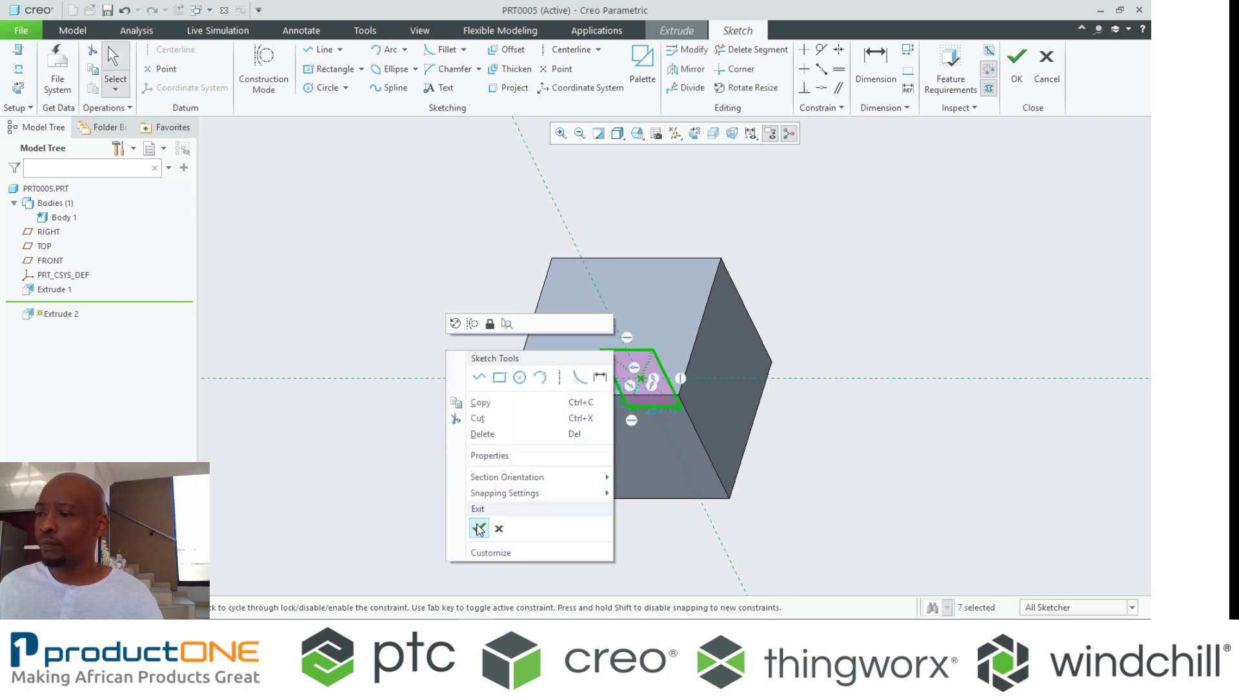
click(478, 528)
drag(621, 446, 584, 559)
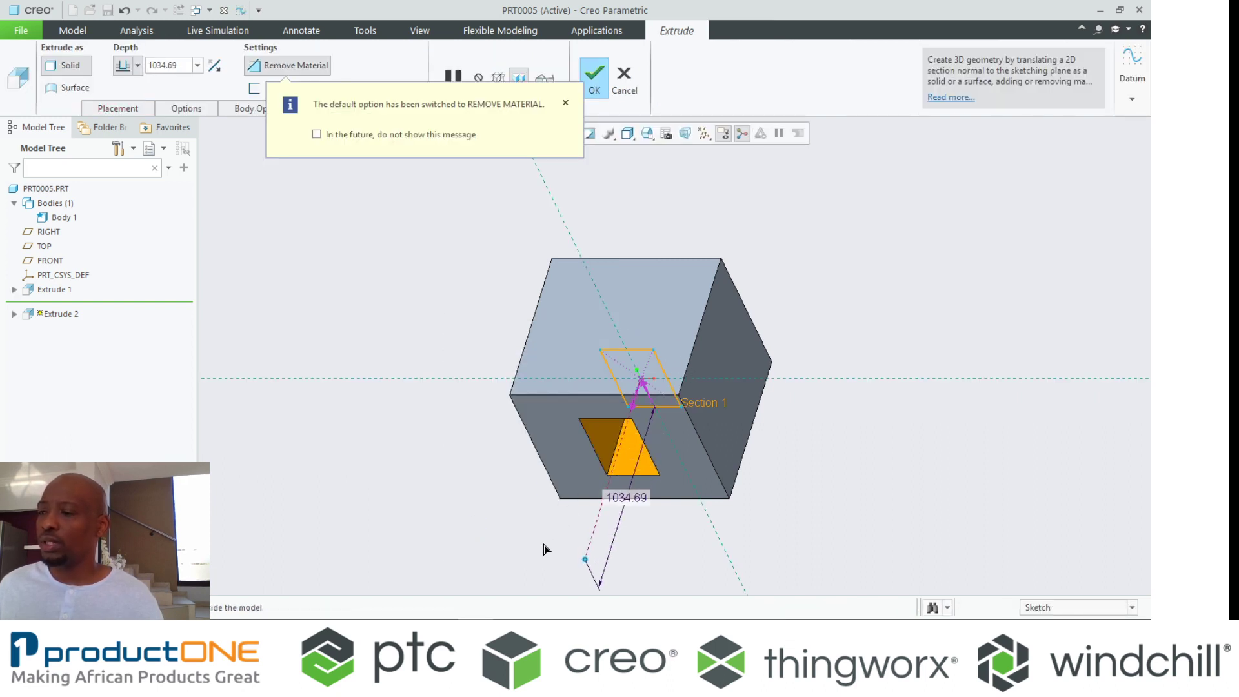
right_click(435, 462)
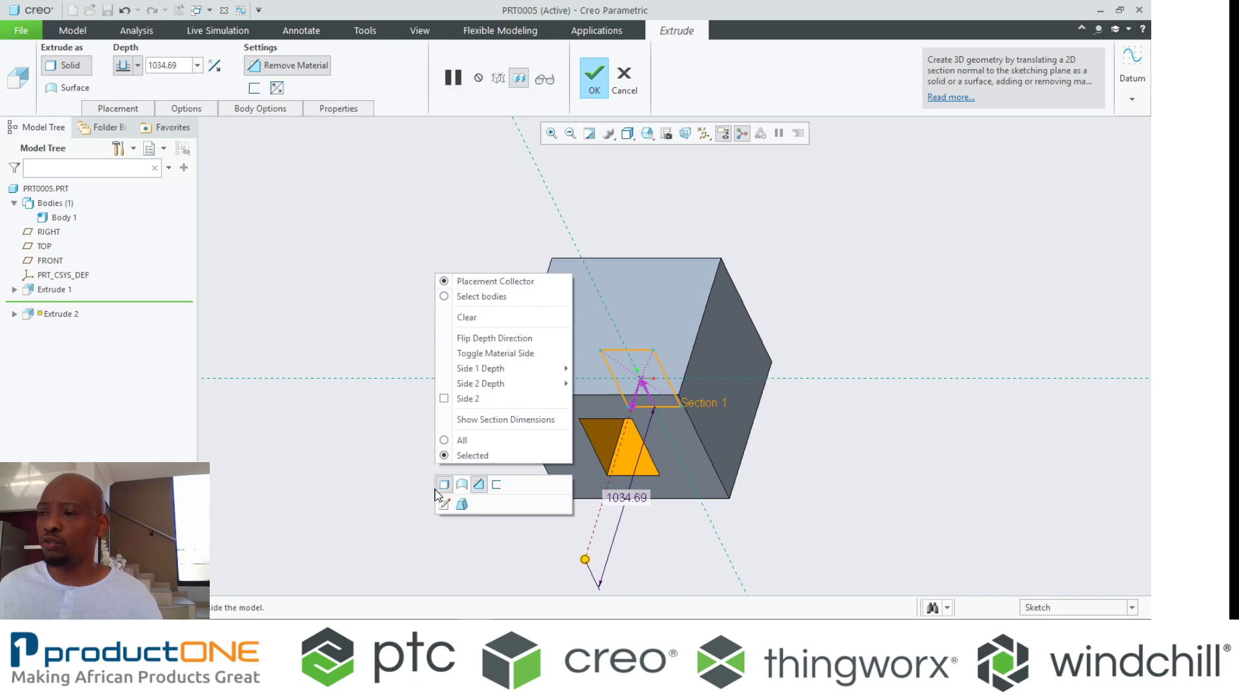
click(479, 485)
middle_click(492, 323)
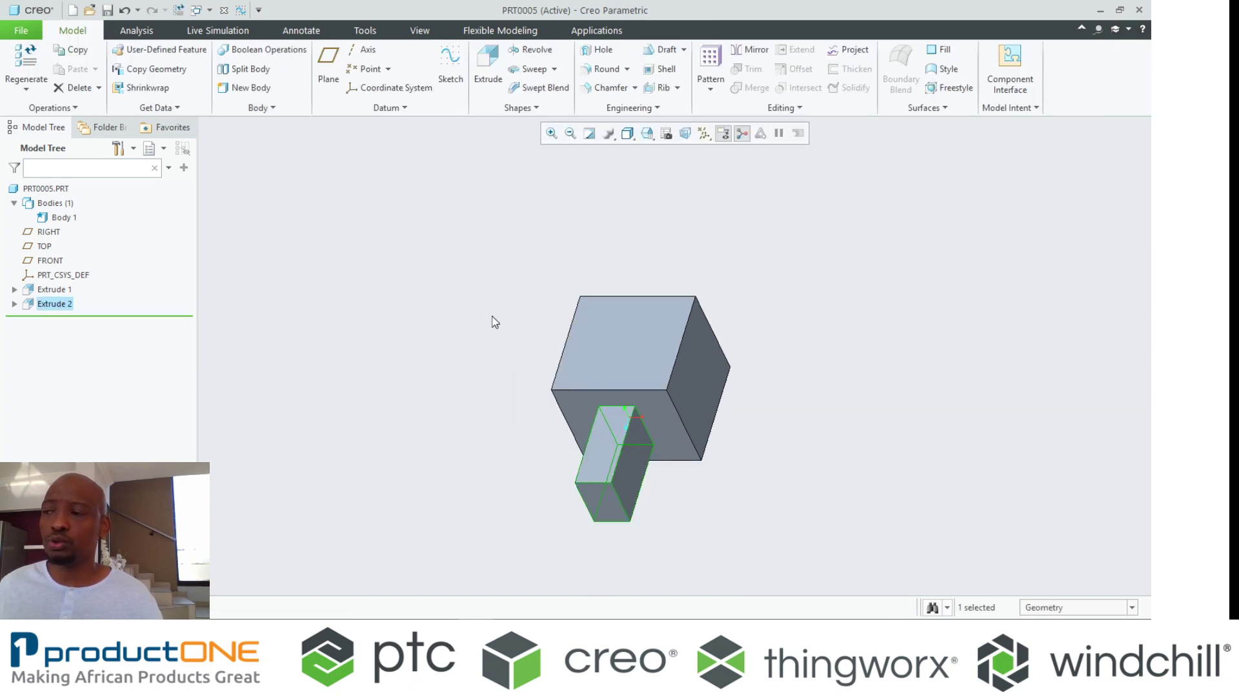
Step: Highlight Body 1 and Extrude 2 in turn to compare the geometry that each one covers
middle_drag(493, 318, 409, 290)
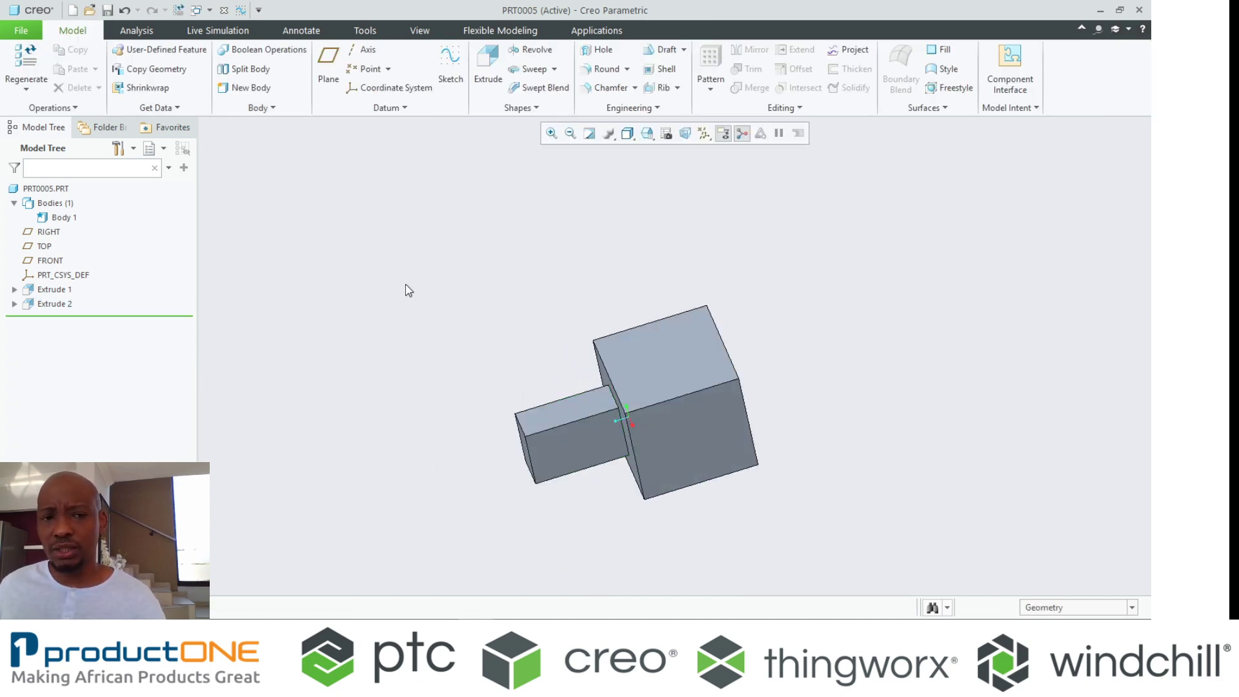
click(61, 219)
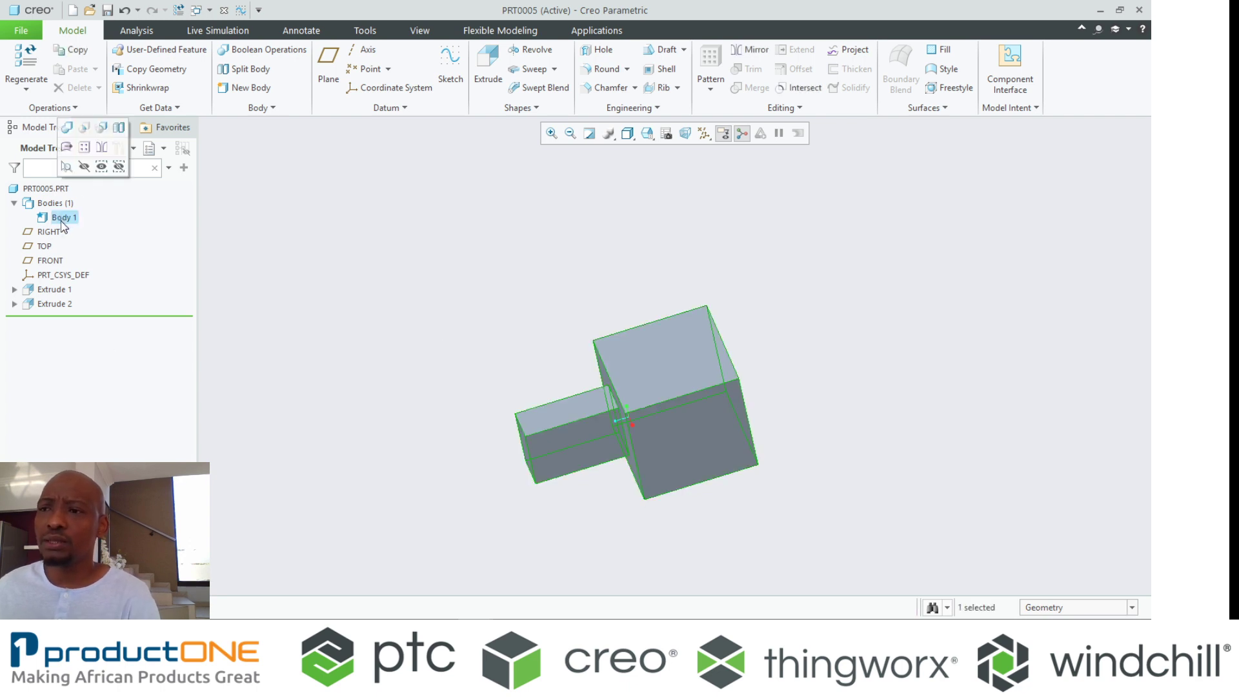
click(55, 303)
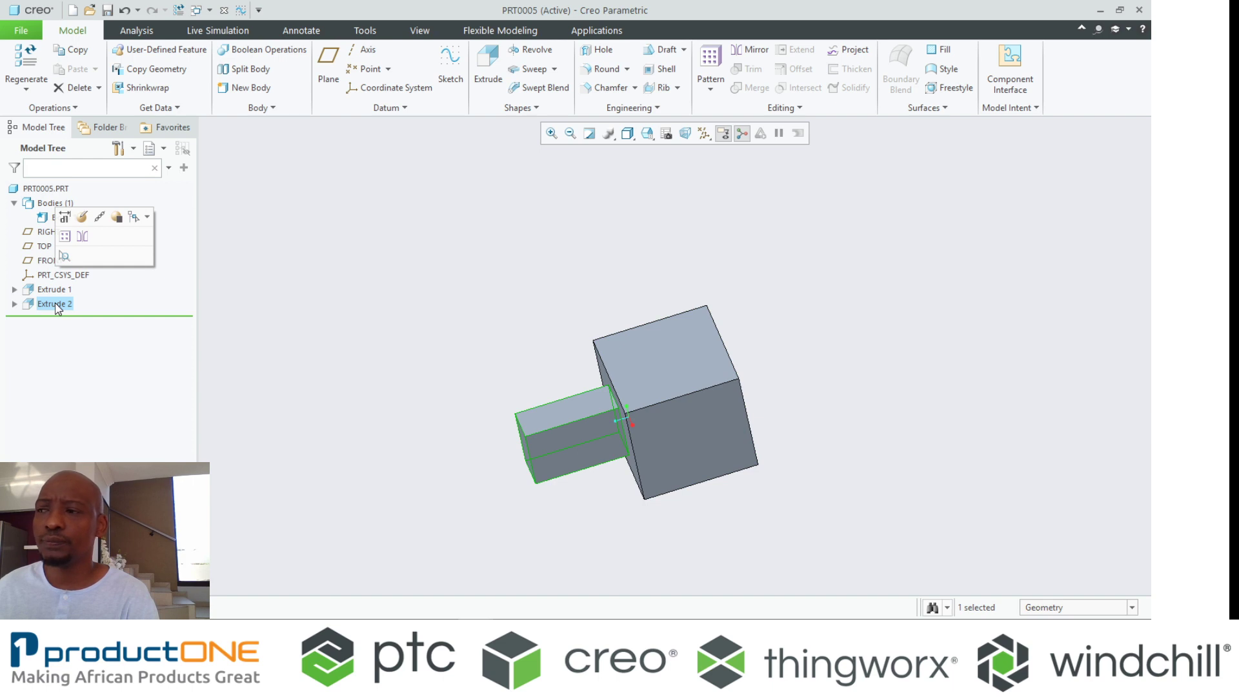
Step: Examine the joined block and bar in Wireframe display, and return to Shading With Edges
click(552, 133)
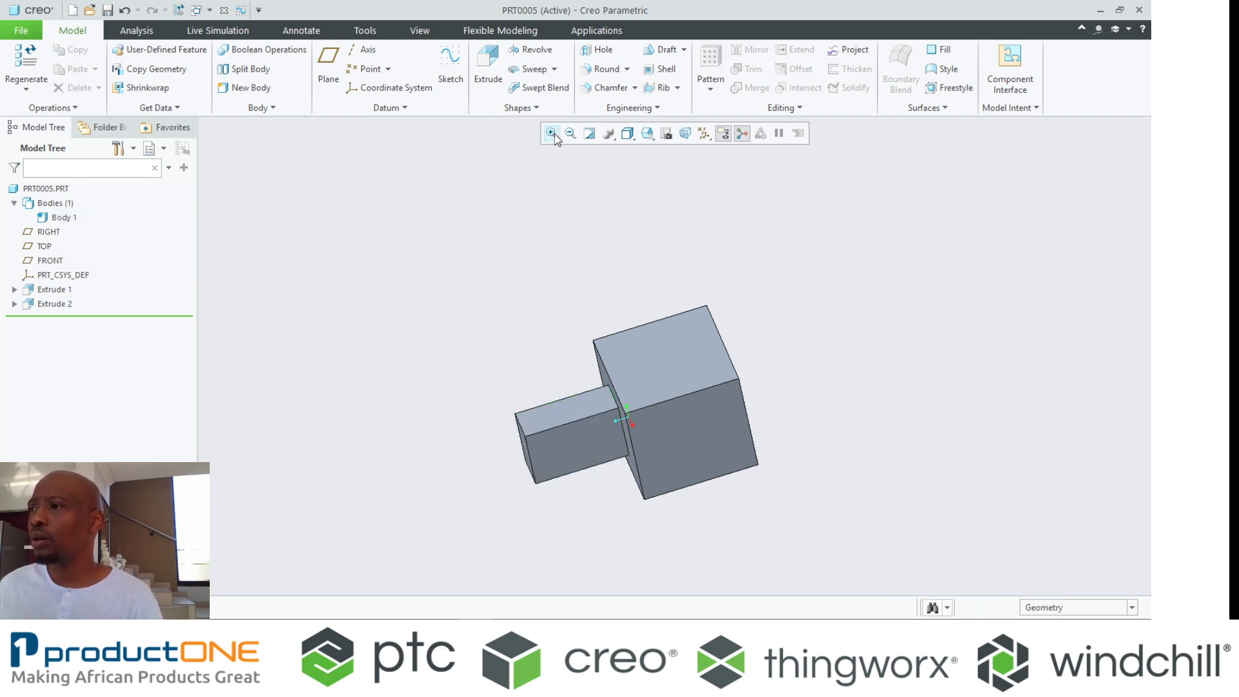
click(627, 133)
click(664, 230)
middle_drag(594, 343, 536, 413)
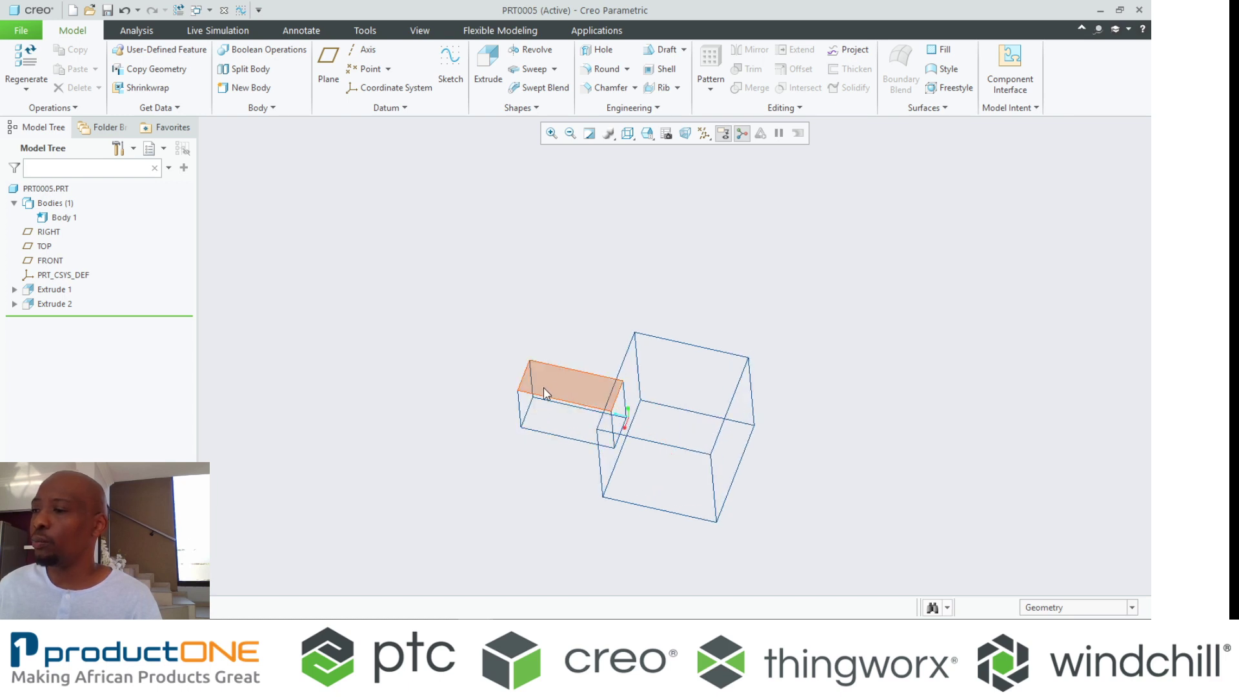
mouse_move(647, 407)
middle_down()
mouse_move(595, 466)
mouse_move(600, 434)
mouse_move(703, 343)
mouse_move(688, 376)
middle_up()
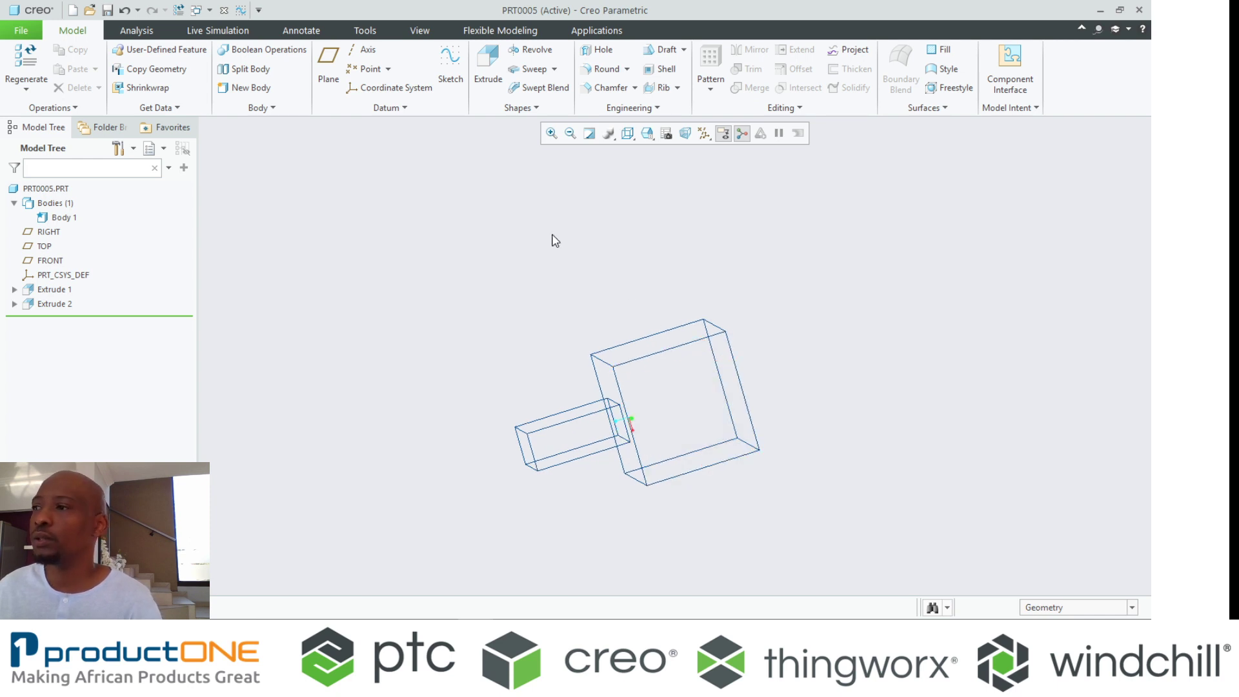
click(627, 132)
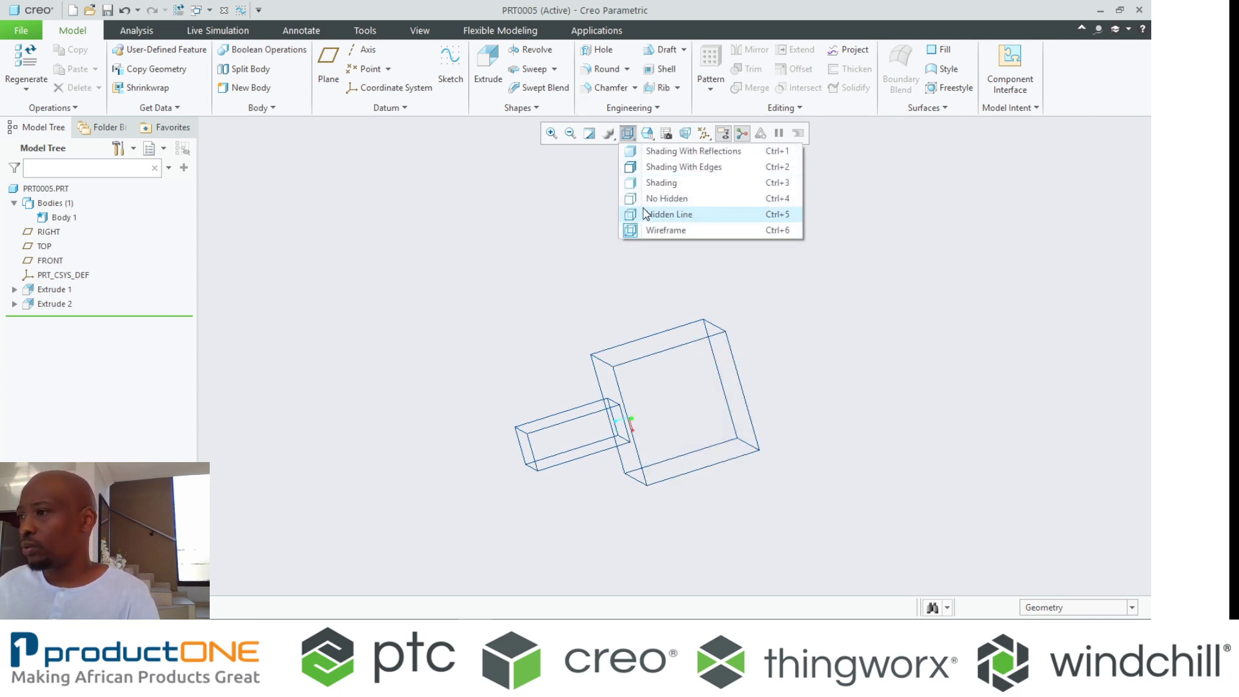
click(647, 171)
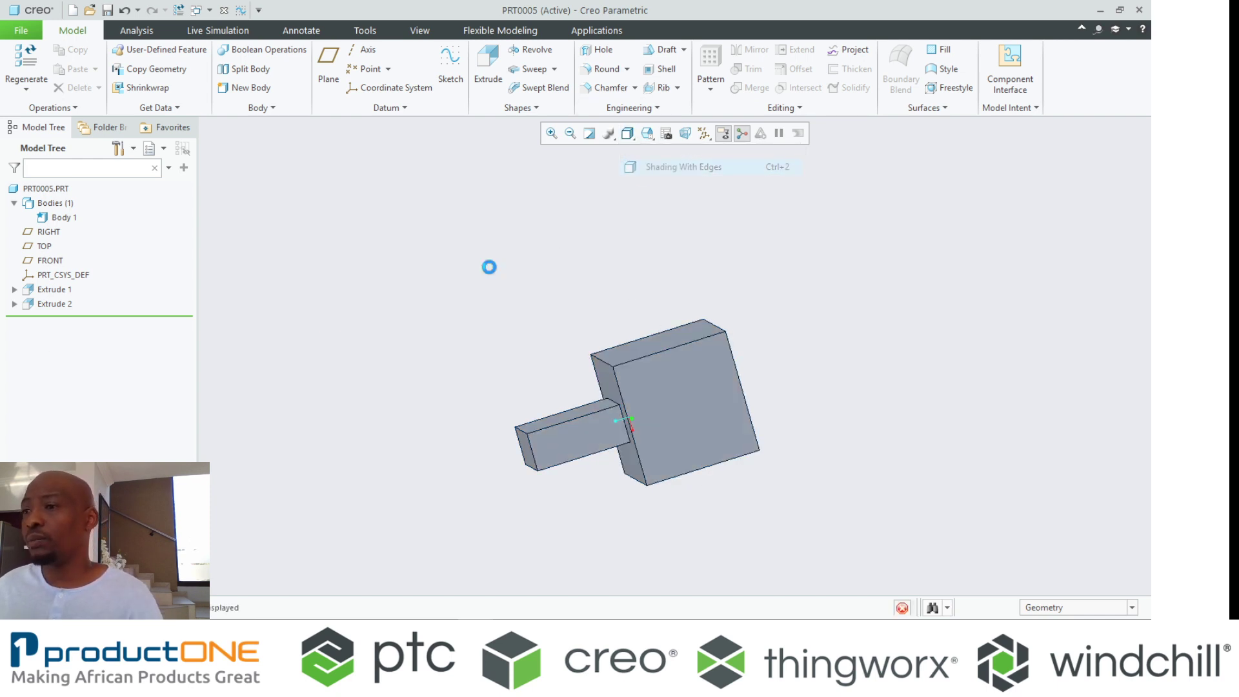
Step: Edit the definition of Extrude 2 so that its geometry creates a new body
click(64, 304)
click(87, 218)
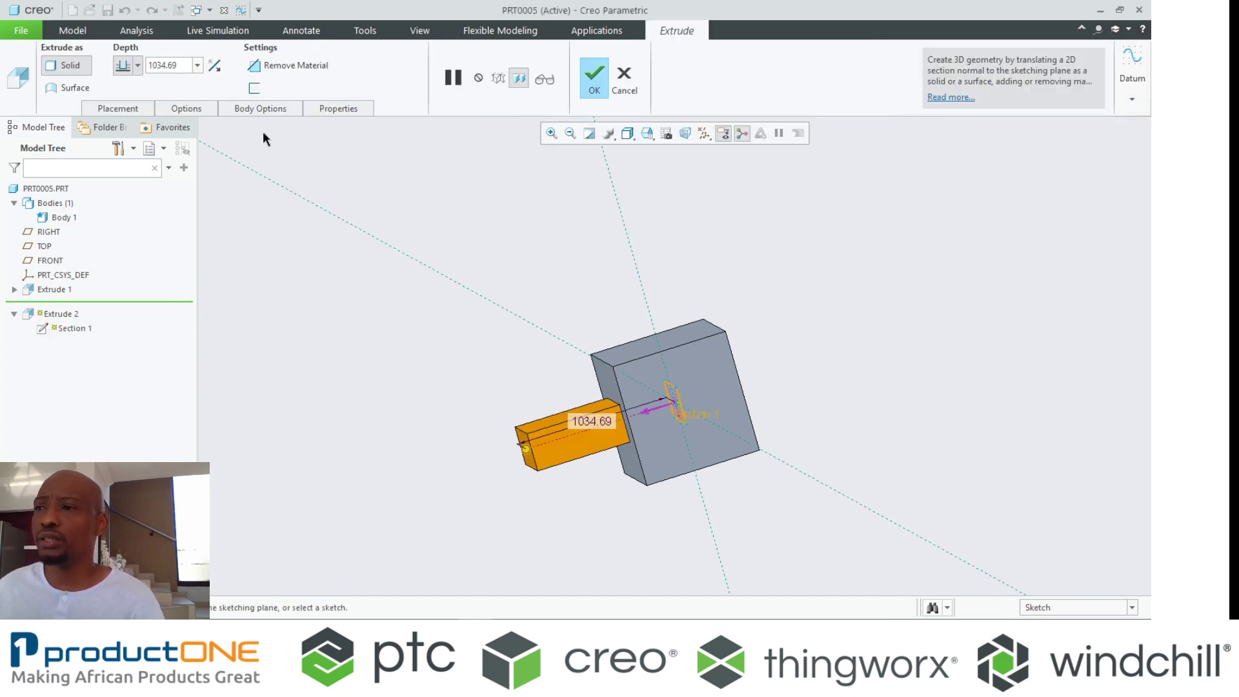
click(274, 110)
click(236, 154)
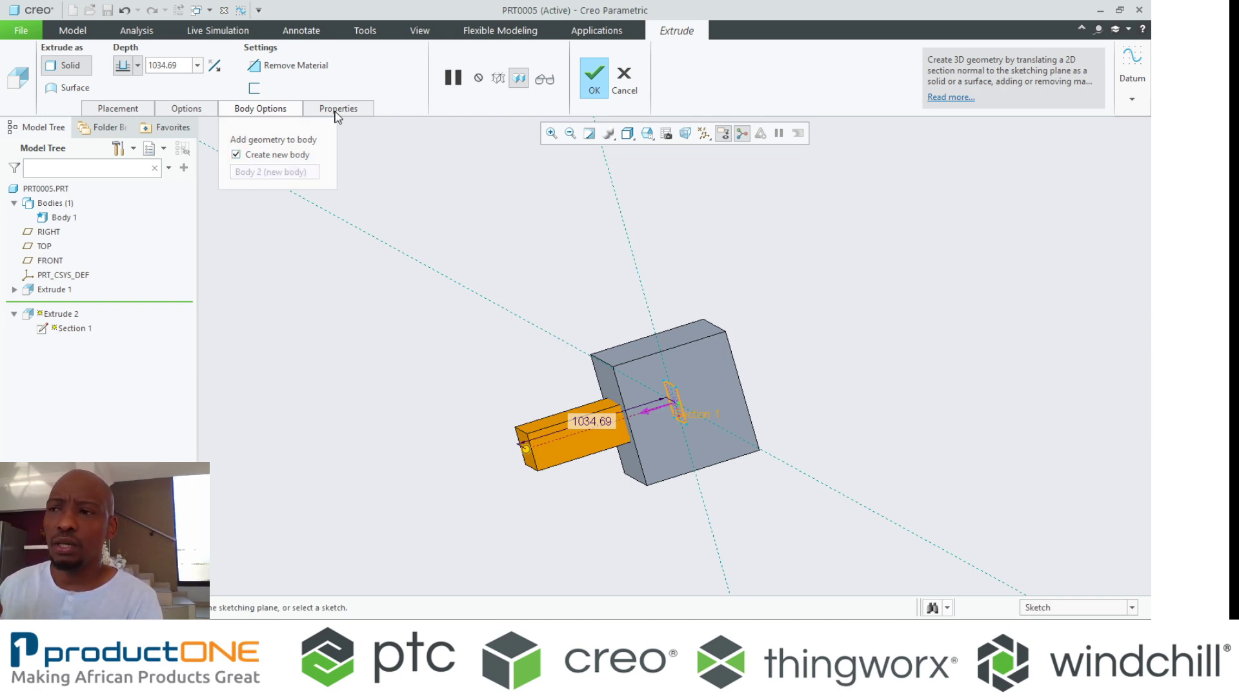
middle_click(258, 345)
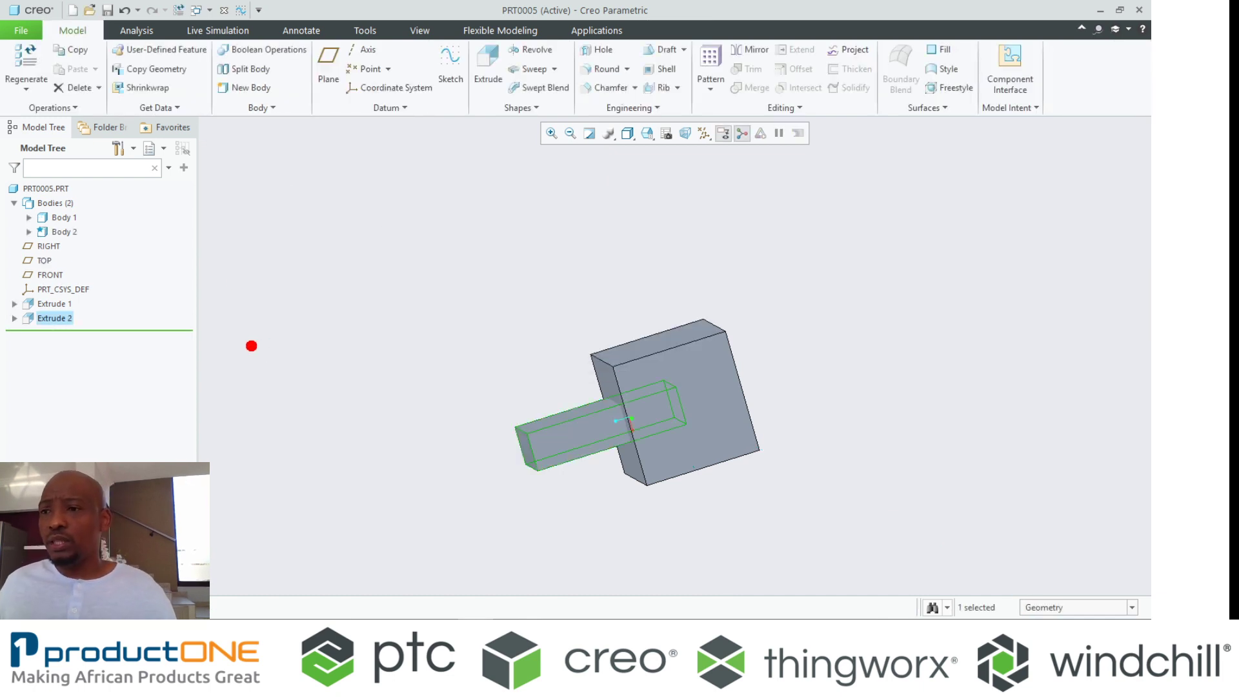
drag(92, 226, 220, 199)
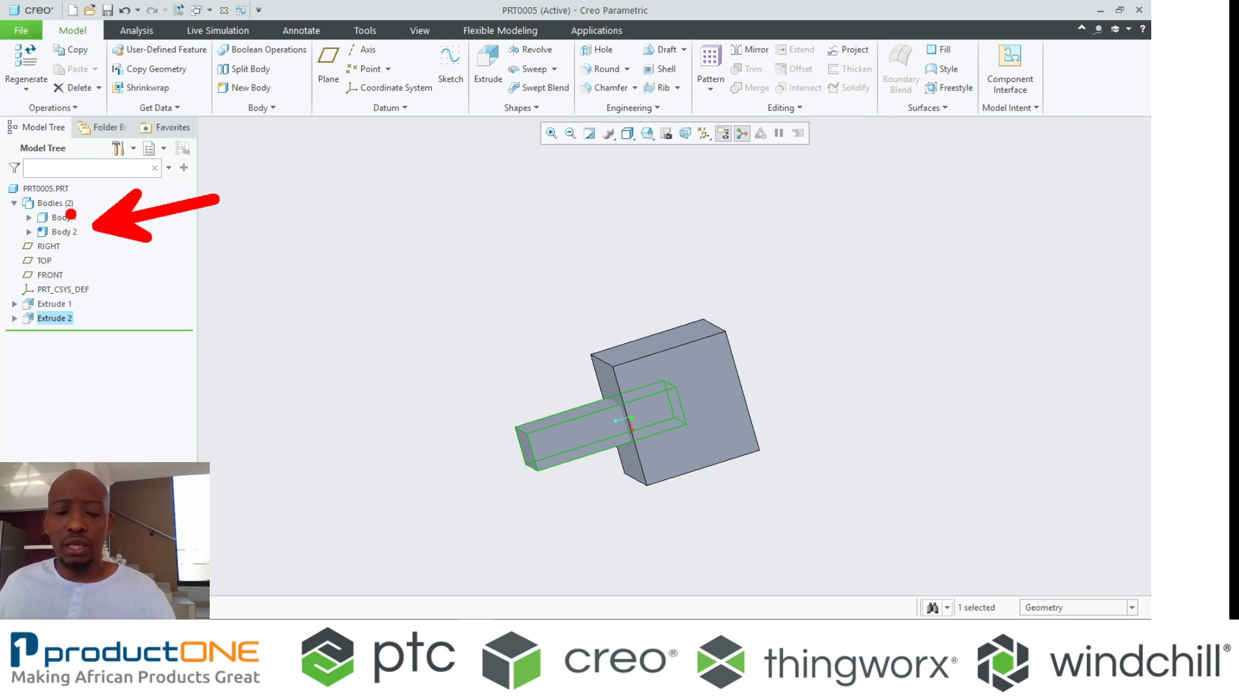
key(Escape)
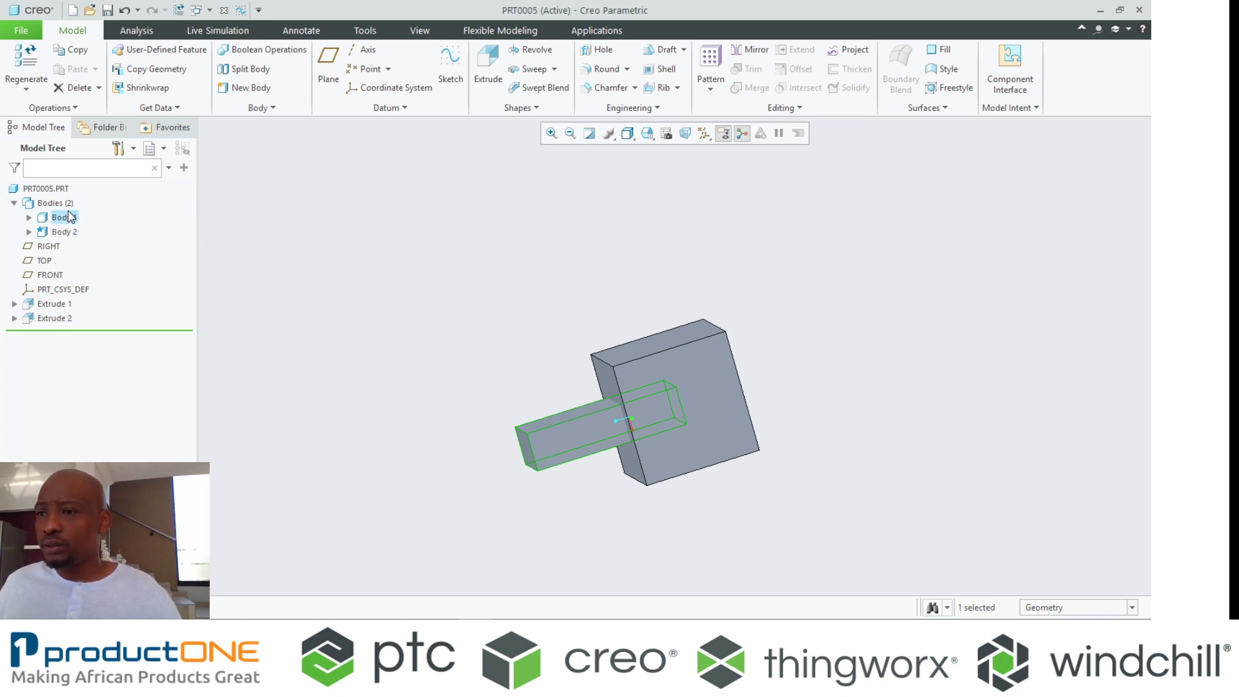
Step: Highlight Body 1 and Body 2 in turn to compare the geometry of each, and clear the selection
click(69, 218)
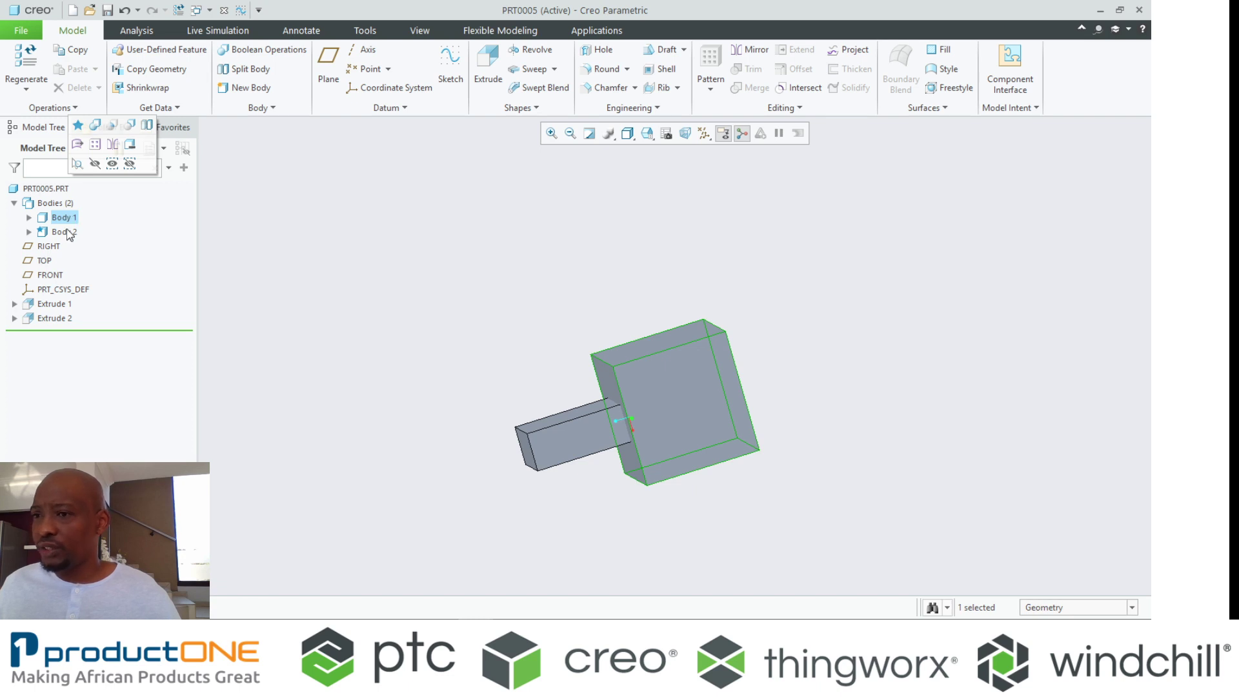
click(67, 233)
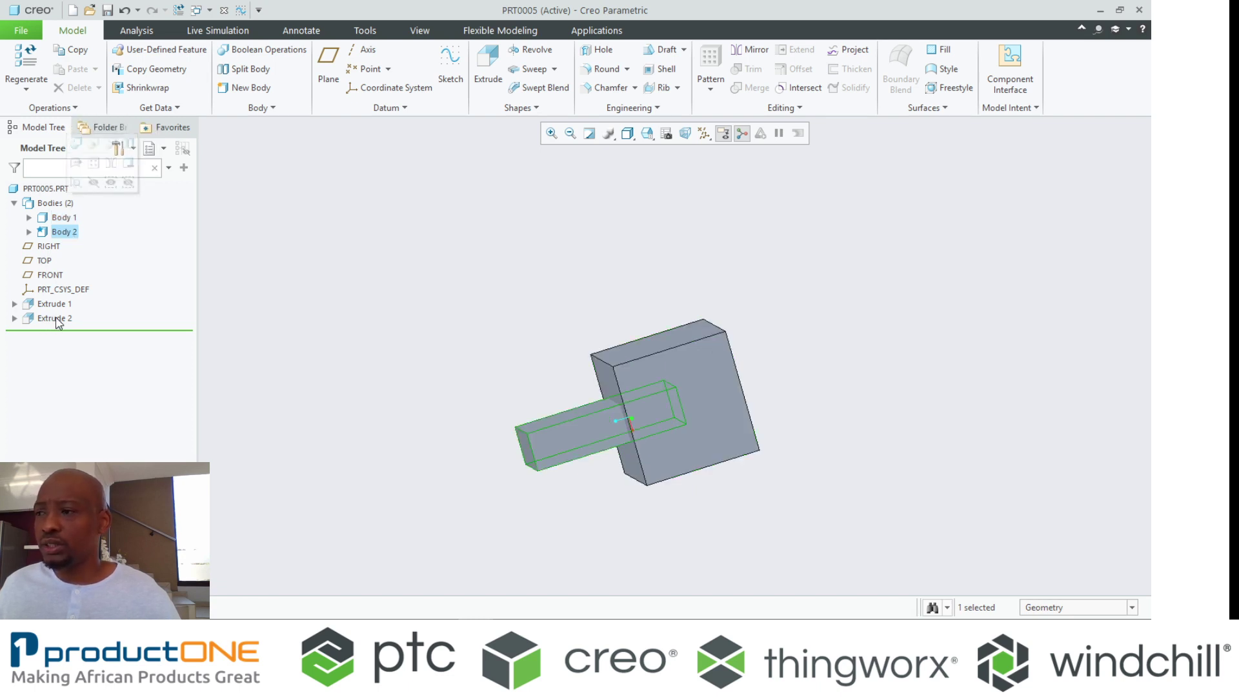
click(610, 178)
Step: Examine the block and bar as separate bodies in Wireframe display, and return to Shading With Edges
click(627, 133)
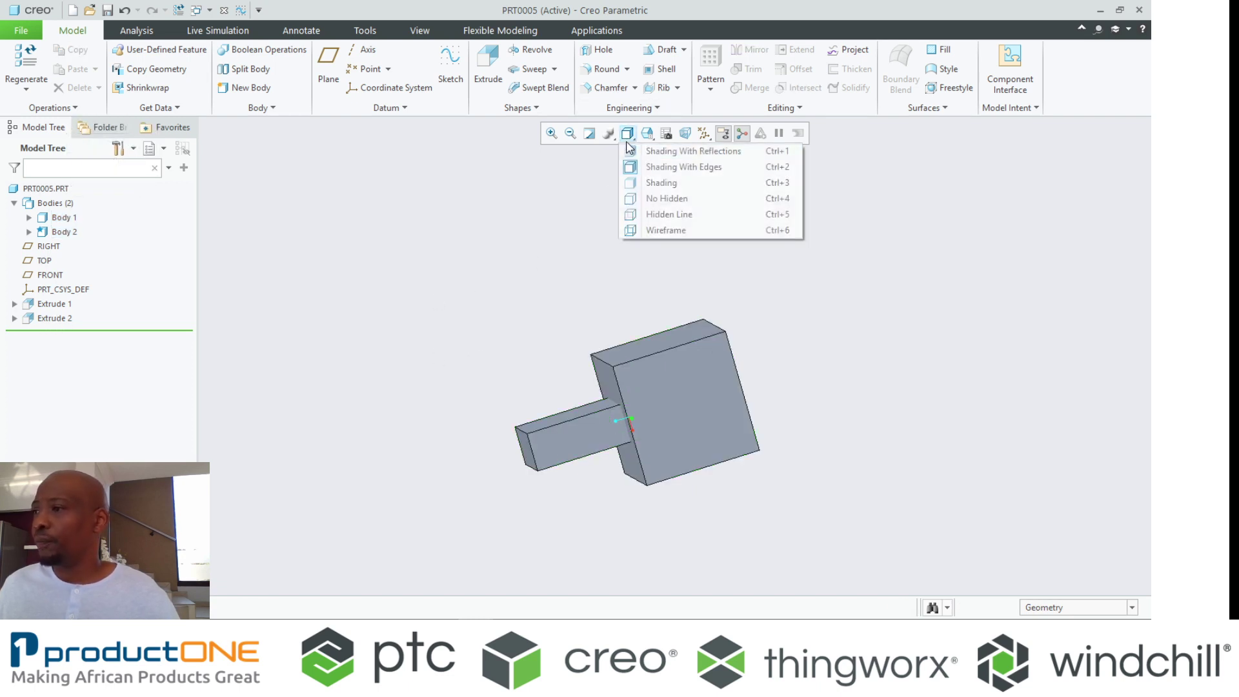
click(641, 230)
mouse_move(568, 371)
middle_down()
mouse_move(547, 389)
mouse_move(552, 419)
mouse_move(603, 398)
middle_up()
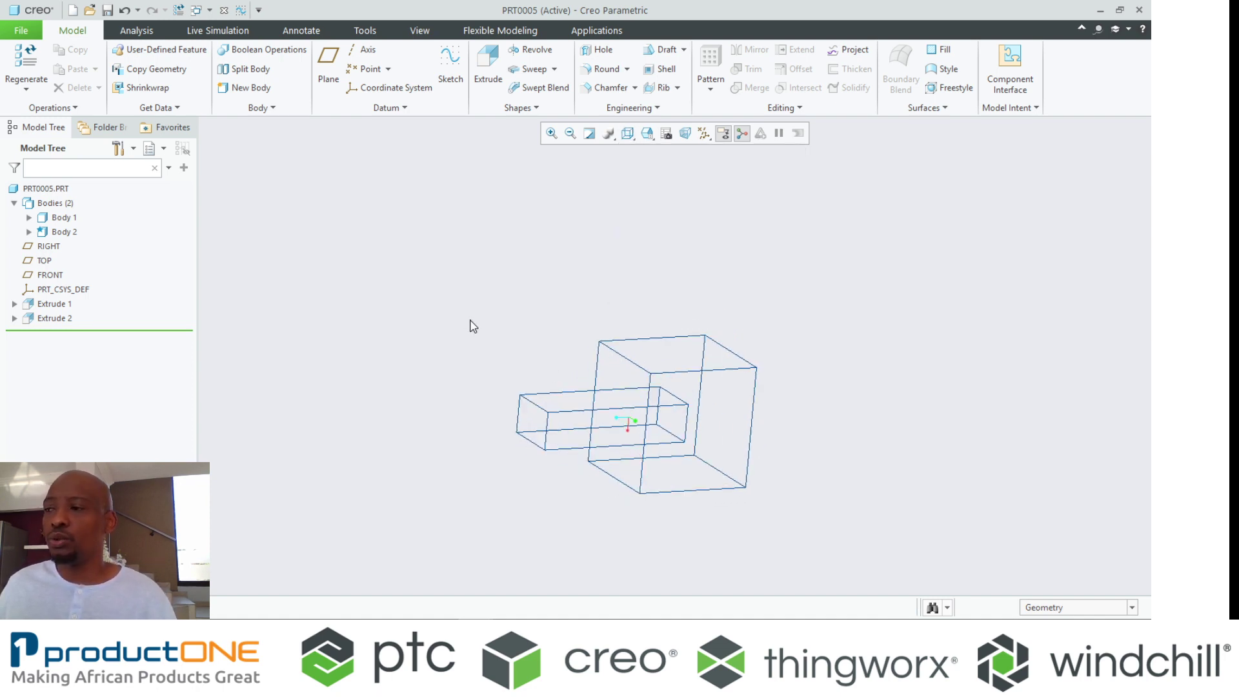
click(627, 133)
click(652, 168)
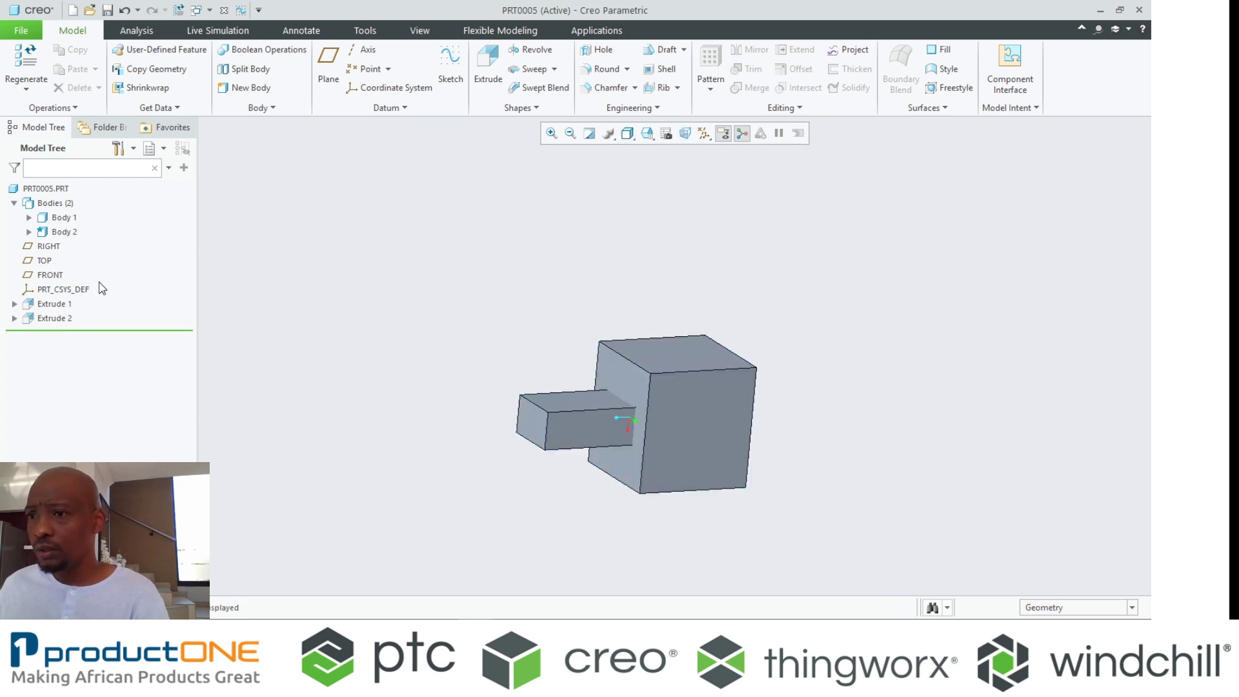
Step: Hide Body 1 to view the bar on its own, and show the block again
click(64, 217)
click(97, 165)
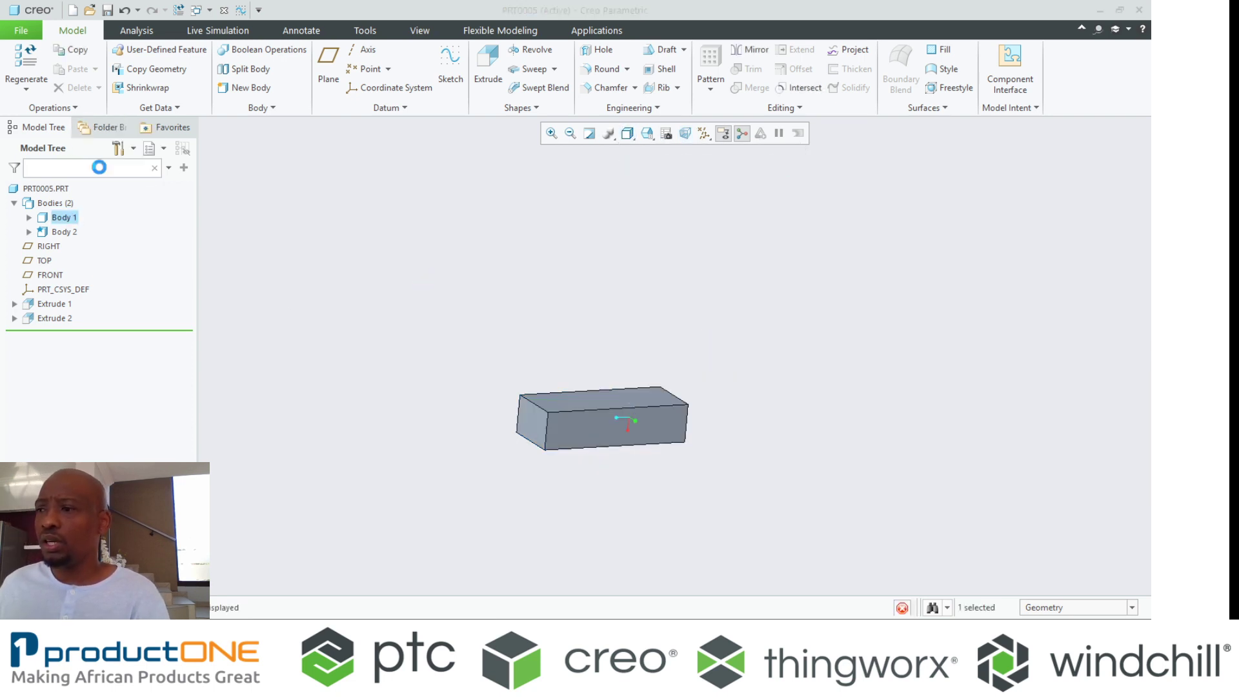
click(64, 218)
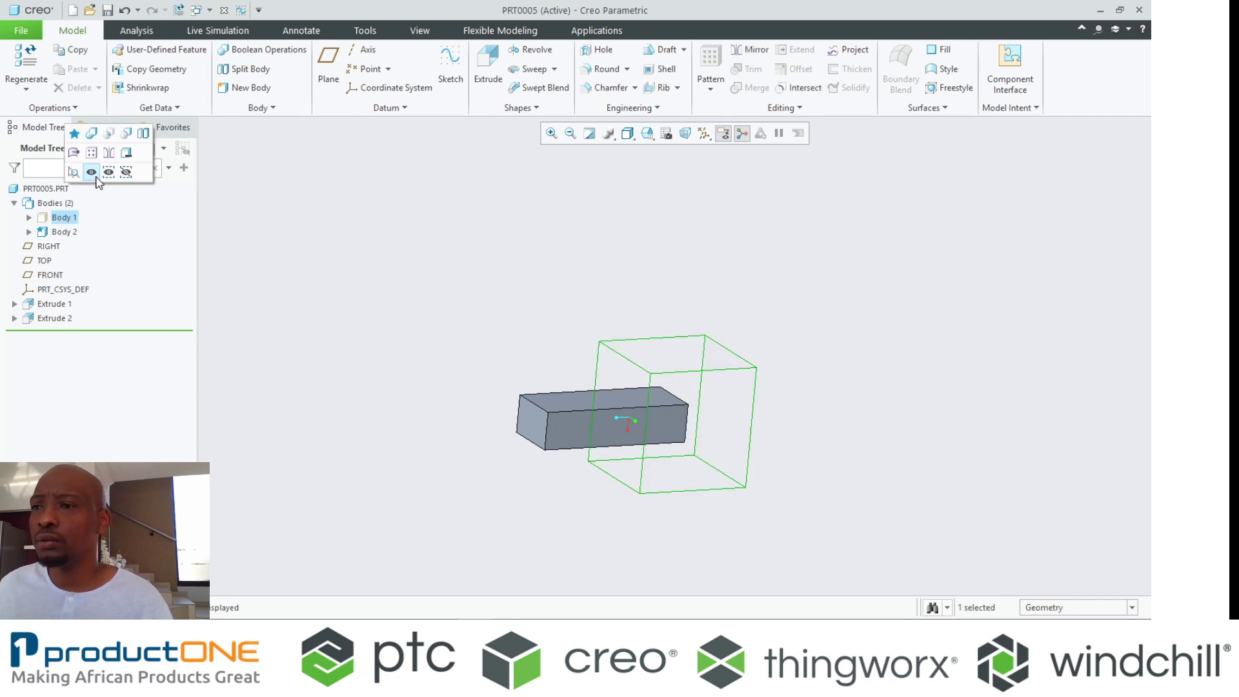
click(94, 169)
Step: Hide Body 2 to view the block on its own, and show the bar again
click(65, 232)
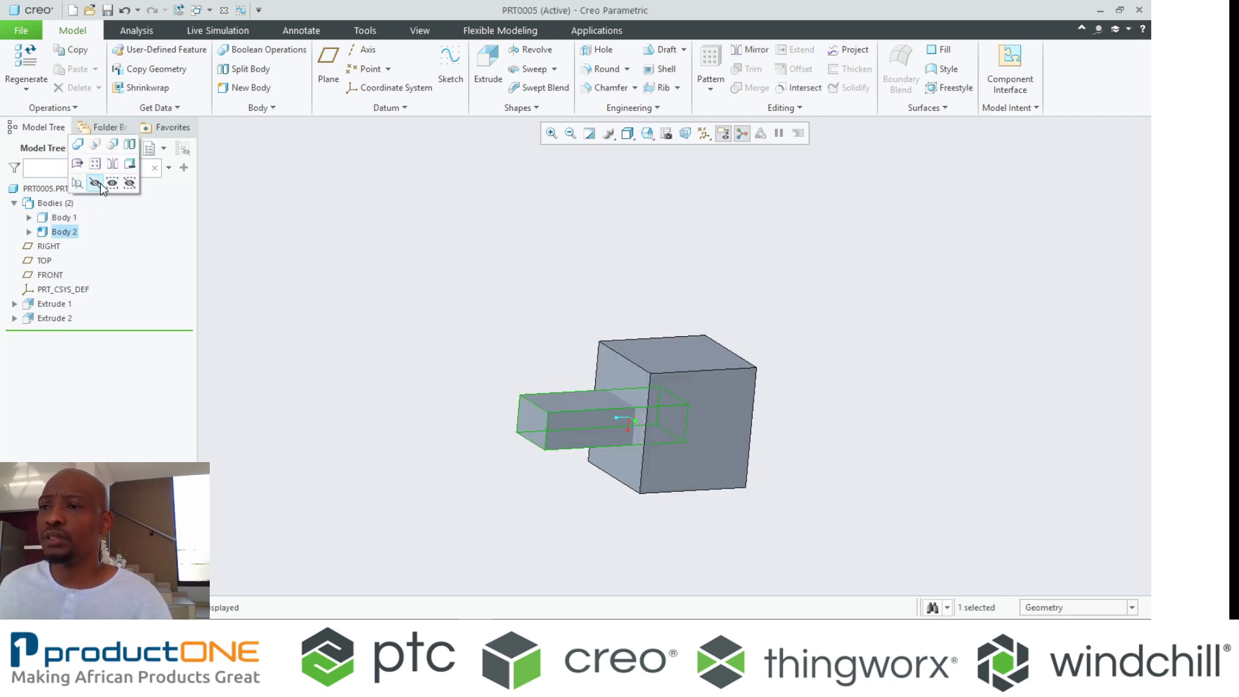
click(98, 181)
click(65, 232)
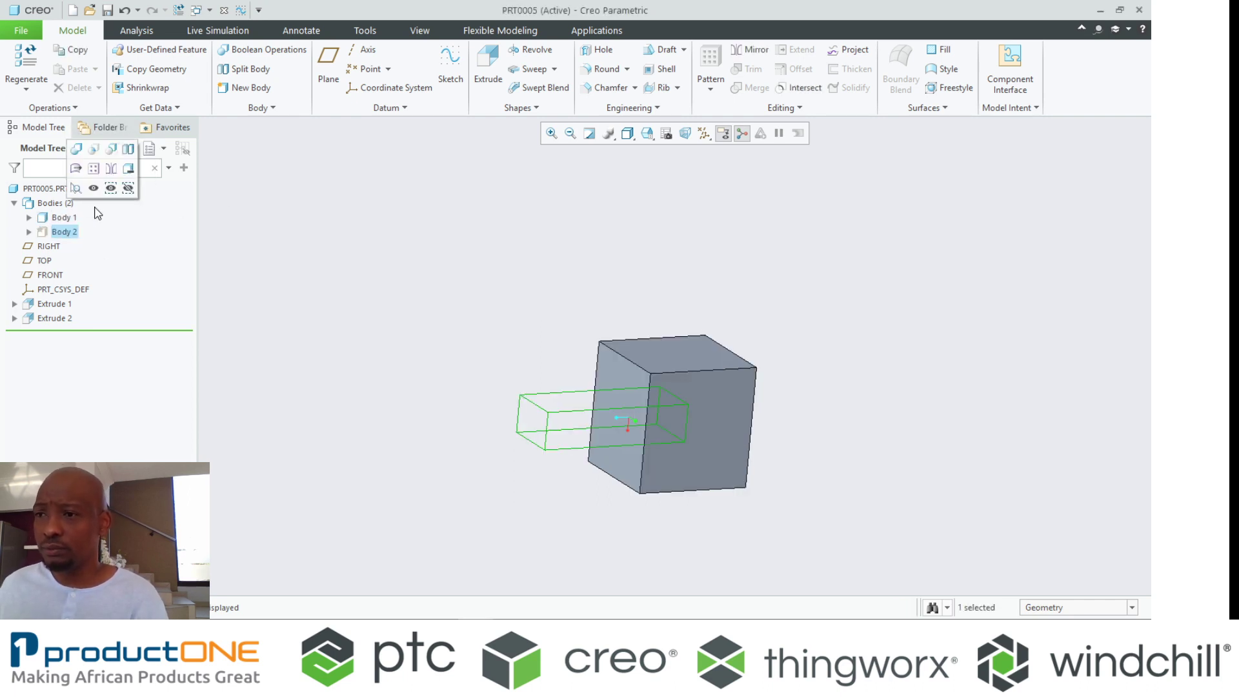
click(95, 182)
click(258, 218)
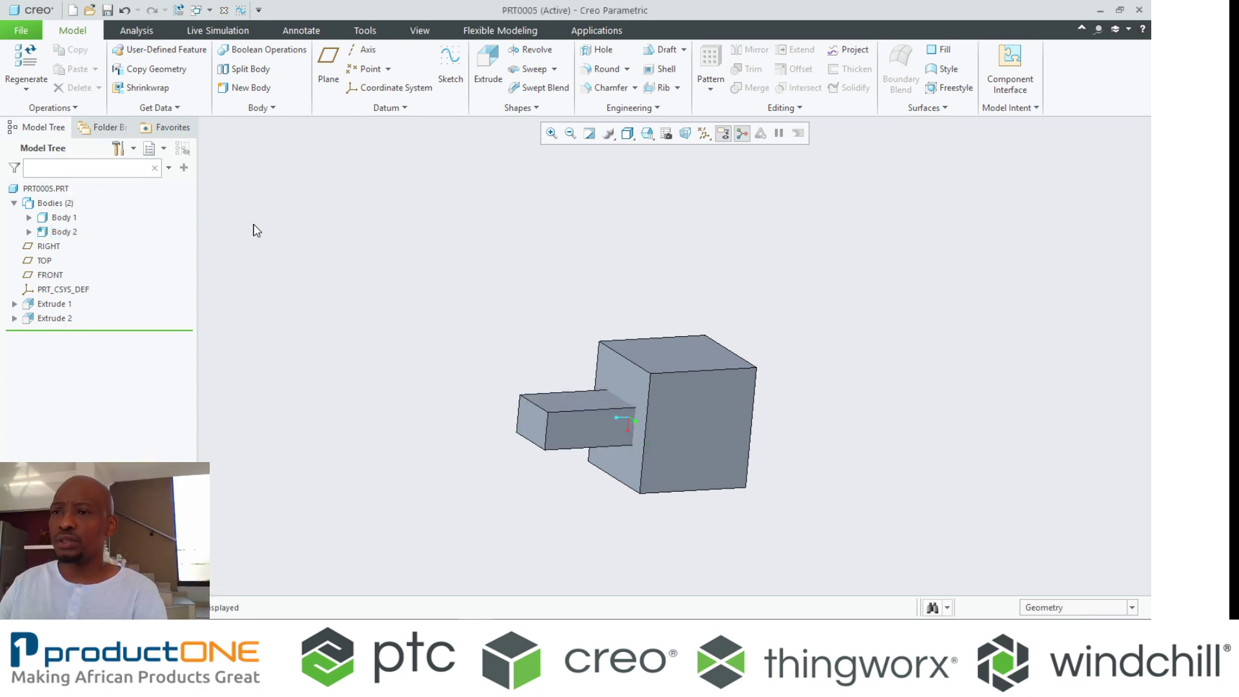
Step: Apply an Auto Round to Body 2 with a convex radius of 21.50 and the same radius for concave edges
mouse_move(501, 366)
middle_down()
mouse_move(492, 346)
mouse_move(500, 365)
middle_up()
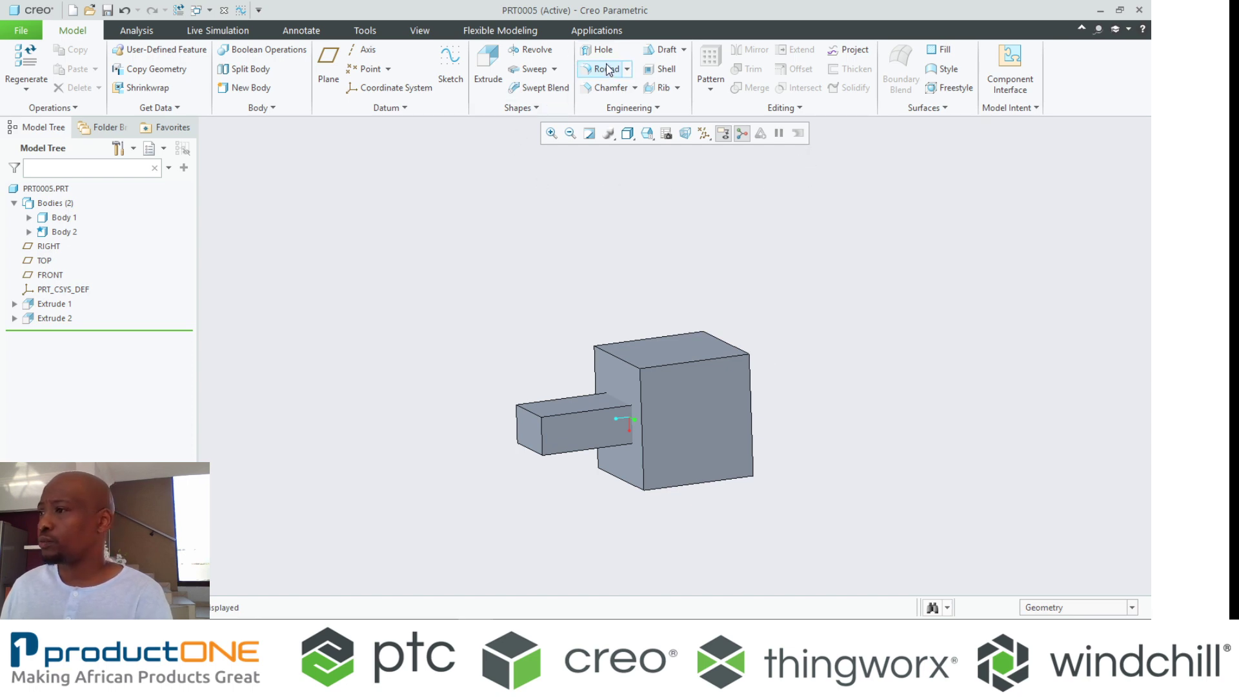
click(627, 69)
click(625, 102)
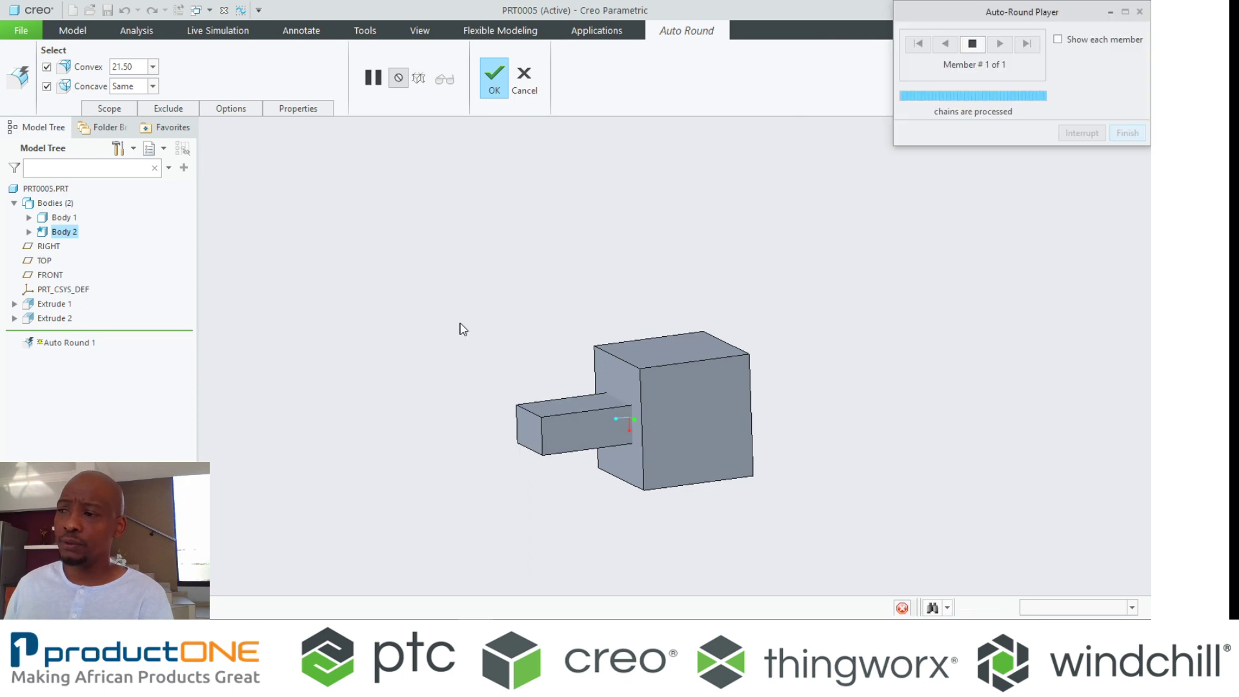
click(504, 292)
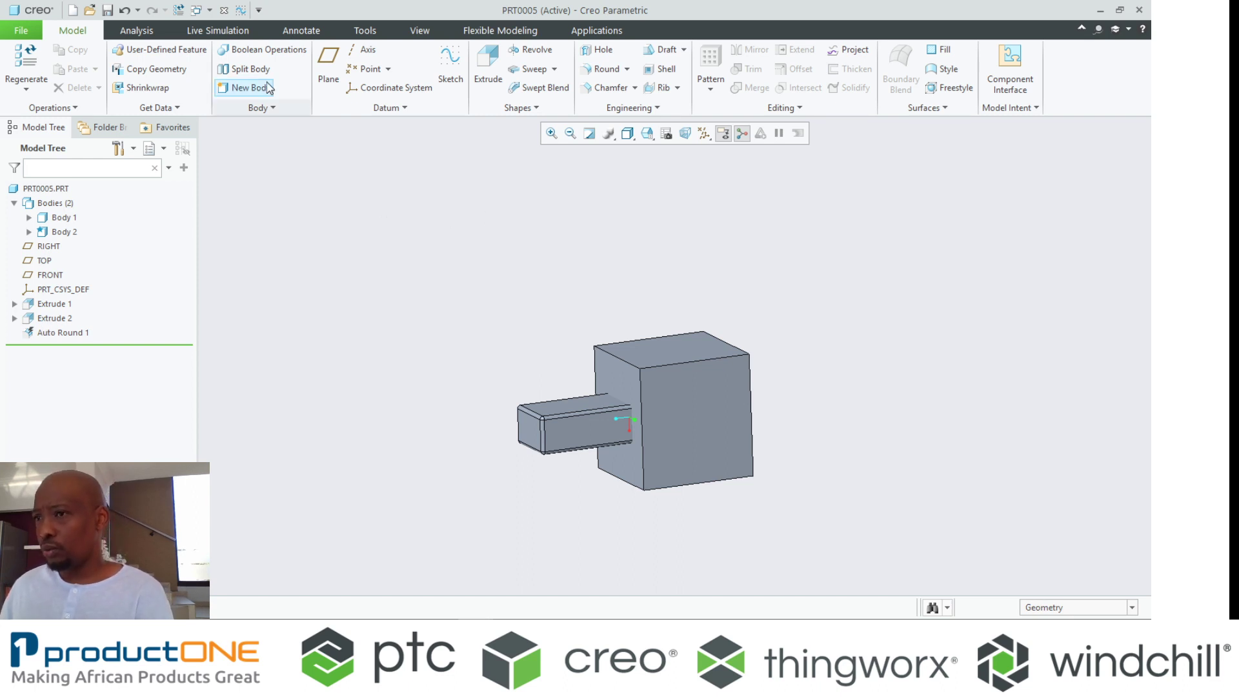
Step: Apply the bright red appearance to Body 2 so that the bar differs in colour from the block
click(420, 30)
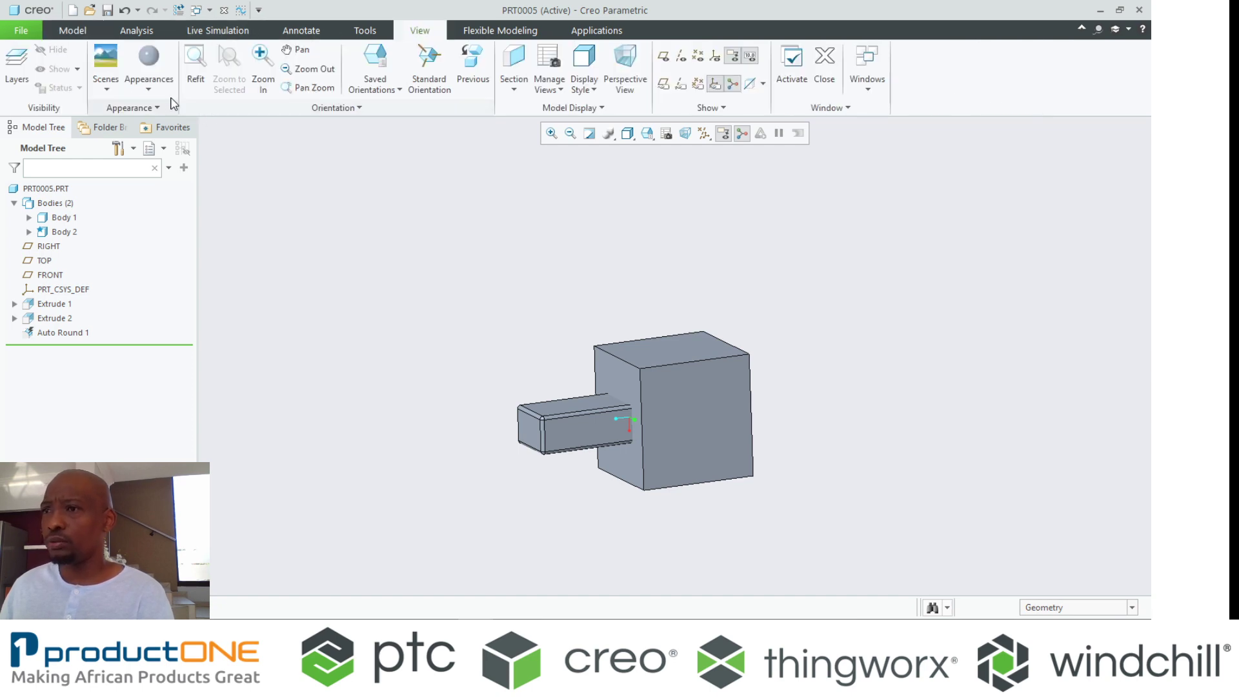
click(149, 89)
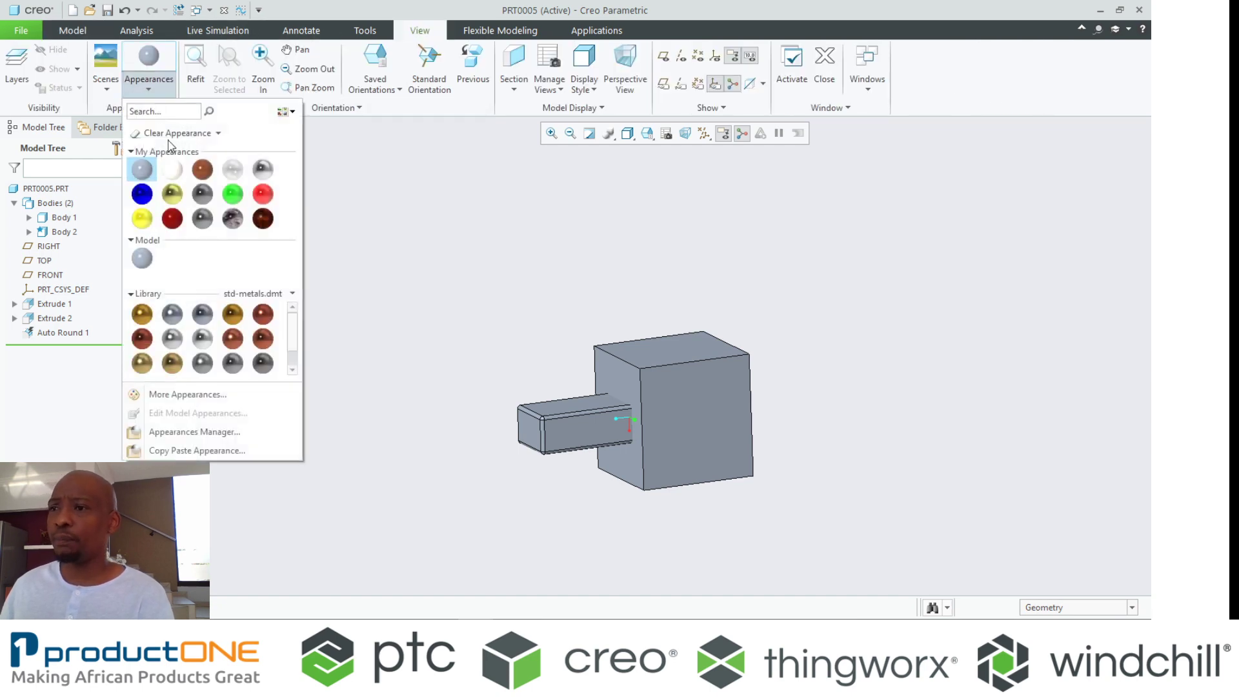
click(263, 194)
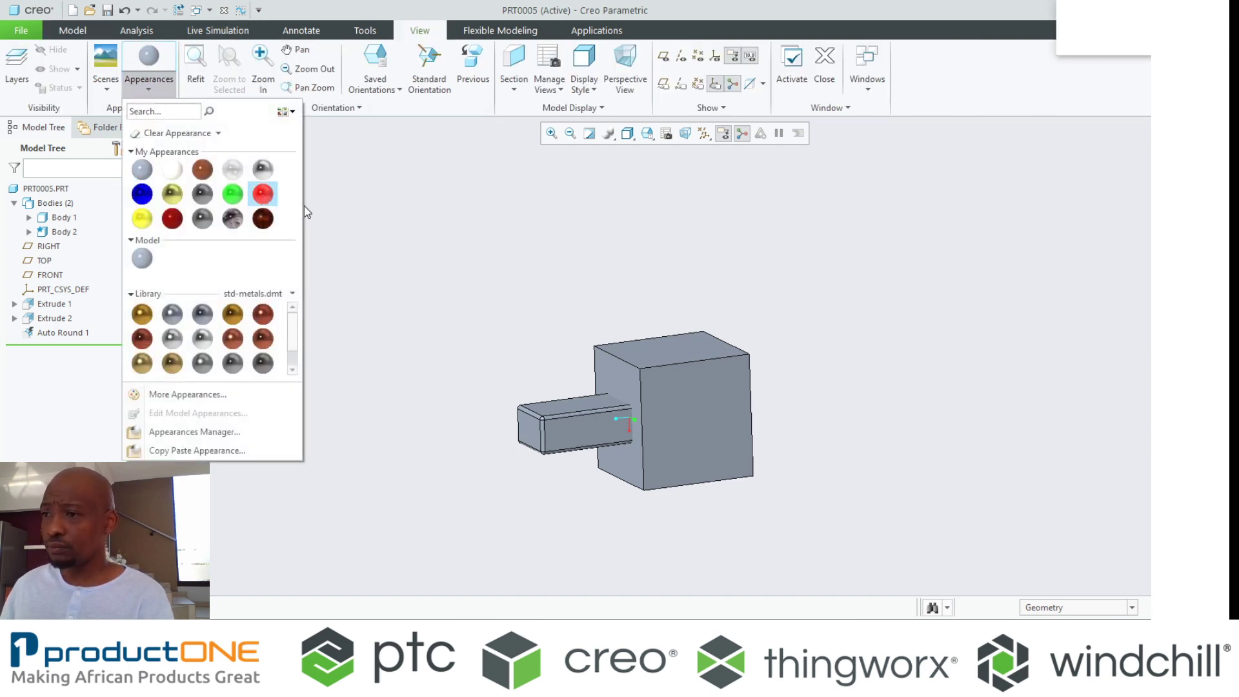
click(76, 235)
middle_click(323, 171)
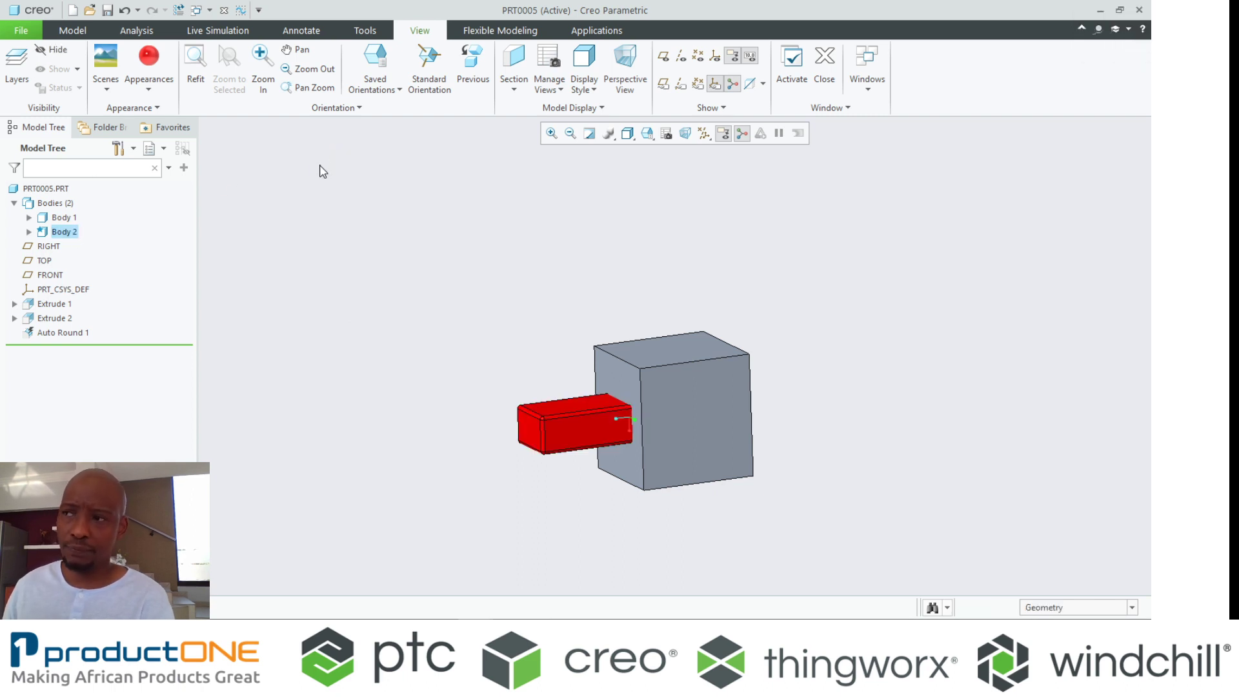
Step: Set up a Boolean Merge with the block as the body to modify and the red bar as the modifying body
click(76, 32)
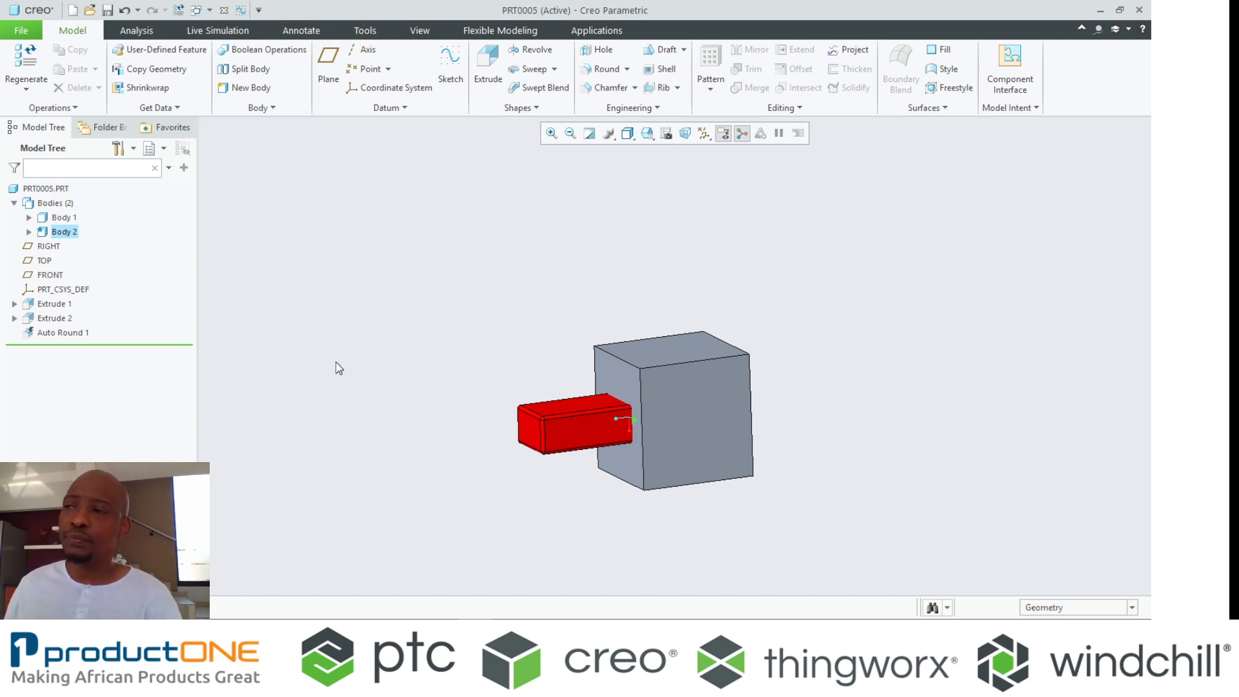
click(258, 49)
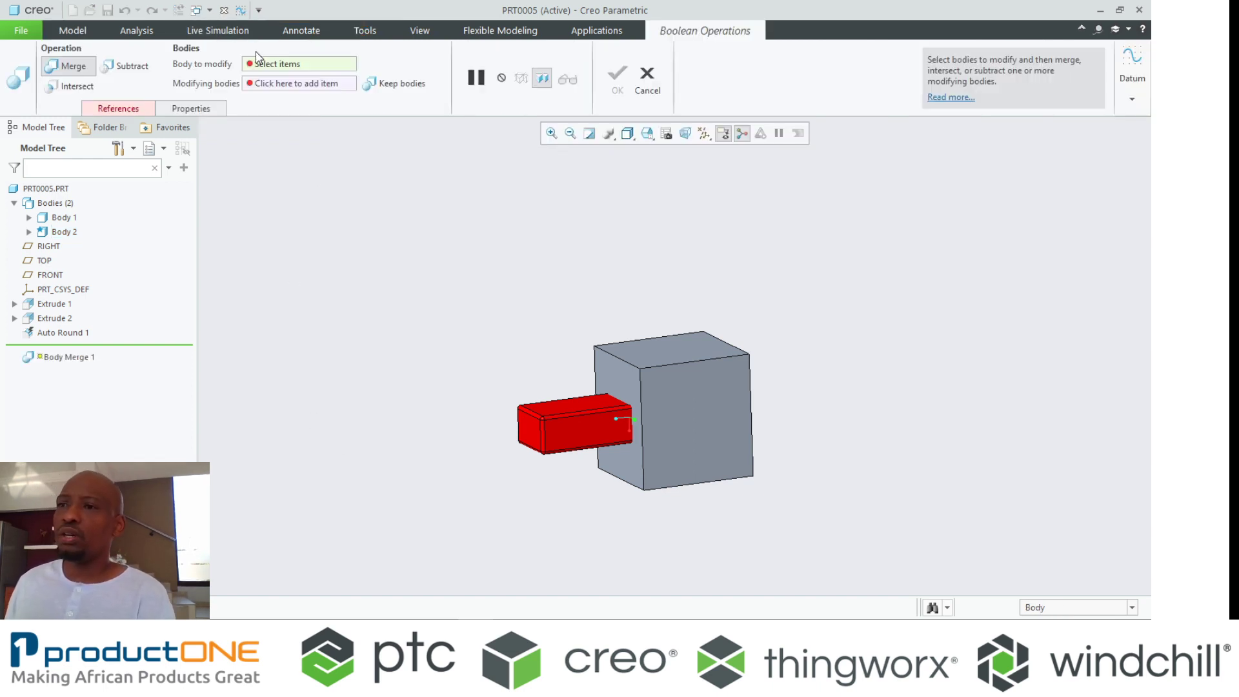
click(614, 359)
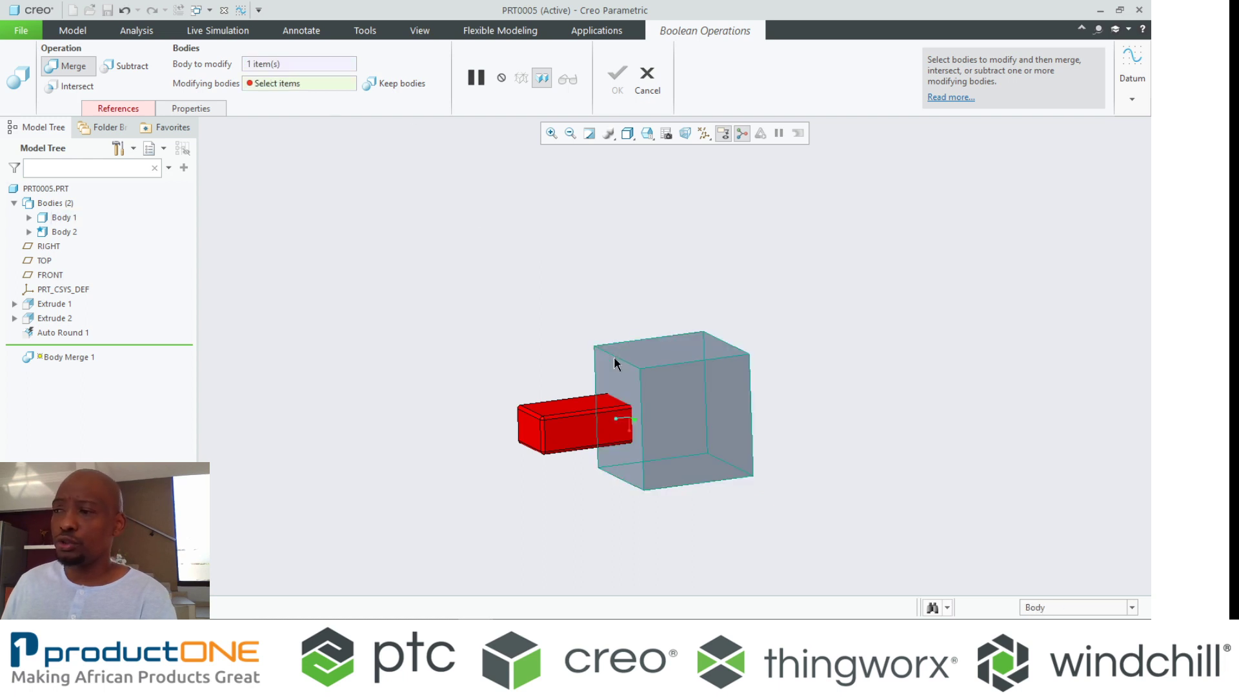
click(580, 407)
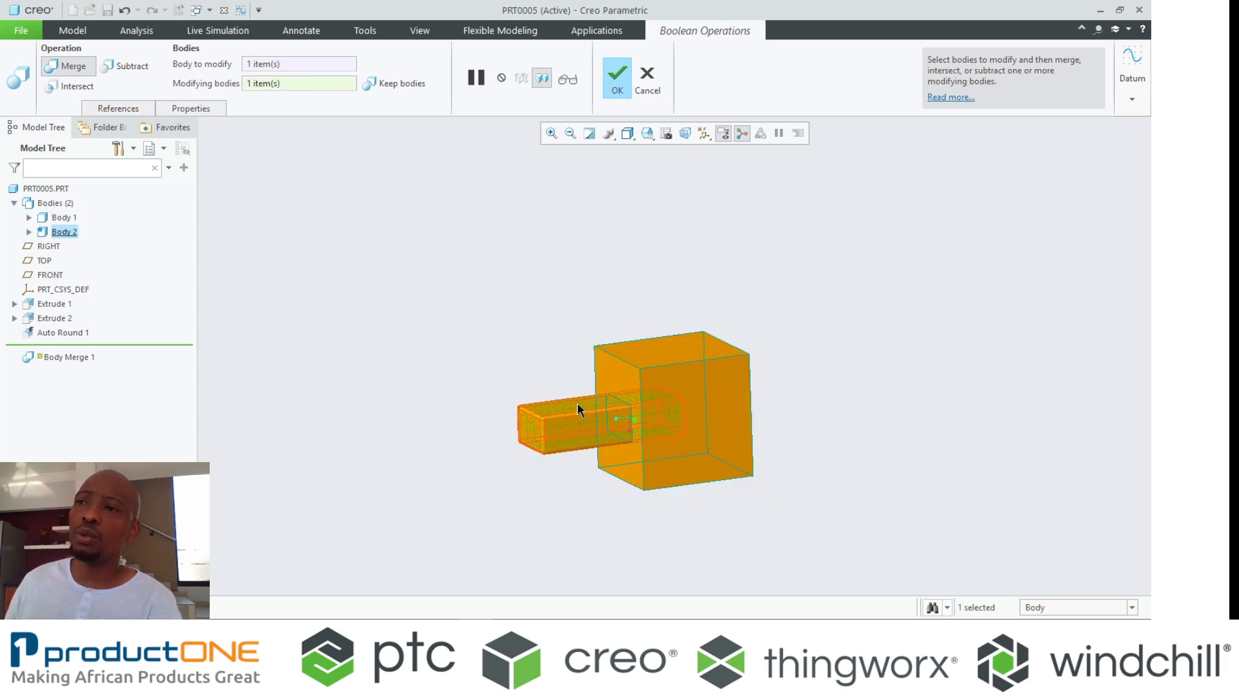
Step: Change the Boolean operation to Subtract and preview the bar cut out of the block
click(130, 65)
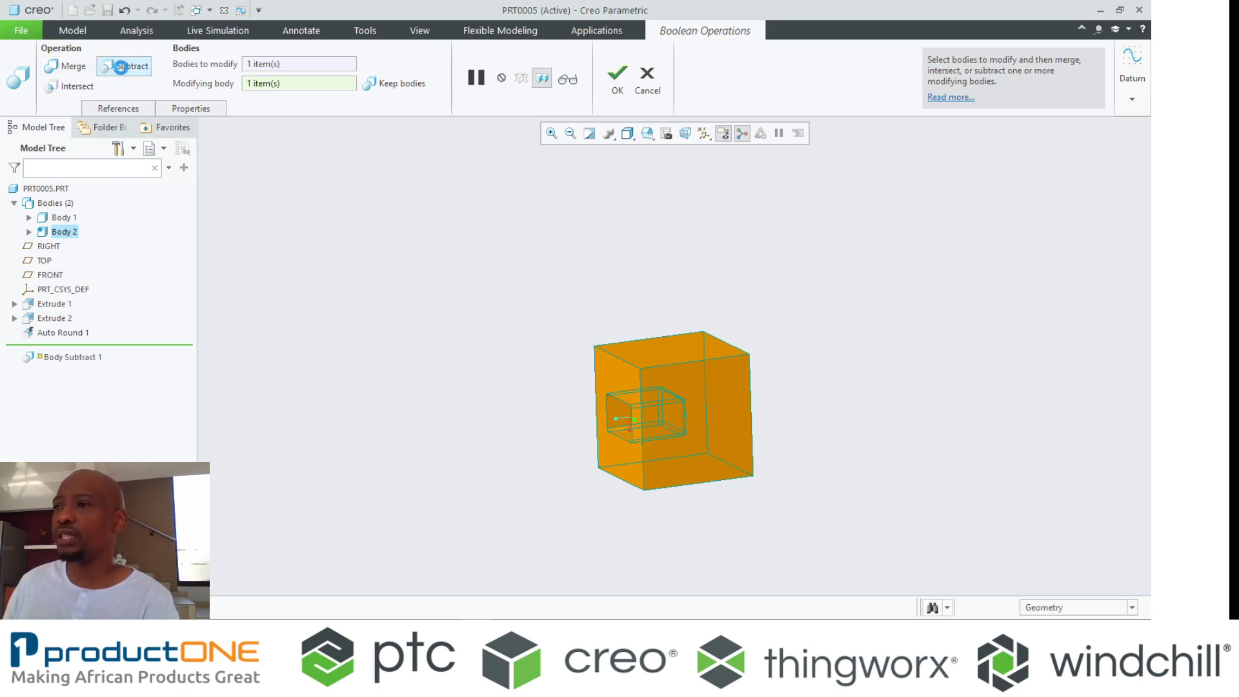
click(568, 78)
scroll(568, 441, up, 3)
mouse_move(568, 441)
middle_down()
mouse_move(625, 385)
mouse_move(680, 390)
mouse_move(650, 383)
mouse_move(642, 403)
mouse_move(666, 415)
mouse_move(652, 390)
mouse_move(654, 405)
mouse_move(640, 403)
middle_up()
click(477, 80)
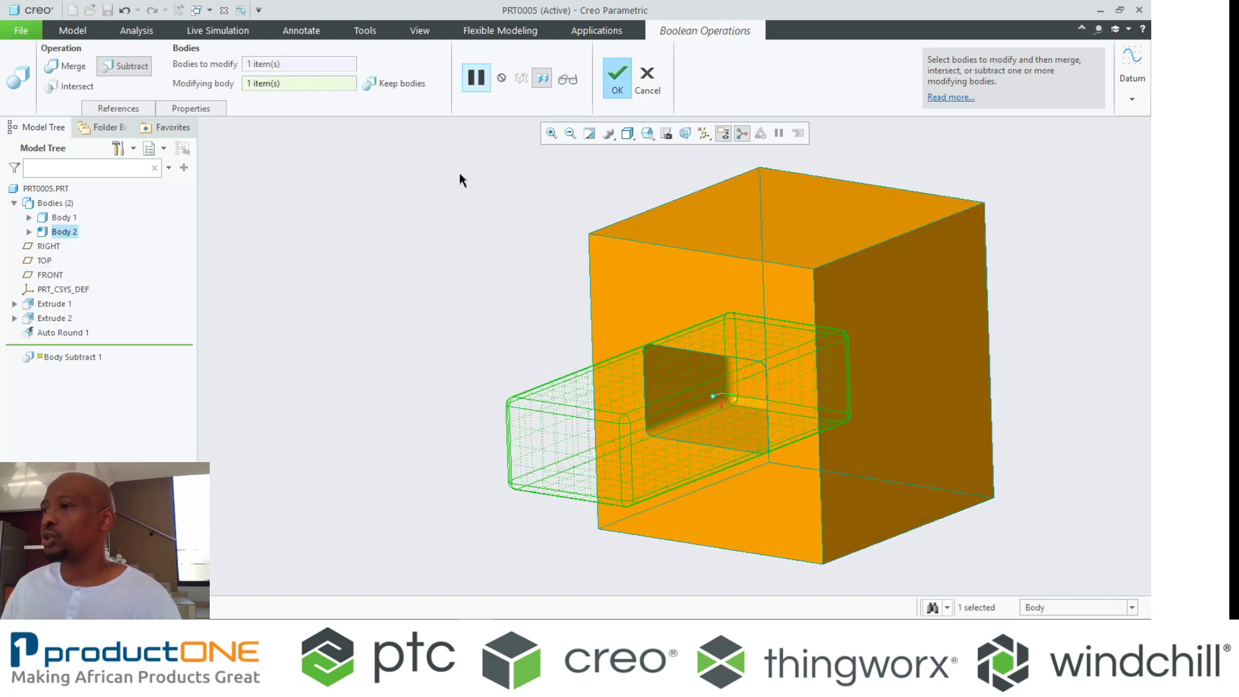
Step: Change the Boolean operation to Intersect and preview the volume shared by the block and bar
click(71, 86)
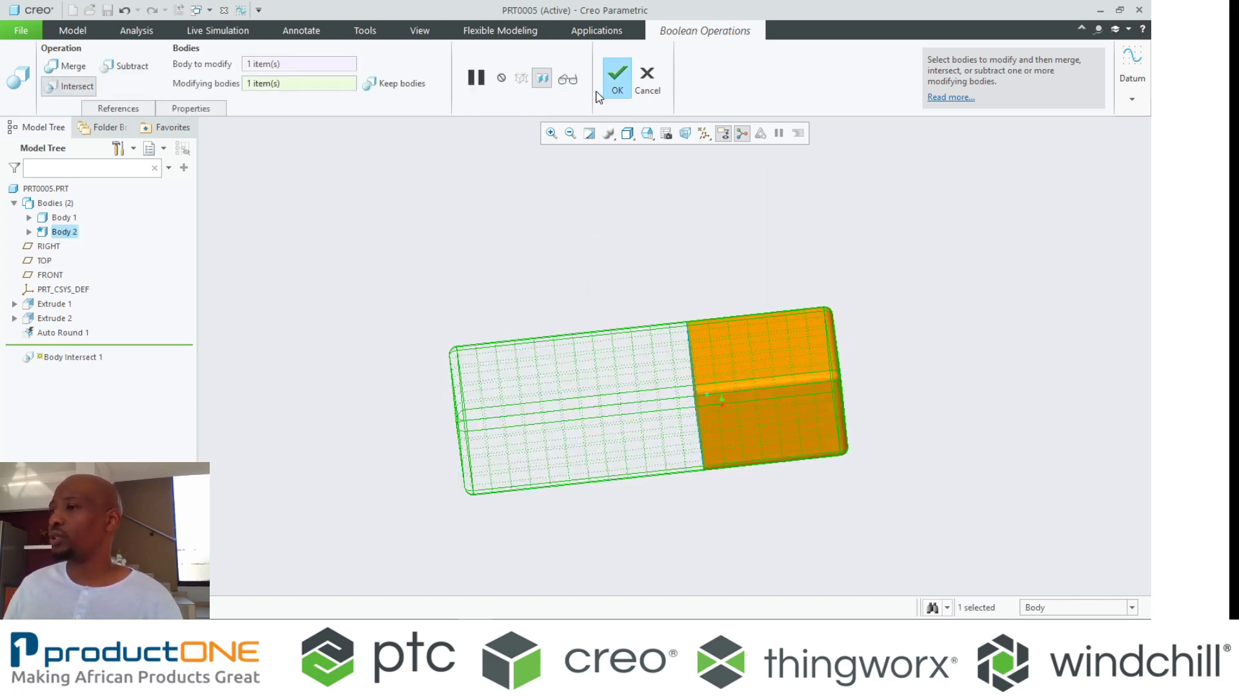
click(568, 78)
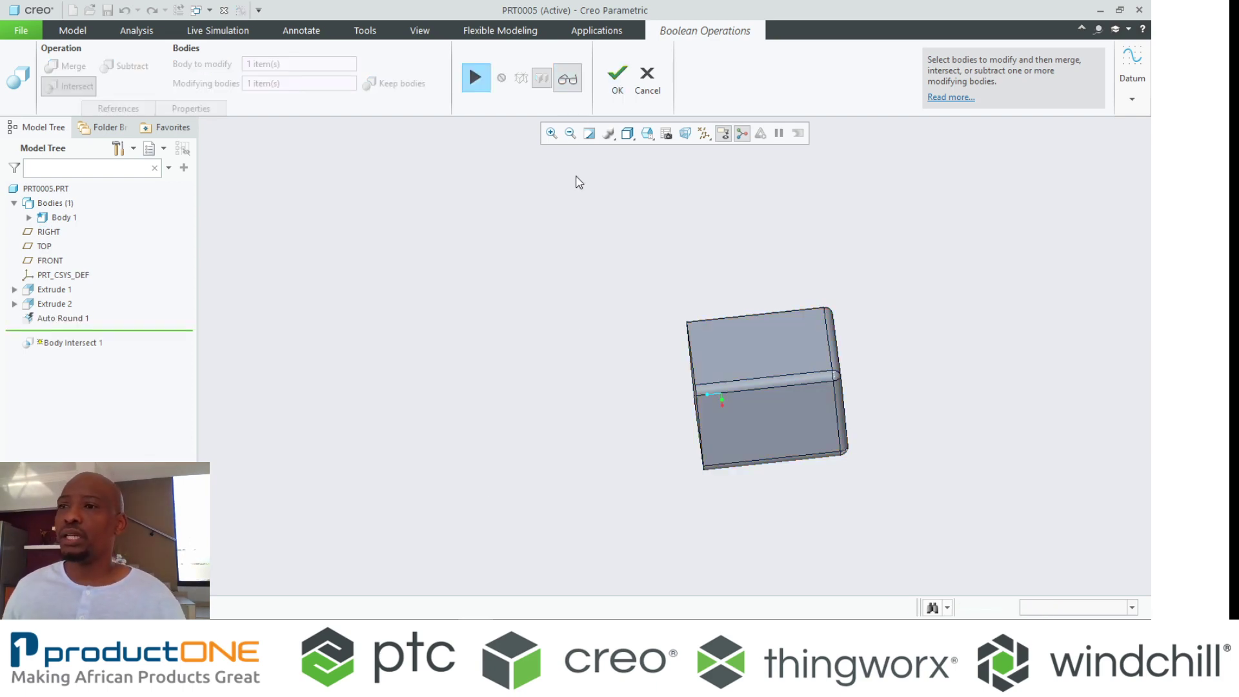
click(477, 78)
Step: Preview a Merge of the block and bar with Keep bodies enabled, cancel the Boolean operation, and restore the default orientation
click(404, 87)
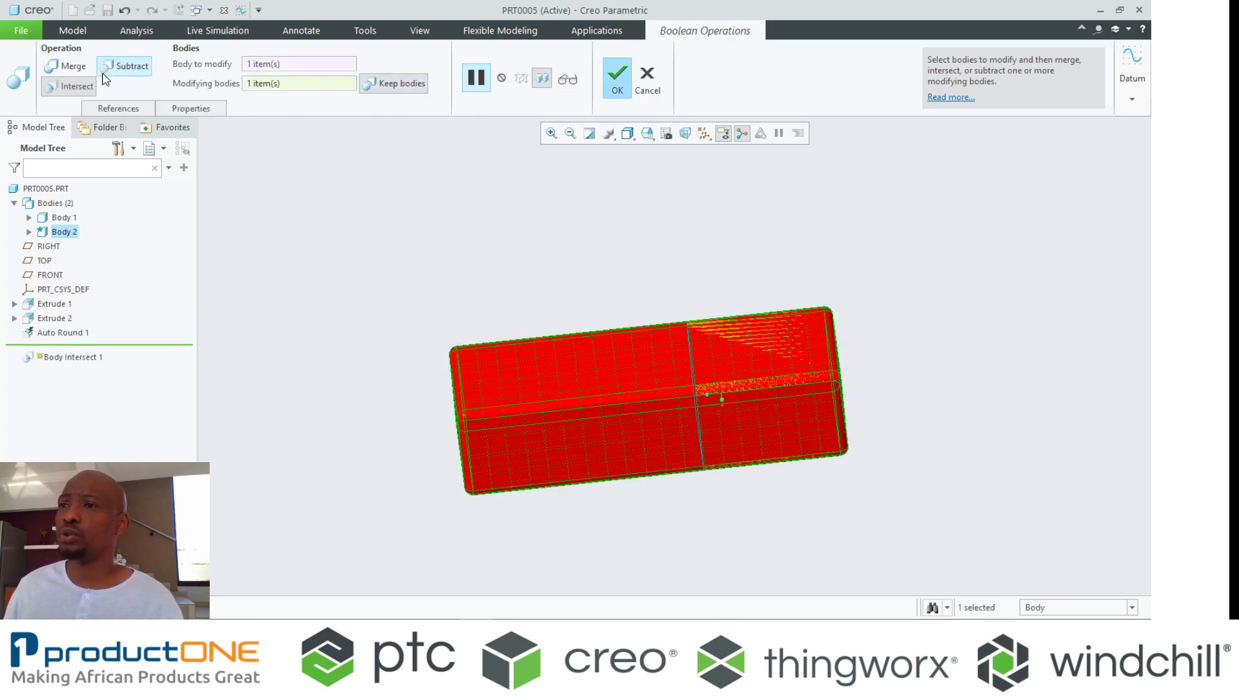
click(68, 65)
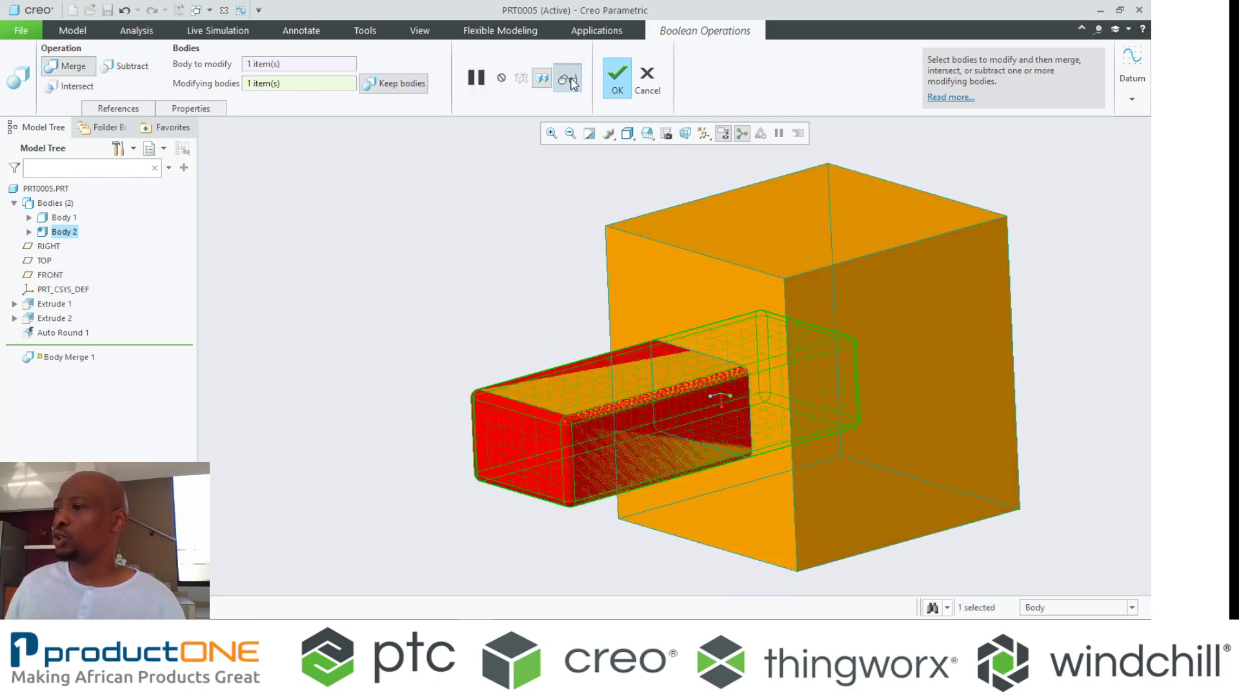
mouse_move(625, 246)
middle_down()
mouse_move(536, 249)
mouse_move(605, 226)
mouse_move(636, 257)
mouse_move(633, 230)
middle_up()
click(476, 78)
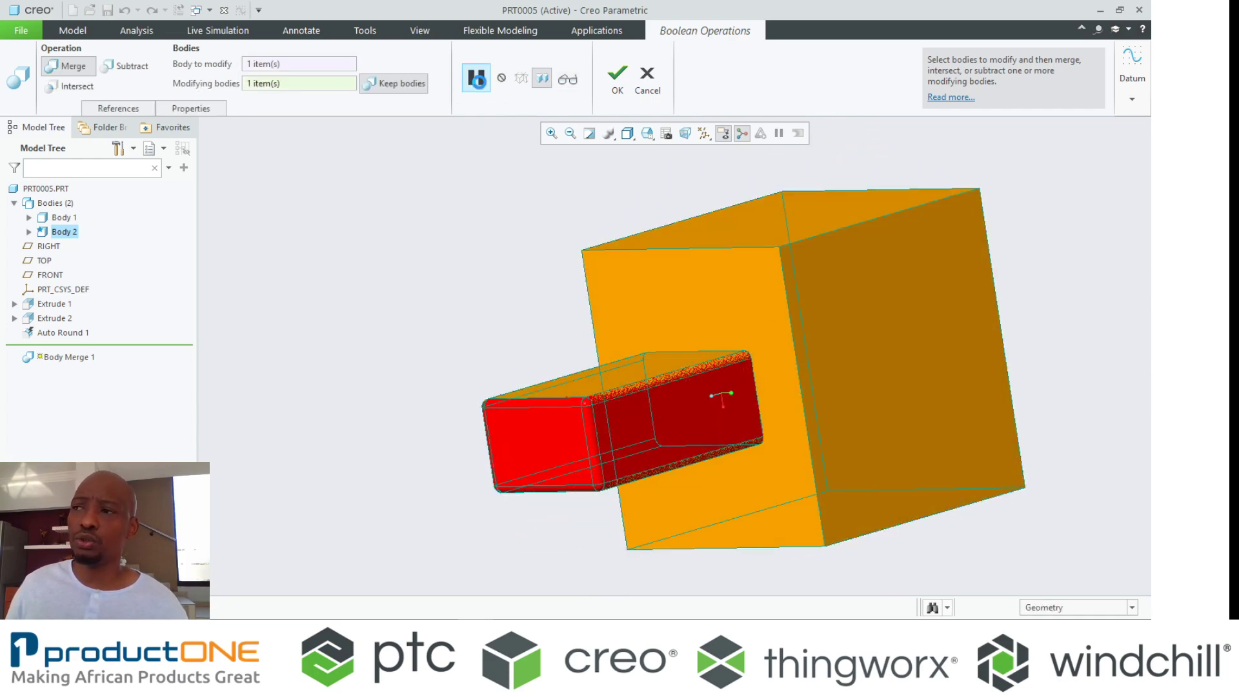
key(Escape)
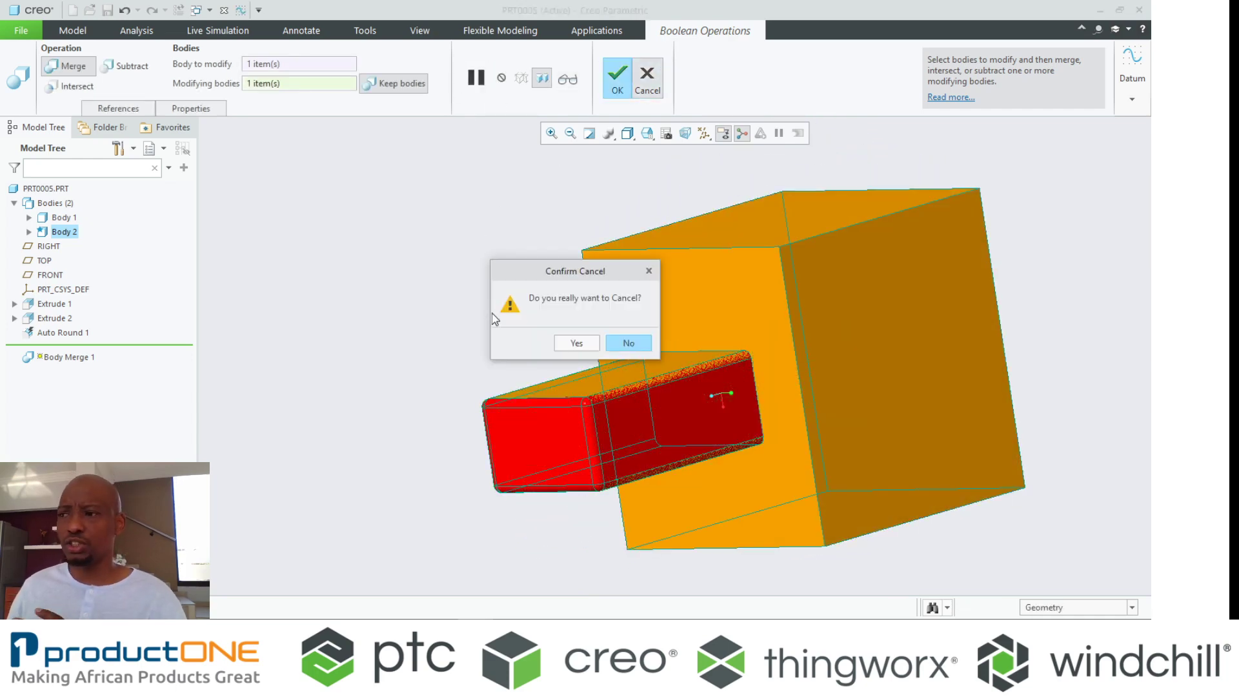
click(565, 350)
key(ctrl+d)
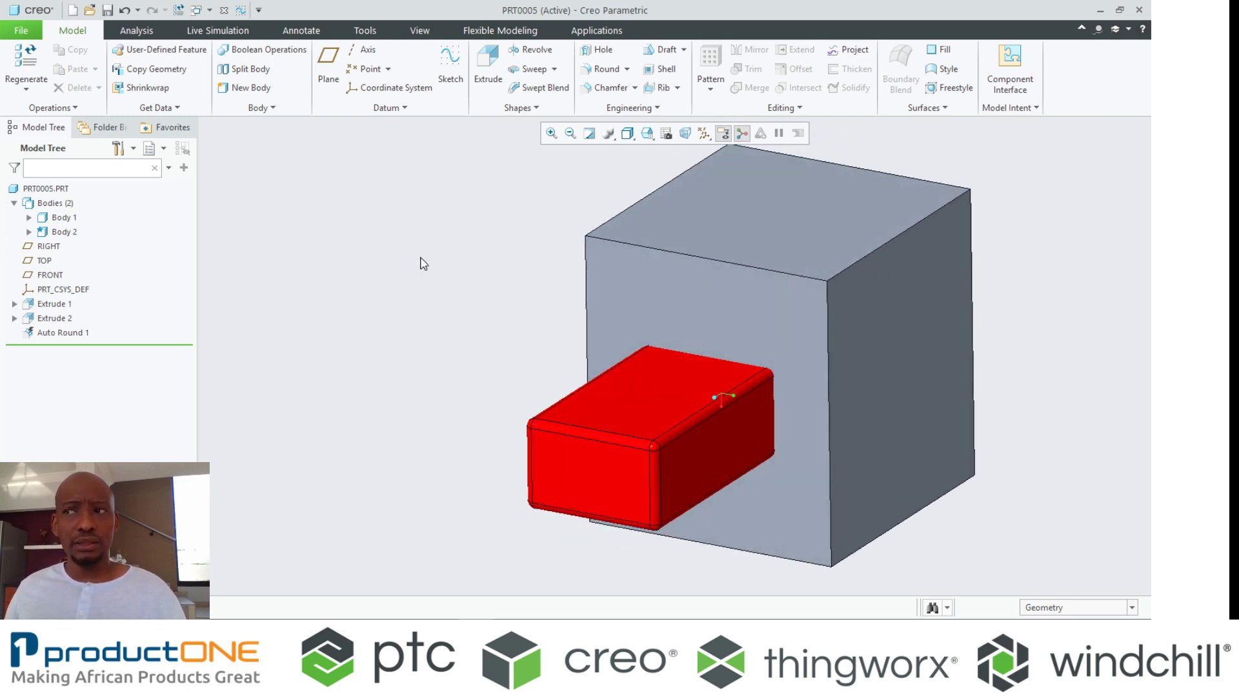
Step: Switch to the CONTAINER.PRT window and set the container to its default orientation
click(210, 9)
click(221, 26)
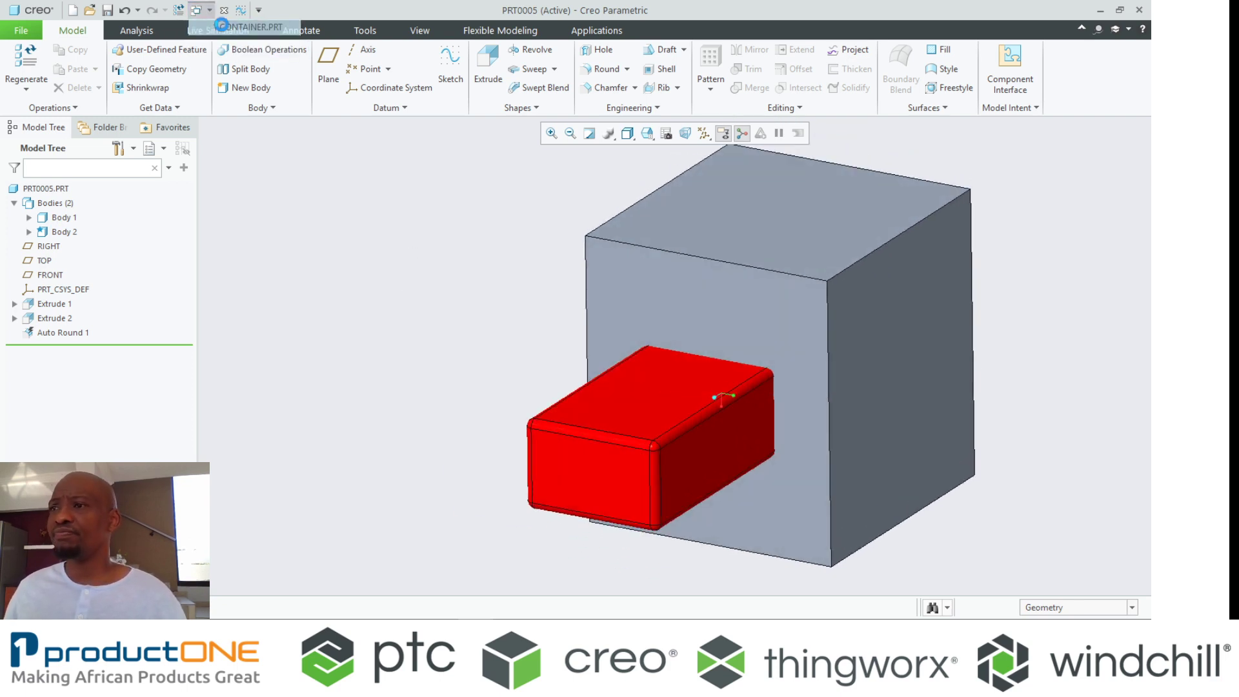
key(ctrl+d)
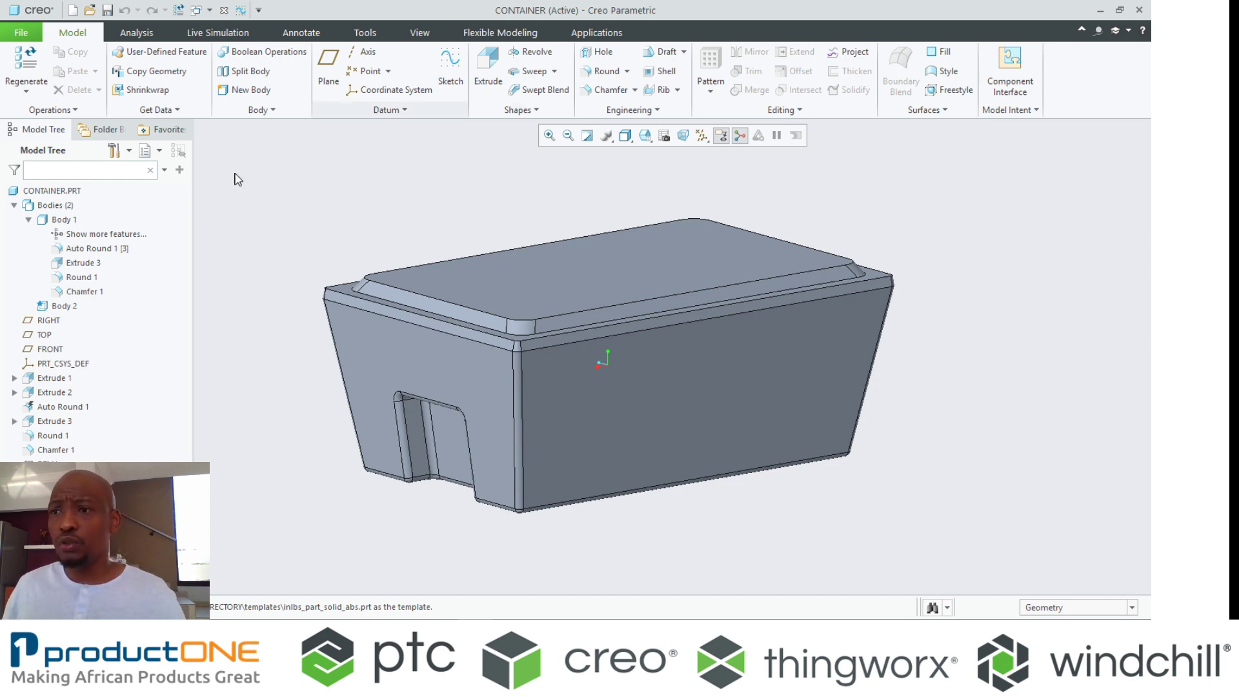
Step: Review the container's list of bodies, and select Body 2 to check its geometry
click(13, 205)
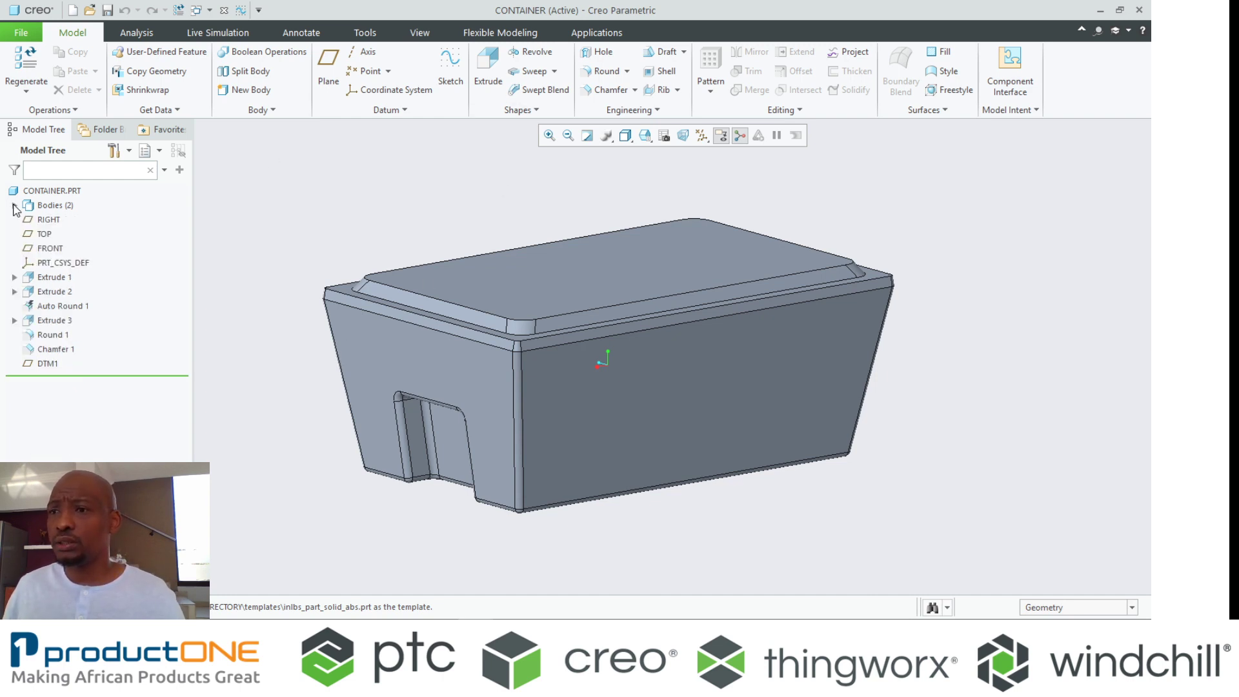
click(13, 205)
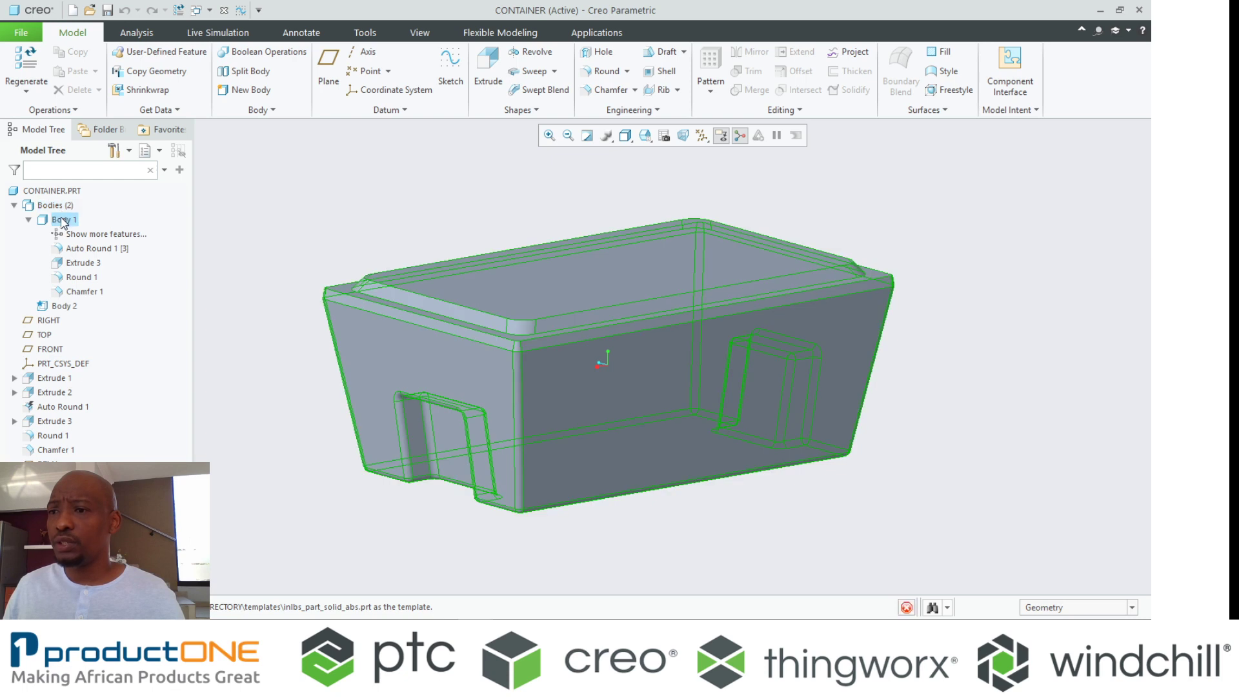
click(55, 310)
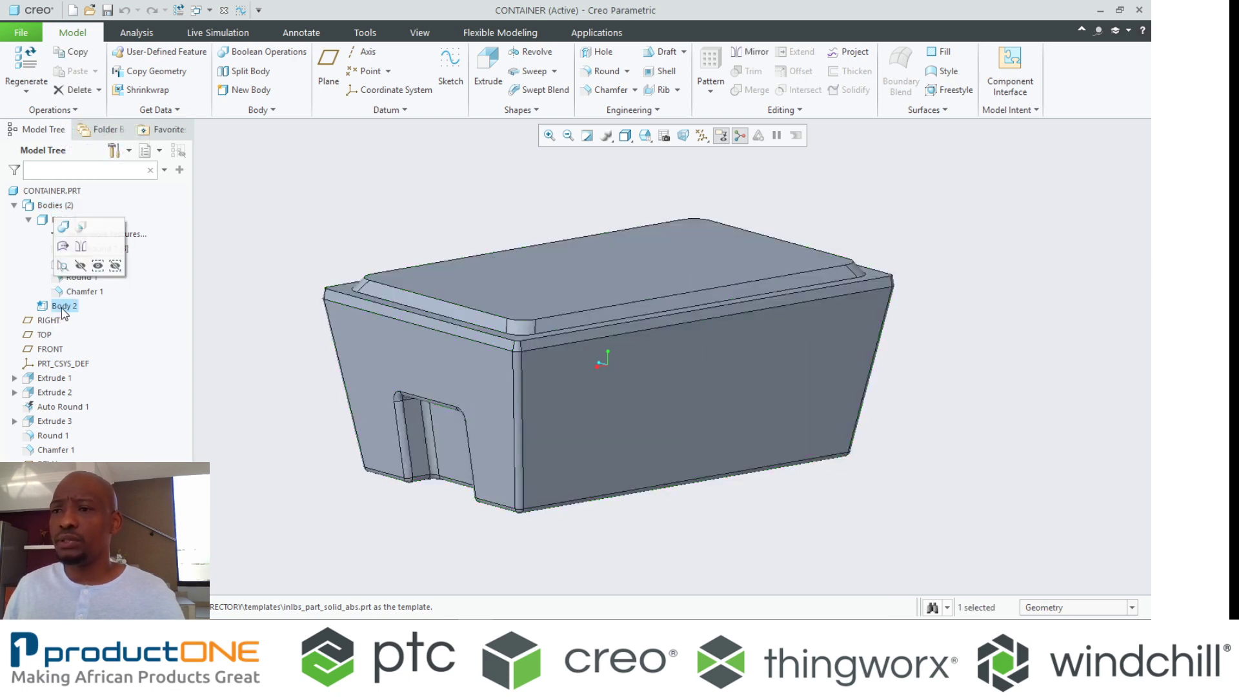
Step: Delete Body 2 from the container and check the remaining features from Extrude 1 to DTM1
right_click(62, 310)
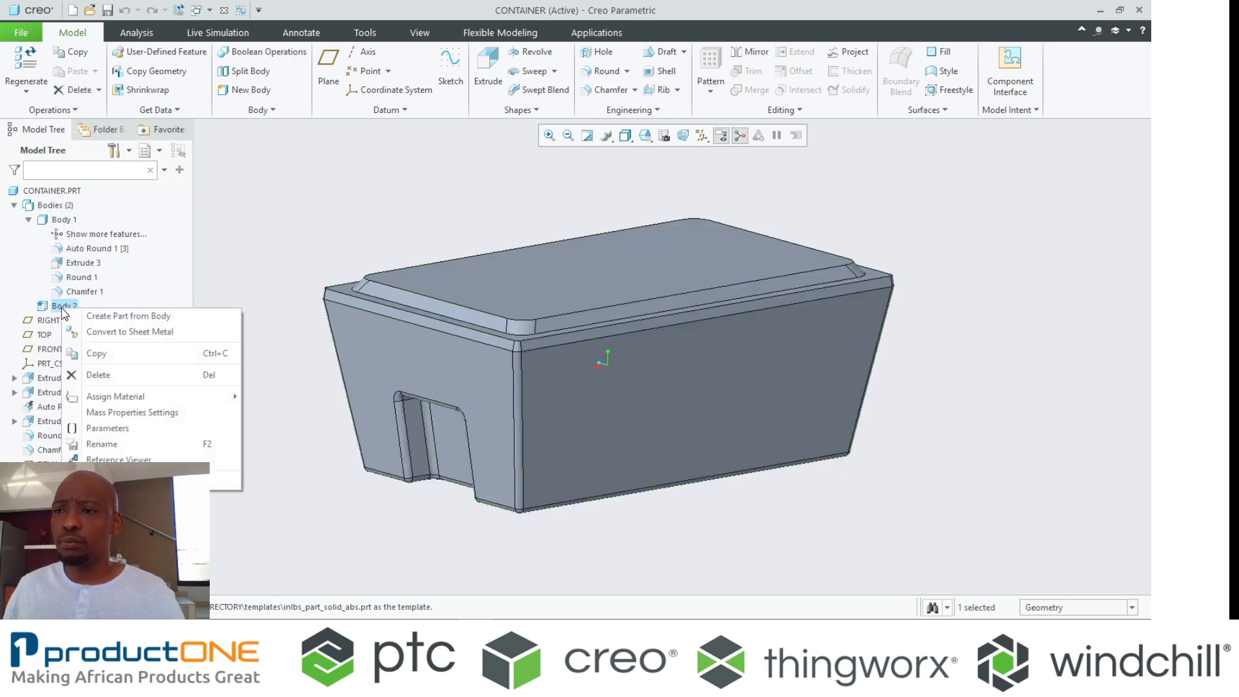
click(97, 375)
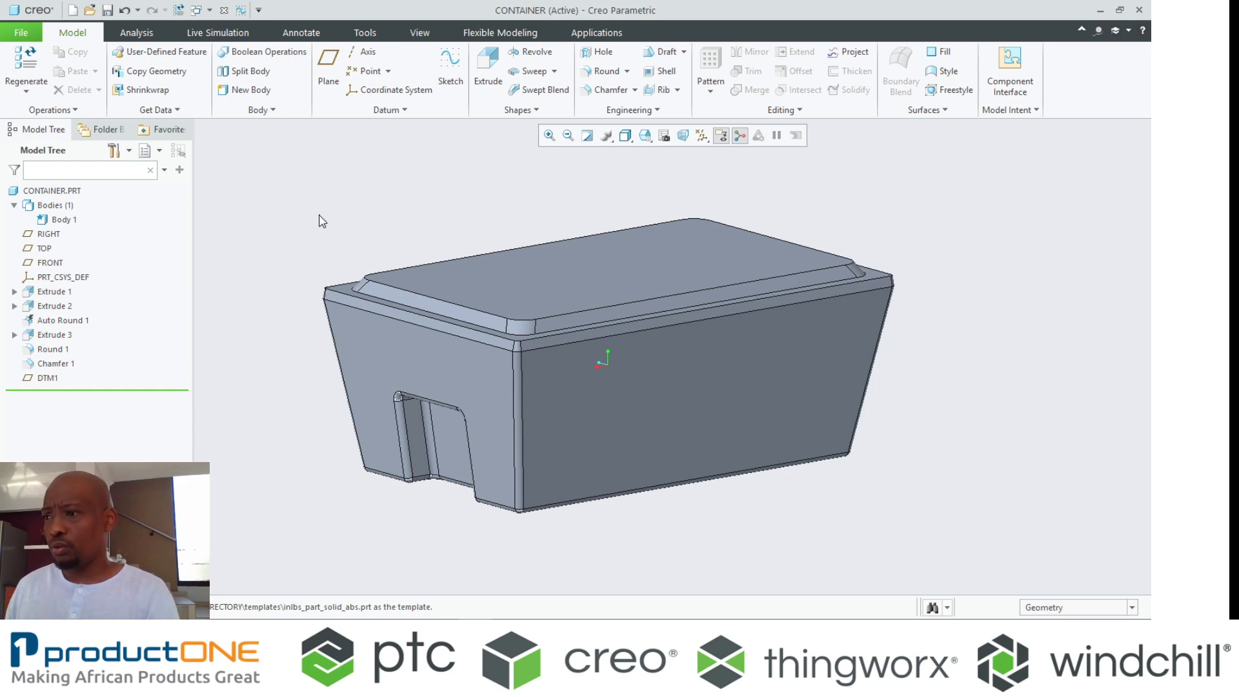
middle_drag(503, 206, 496, 212)
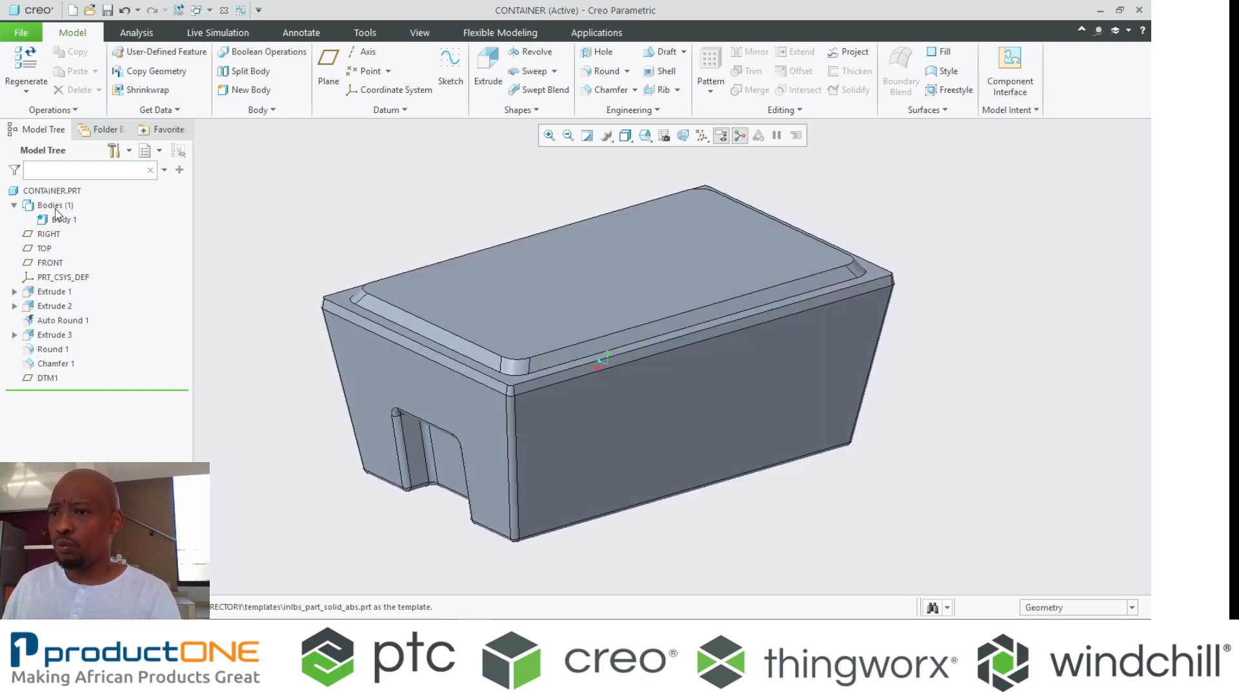
click(55, 291)
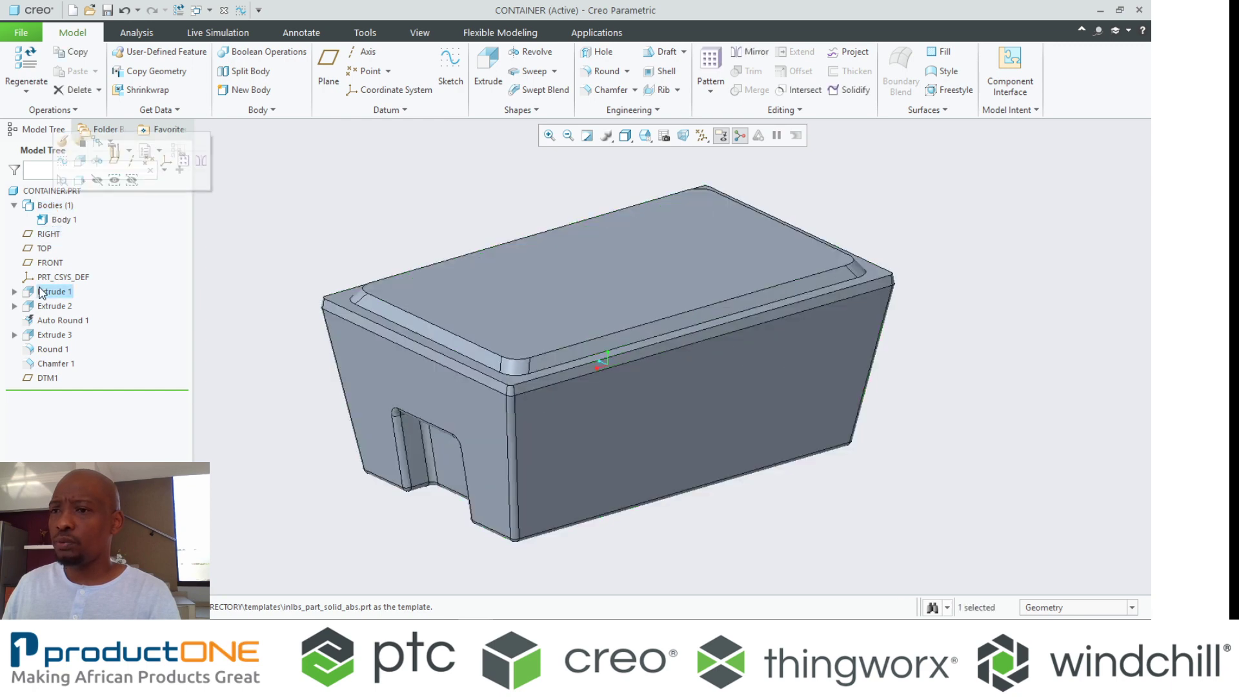
click(51, 378)
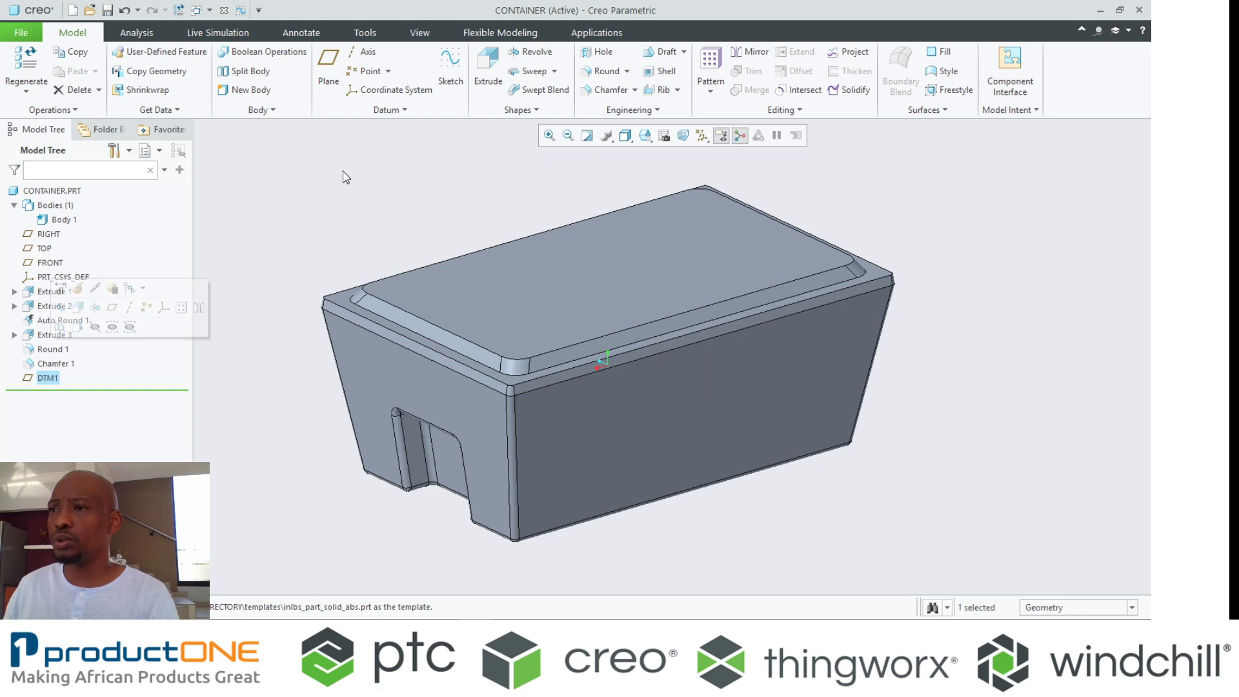
click(296, 180)
Step: Start a solid extrusion that creates a new body, with its sketch on datum plane DTM1 viewed straight on
click(488, 65)
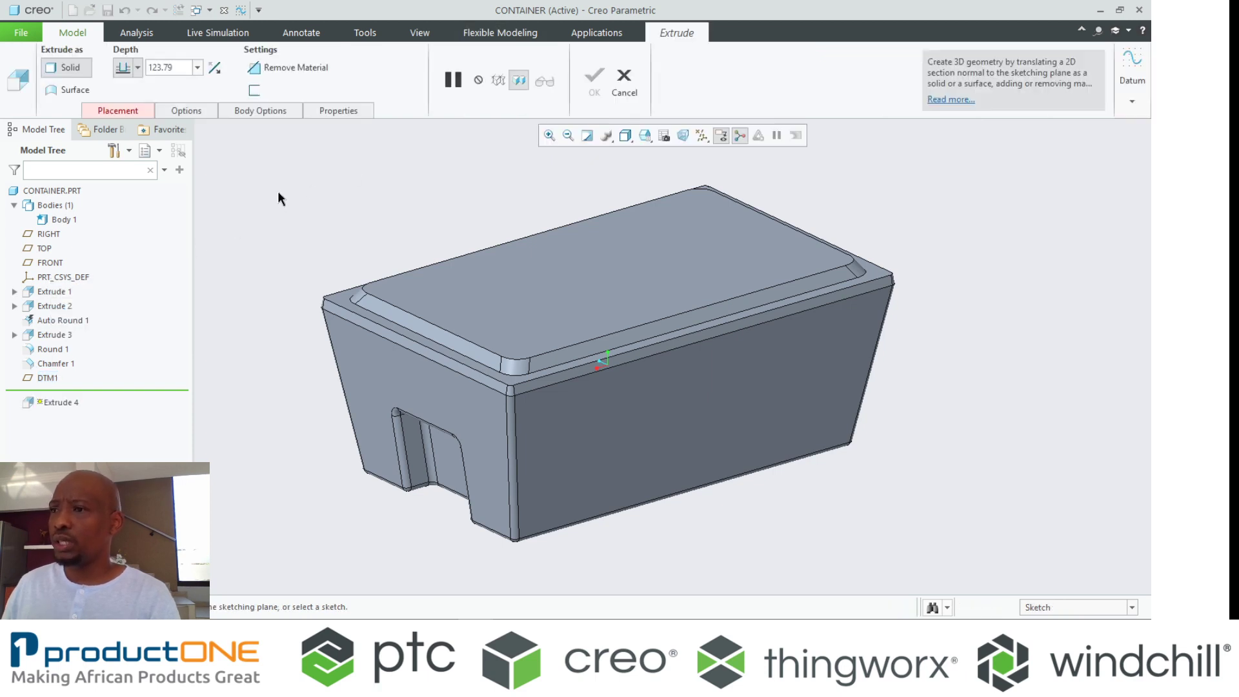
click(253, 119)
click(237, 156)
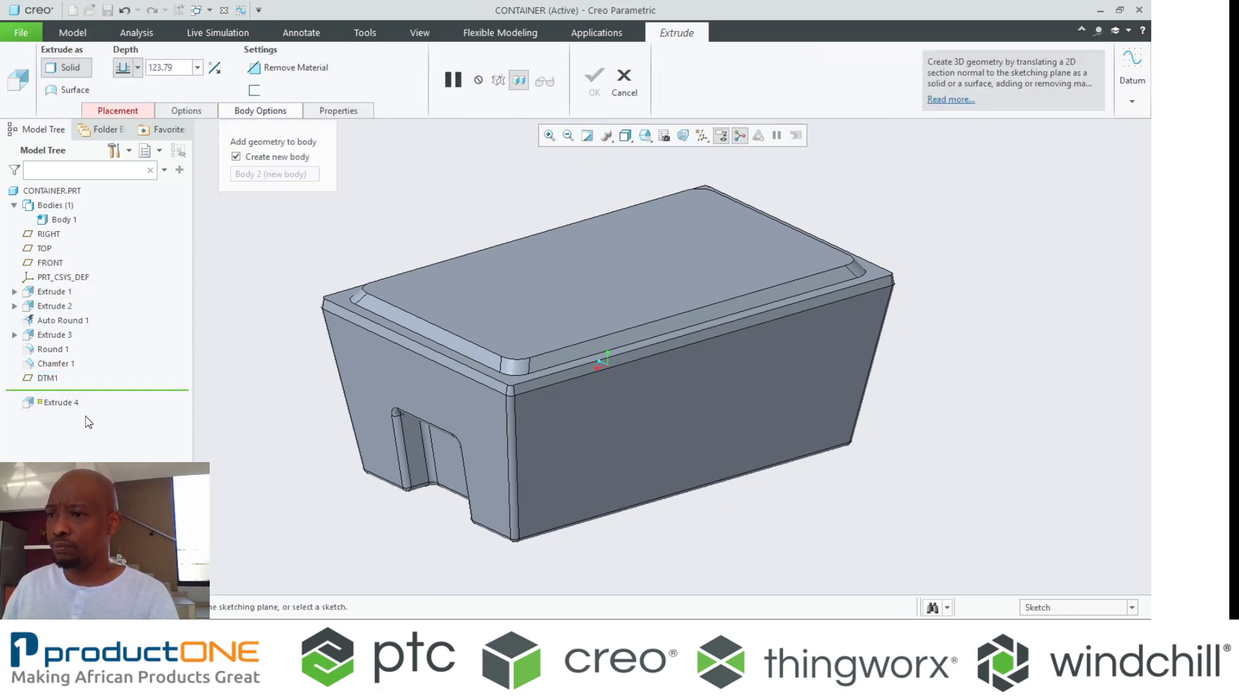
click(49, 378)
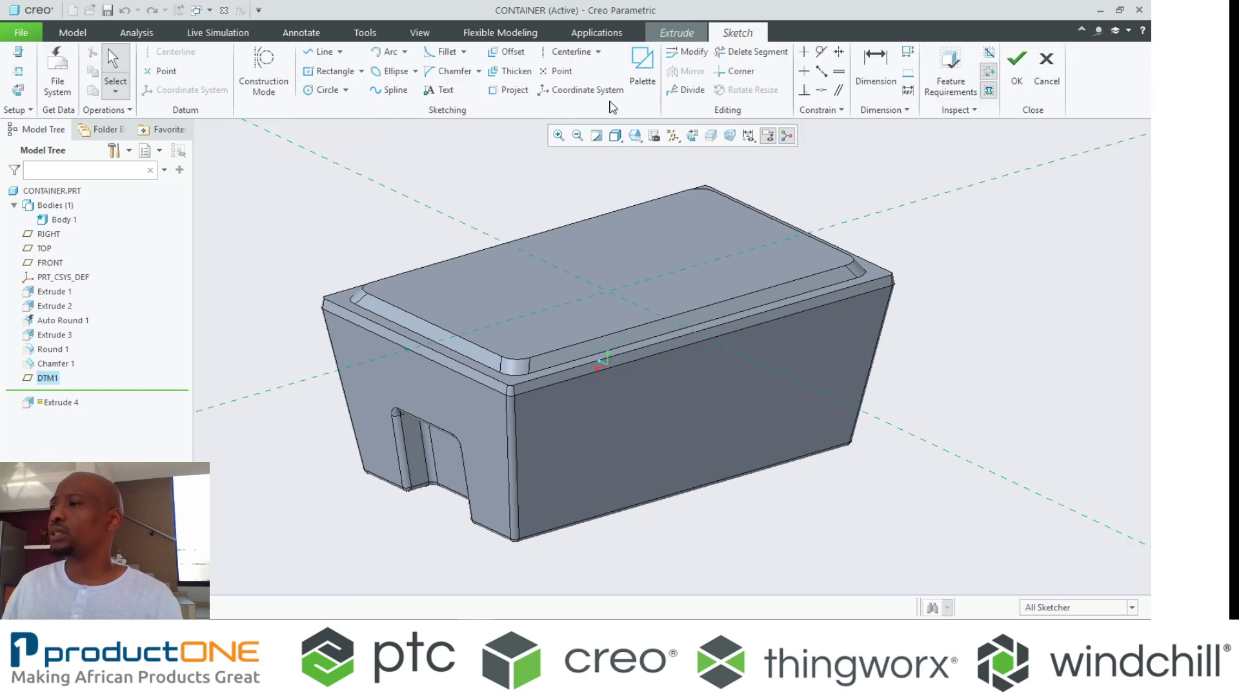
click(691, 137)
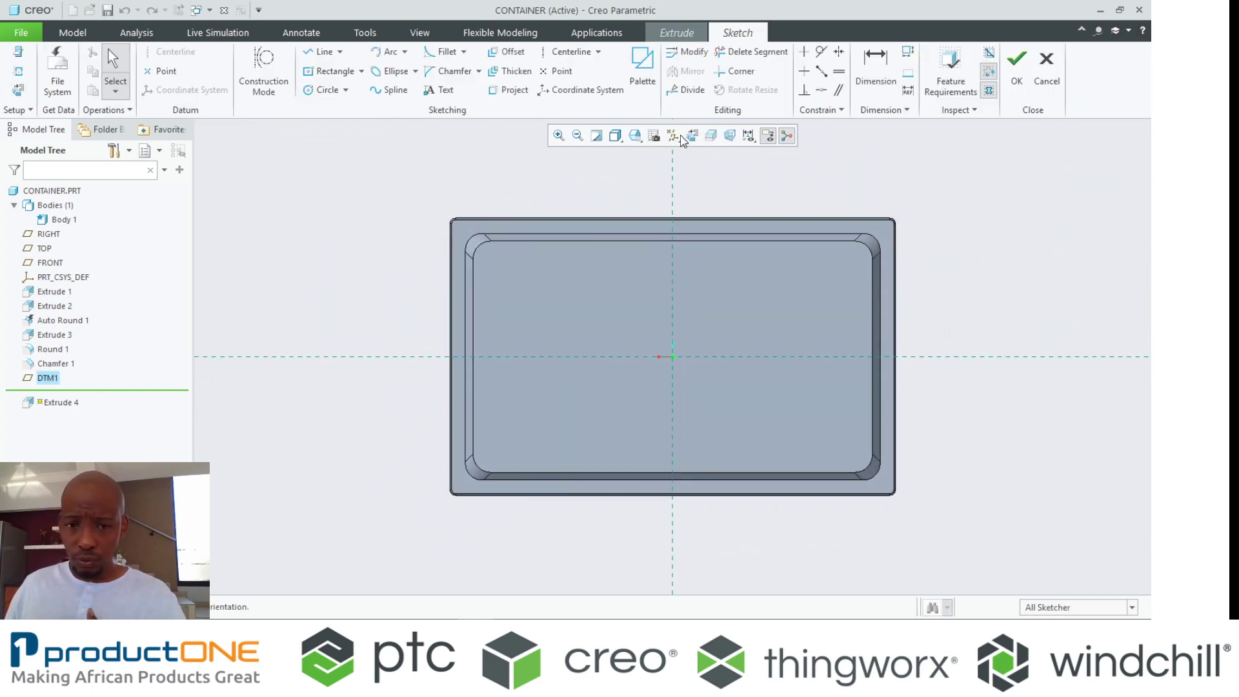
Step: Offset the loop of the container's outer rim edges outward by 10 in the sketch
click(506, 52)
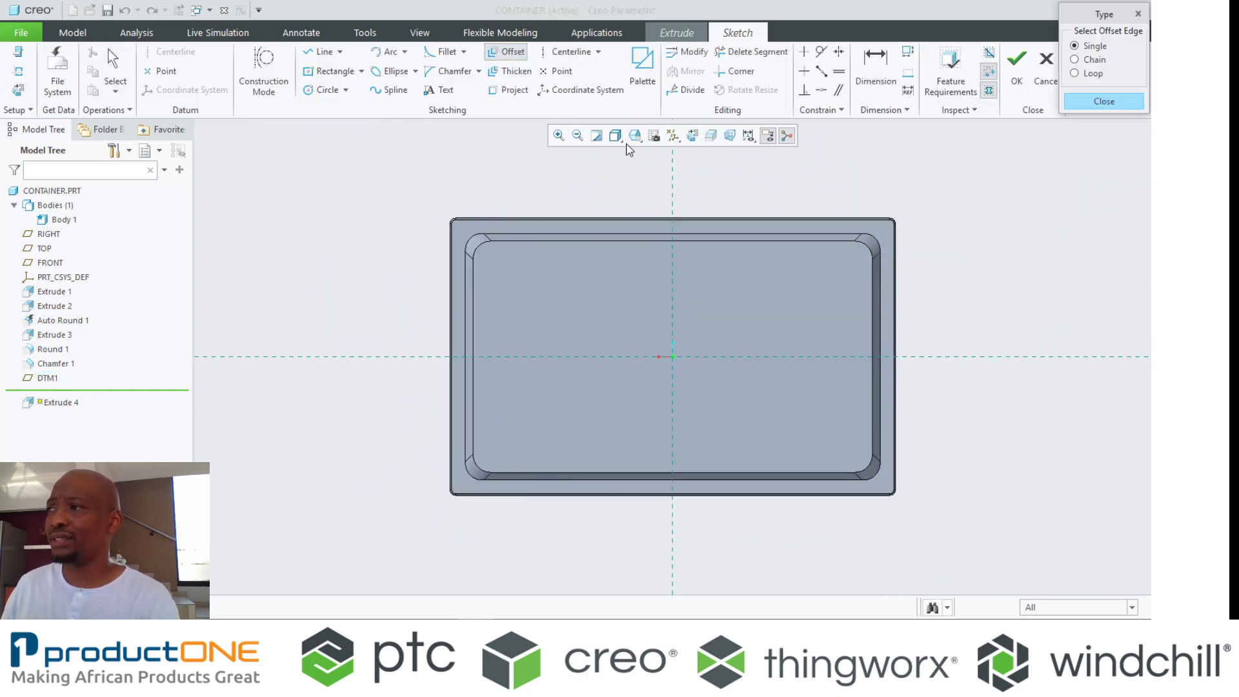
click(1075, 73)
scroll(506, 229, up, 3)
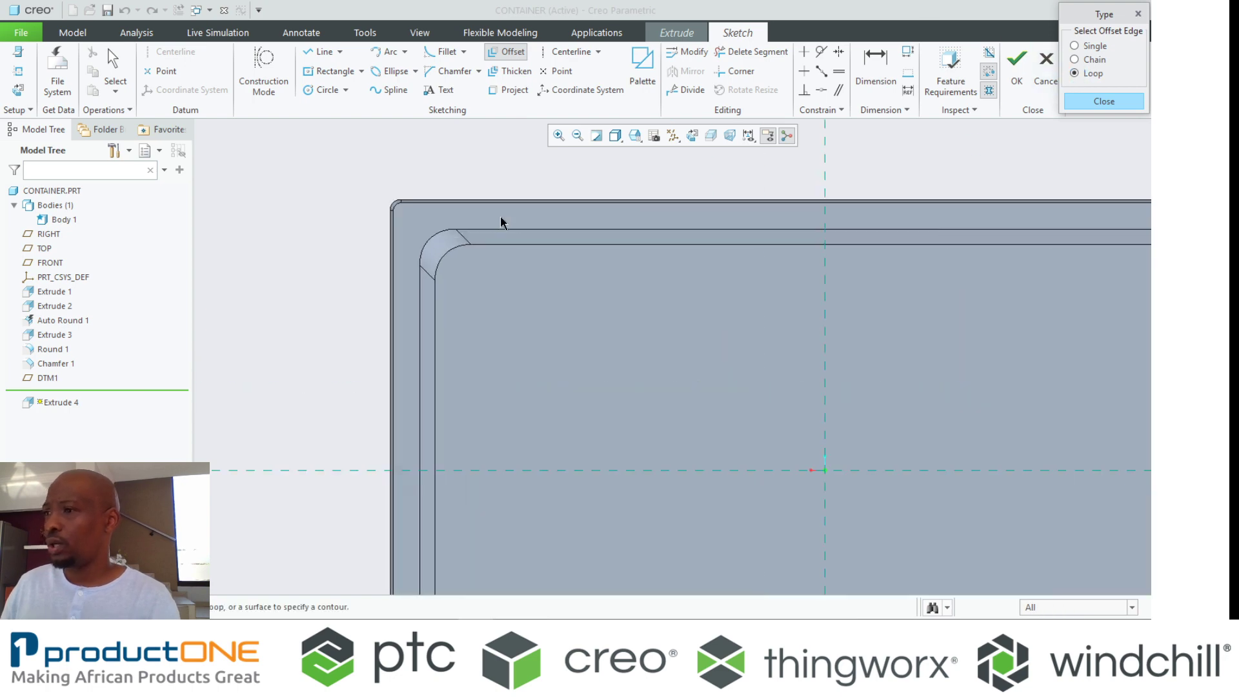
click(381, 238)
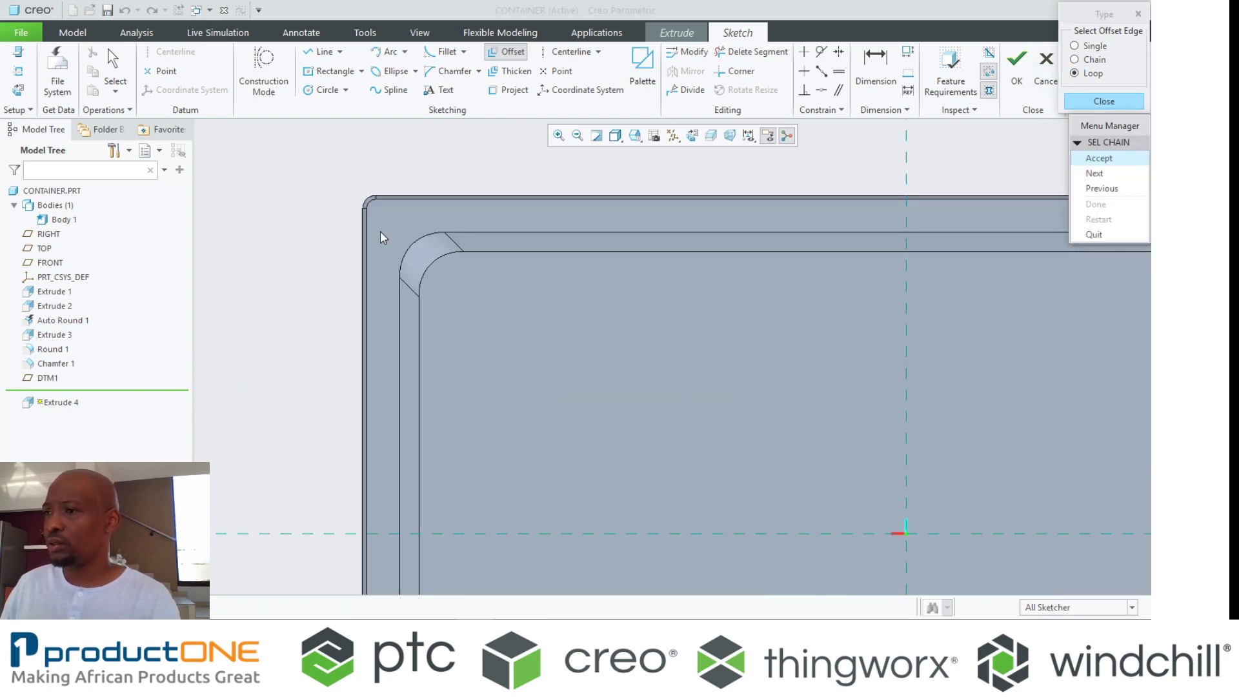
click(1095, 173)
click(1099, 159)
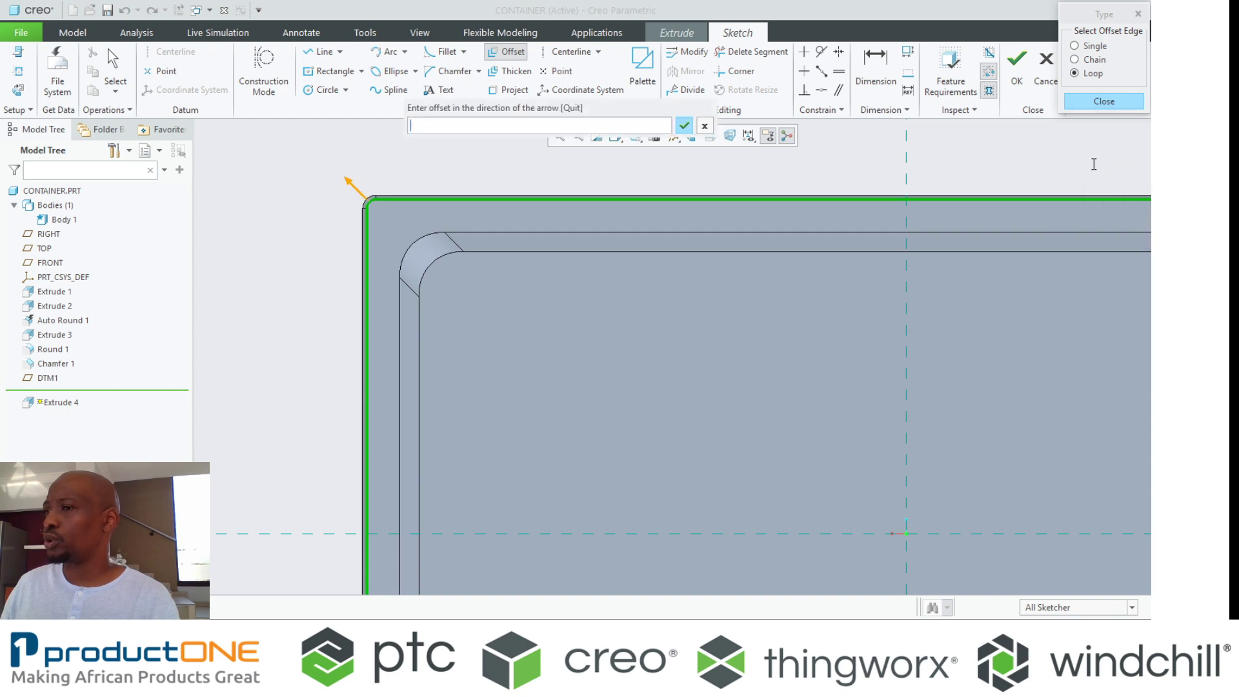
text(10)
key(Return)
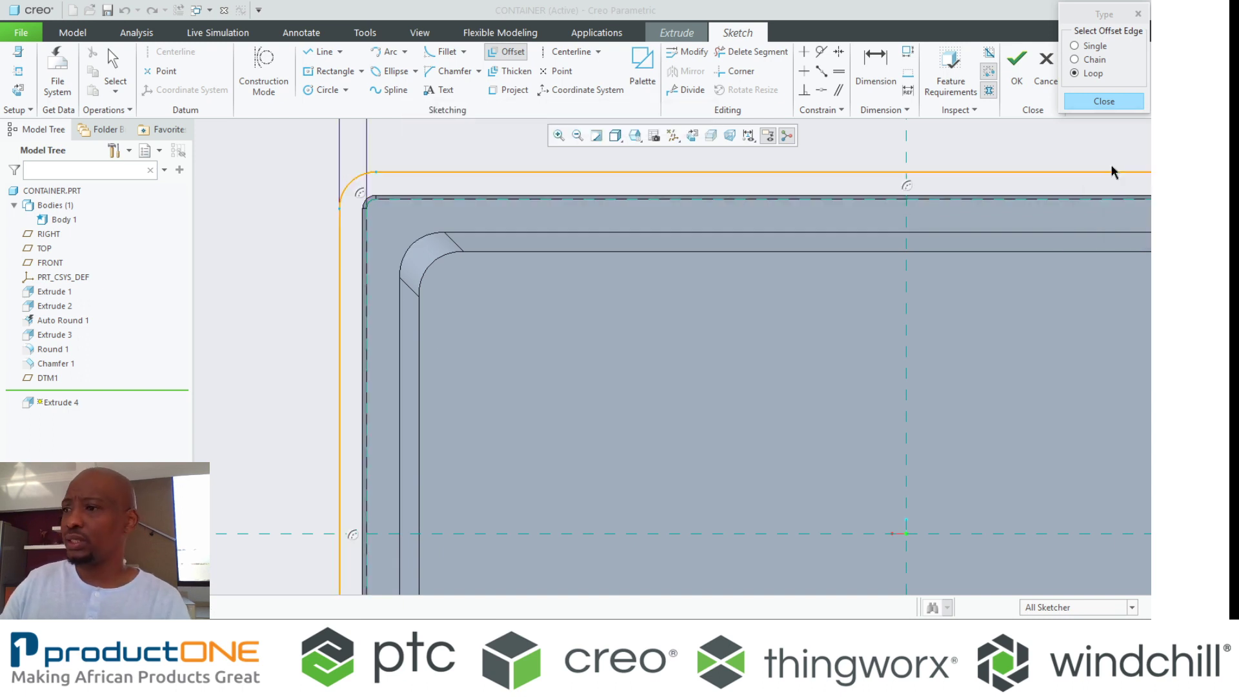
scroll(630, 345, down, 4)
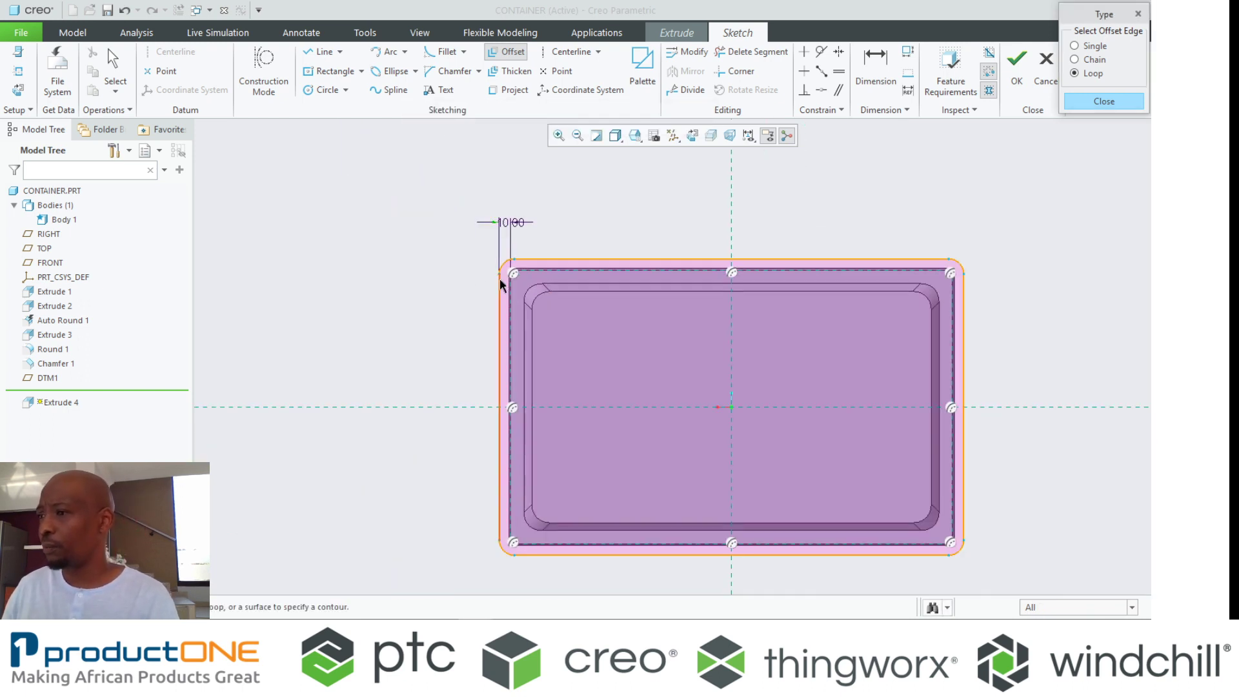
Step: Finish the lid sketch and set the extrusion depth to 35
right_click(415, 291)
click(444, 414)
middle_drag(632, 374, 760, 227)
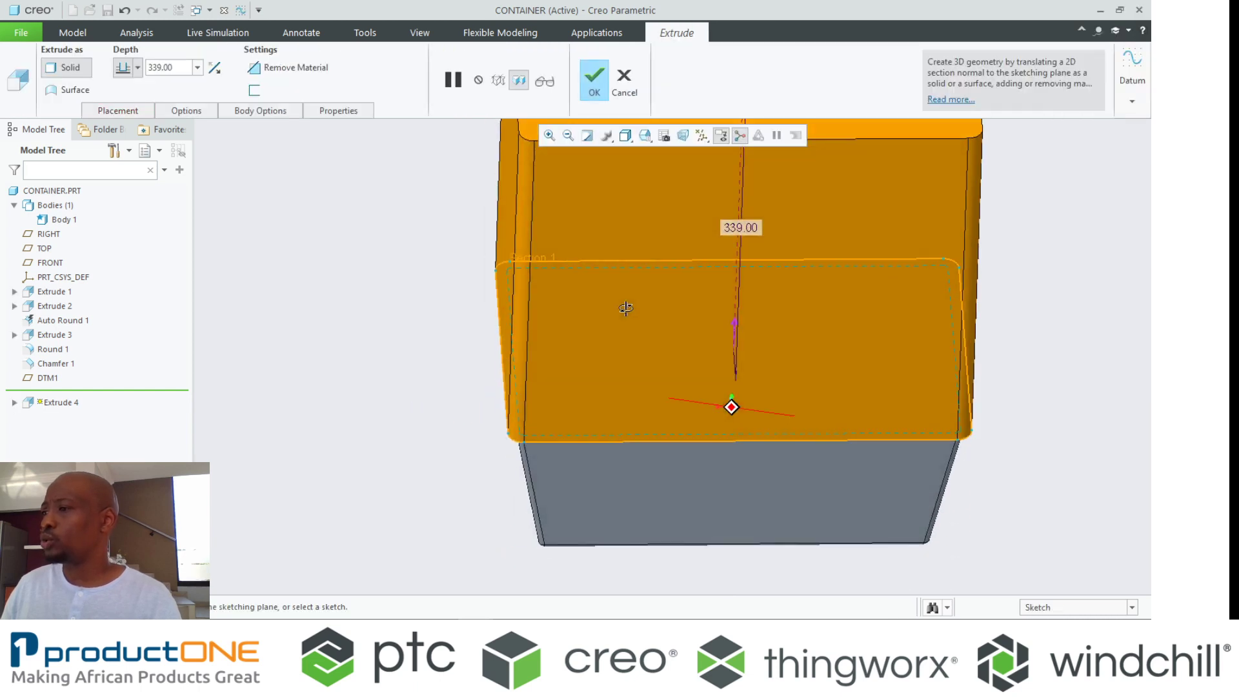
double_click(739, 228)
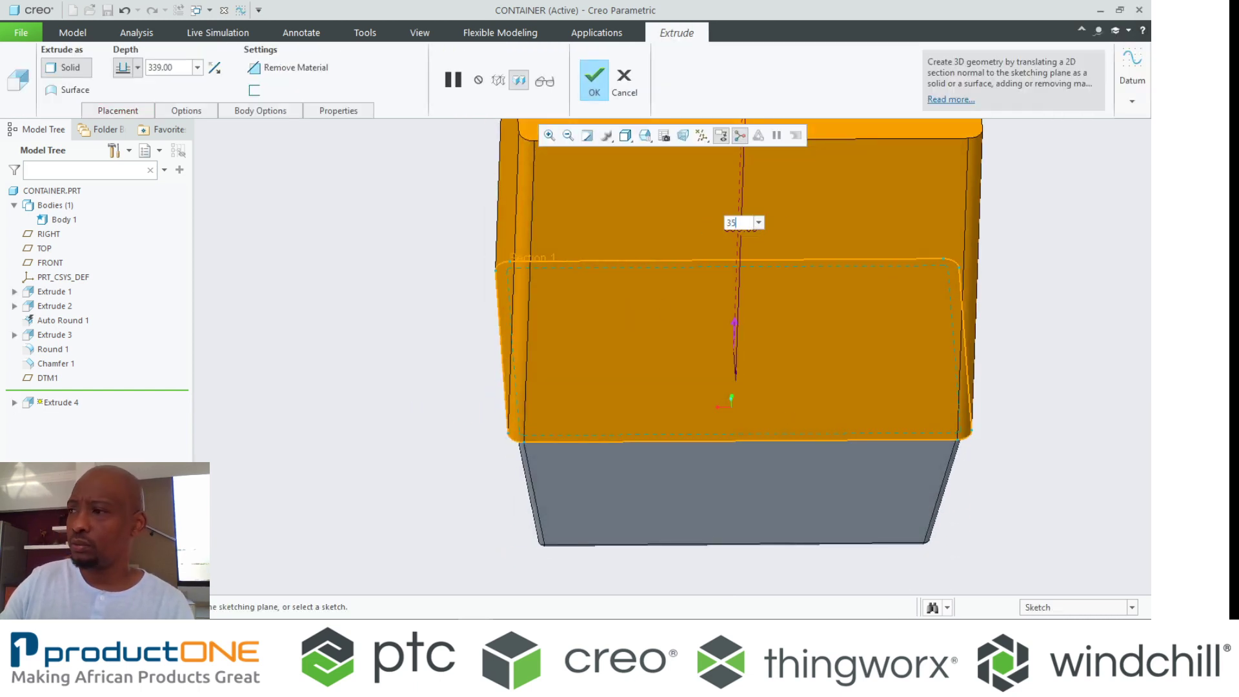
text(35)
key(Return)
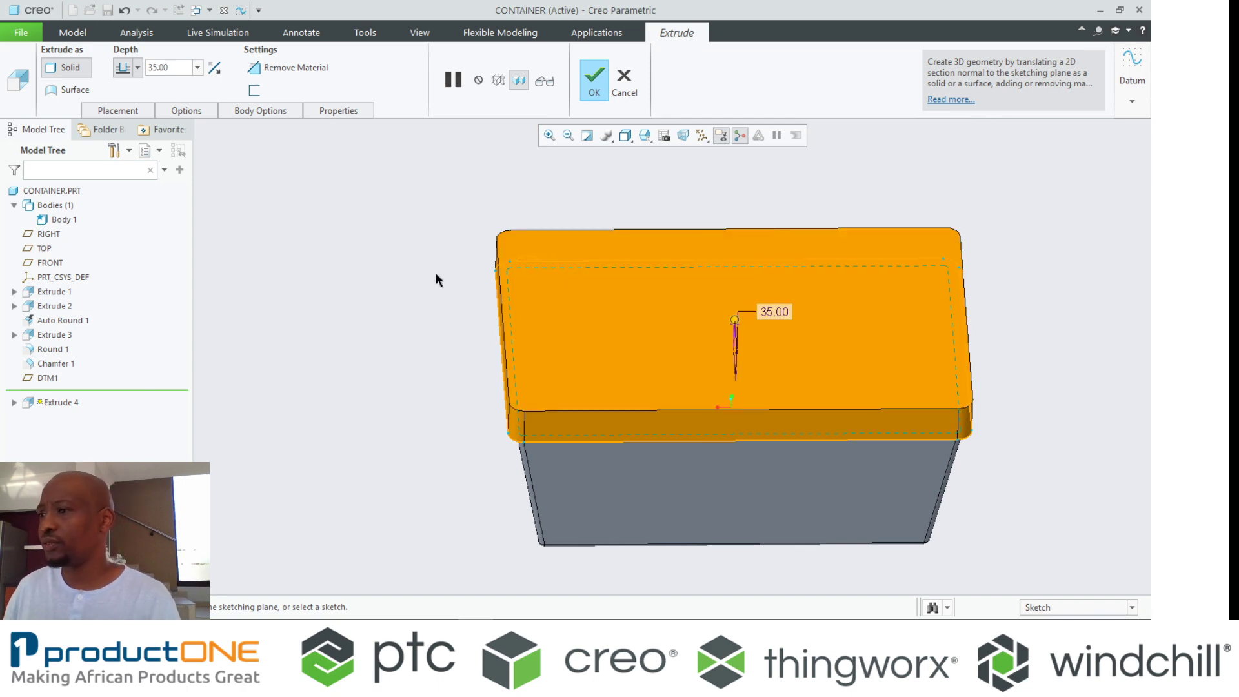
Step: Add a 5-degree taper to the lid extrusion, reverse it so the walls narrow upward, and complete the feature
right_click(436, 280)
click(463, 247)
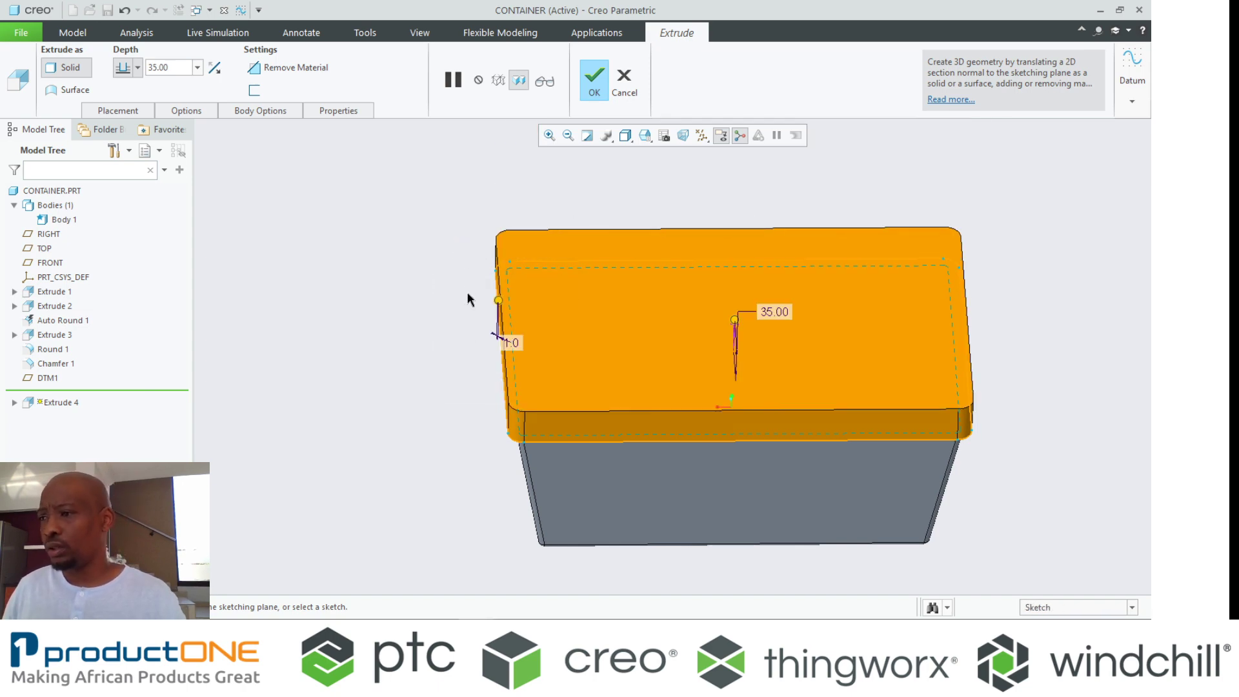
double_click(511, 343)
text(5)
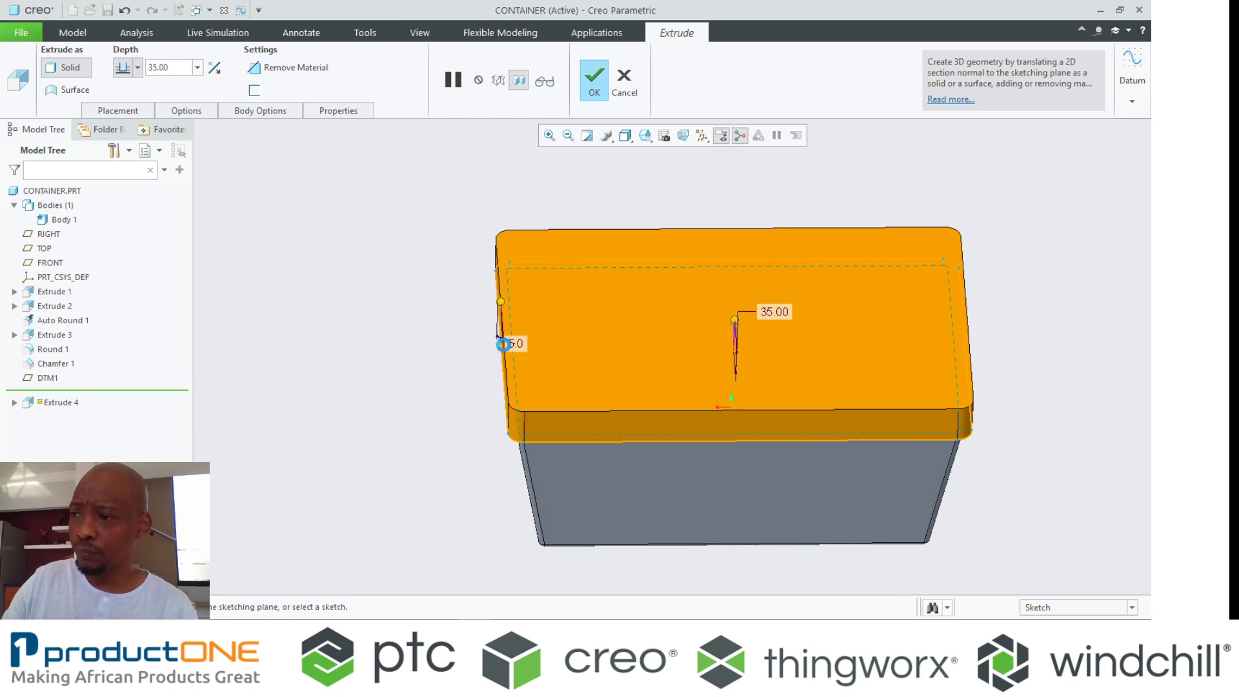
key(Return)
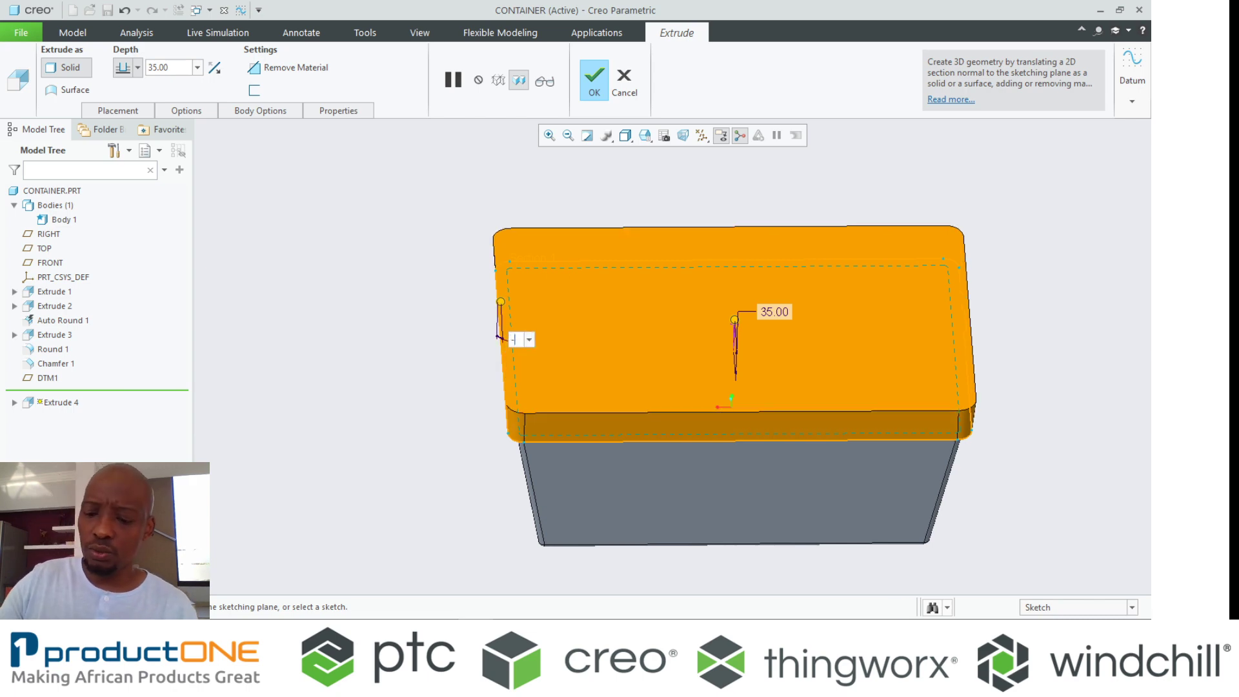
scroll(354, 514, down, 2)
middle_click(357, 510)
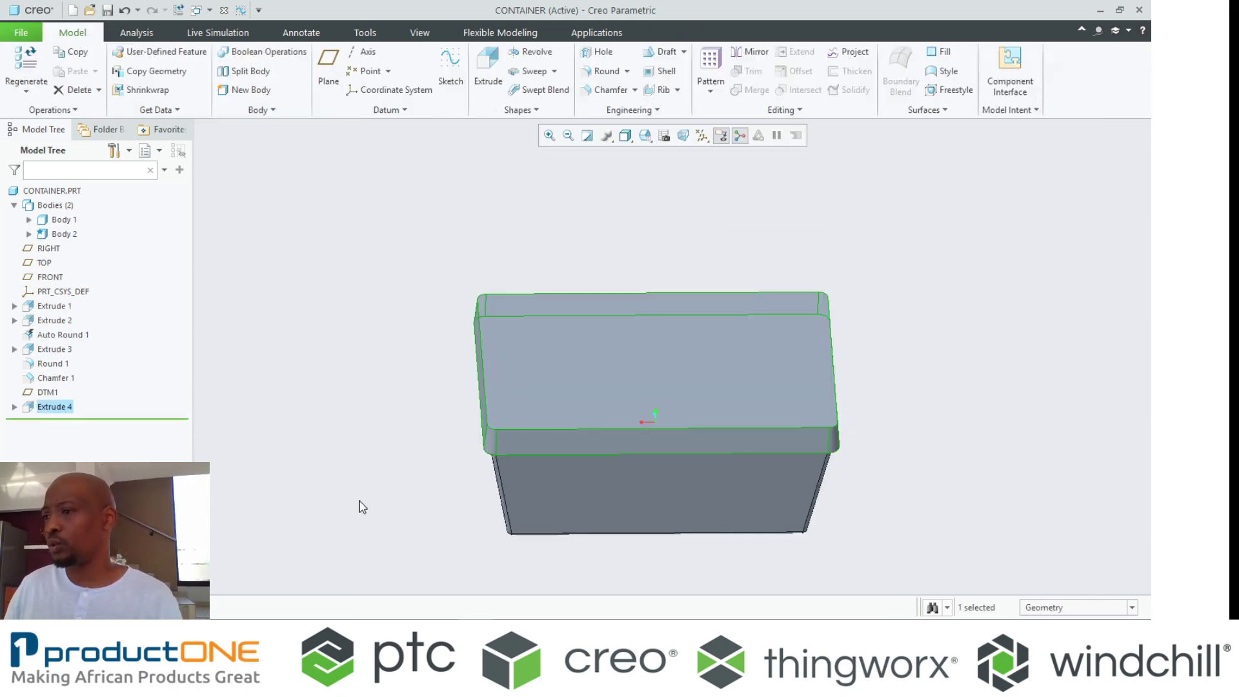
Step: Hide Body 2 to check the container body beneath it, and show it again
mouse_move(528, 436)
middle_down()
mouse_move(523, 381)
mouse_move(526, 413)
middle_up()
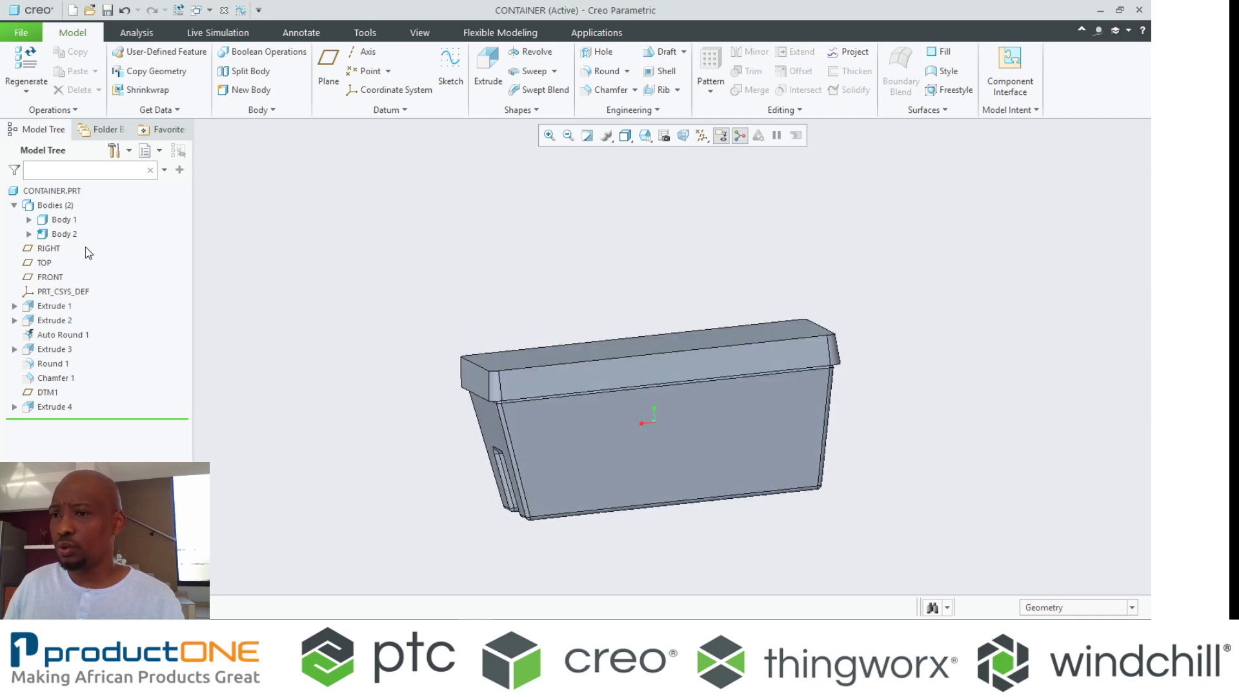
click(64, 235)
right_click(65, 235)
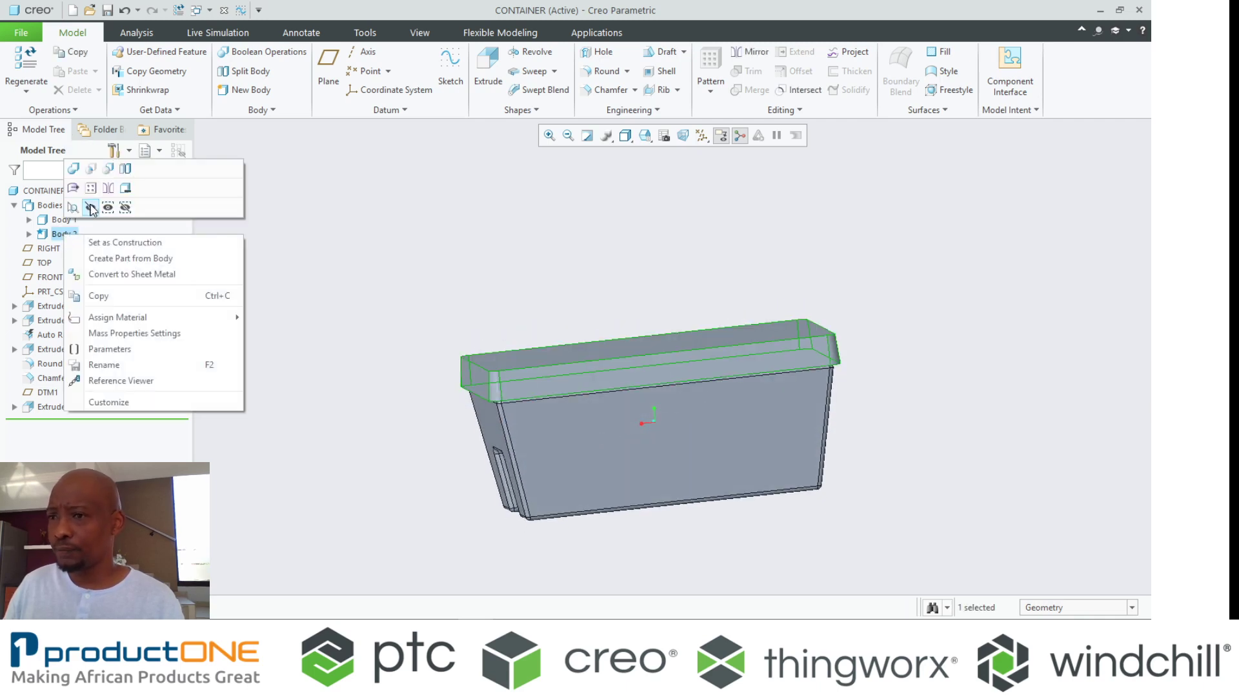
click(90, 207)
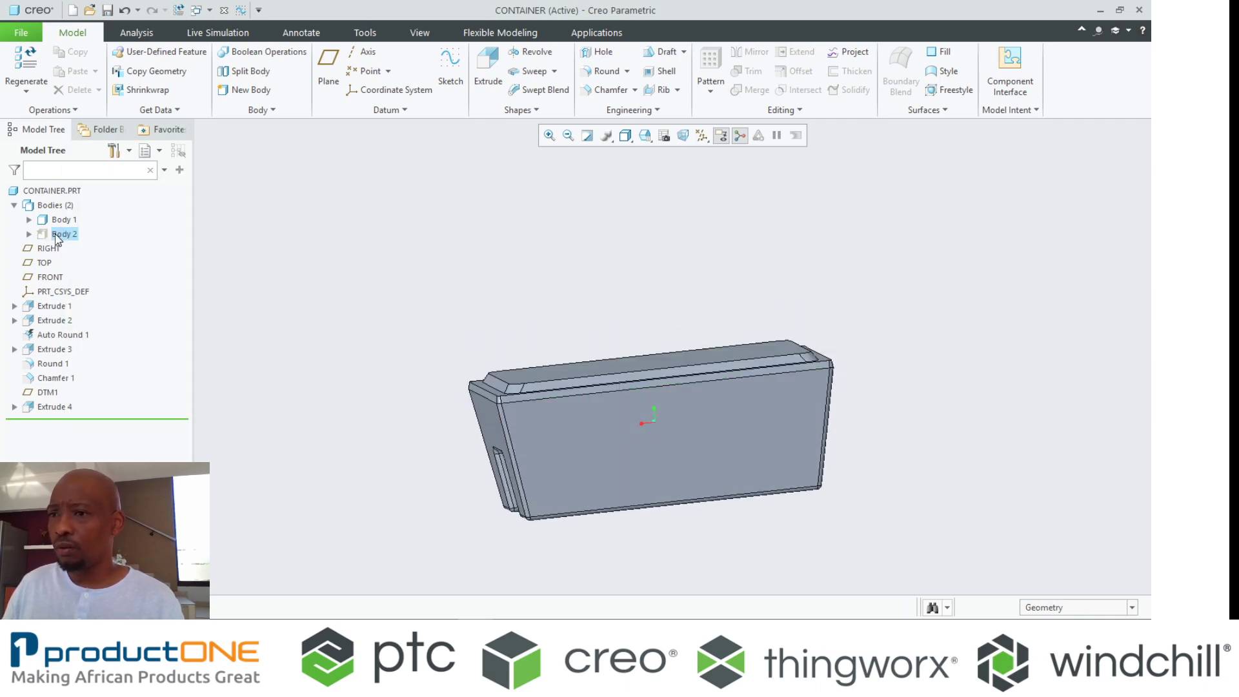
click(55, 234)
click(83, 186)
Step: Hide Body 1 to inspect the underside of the lid body, and show Body 1 again
click(65, 219)
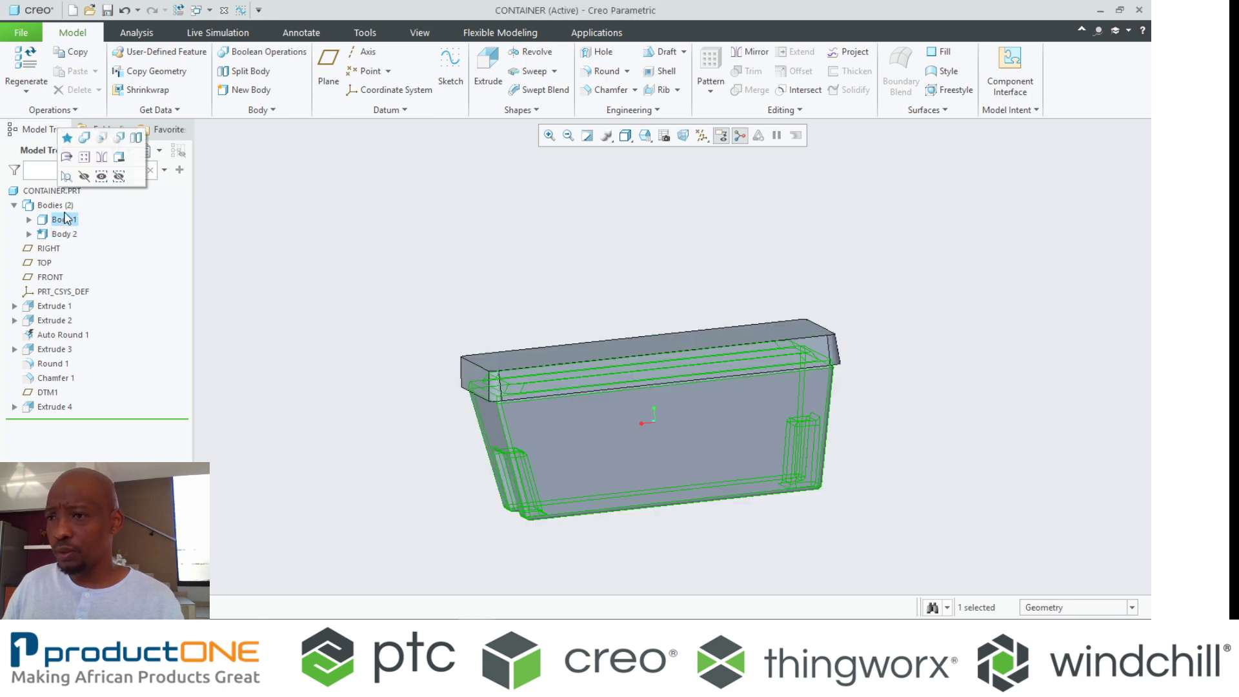
click(84, 176)
middle_drag(429, 260, 420, 174)
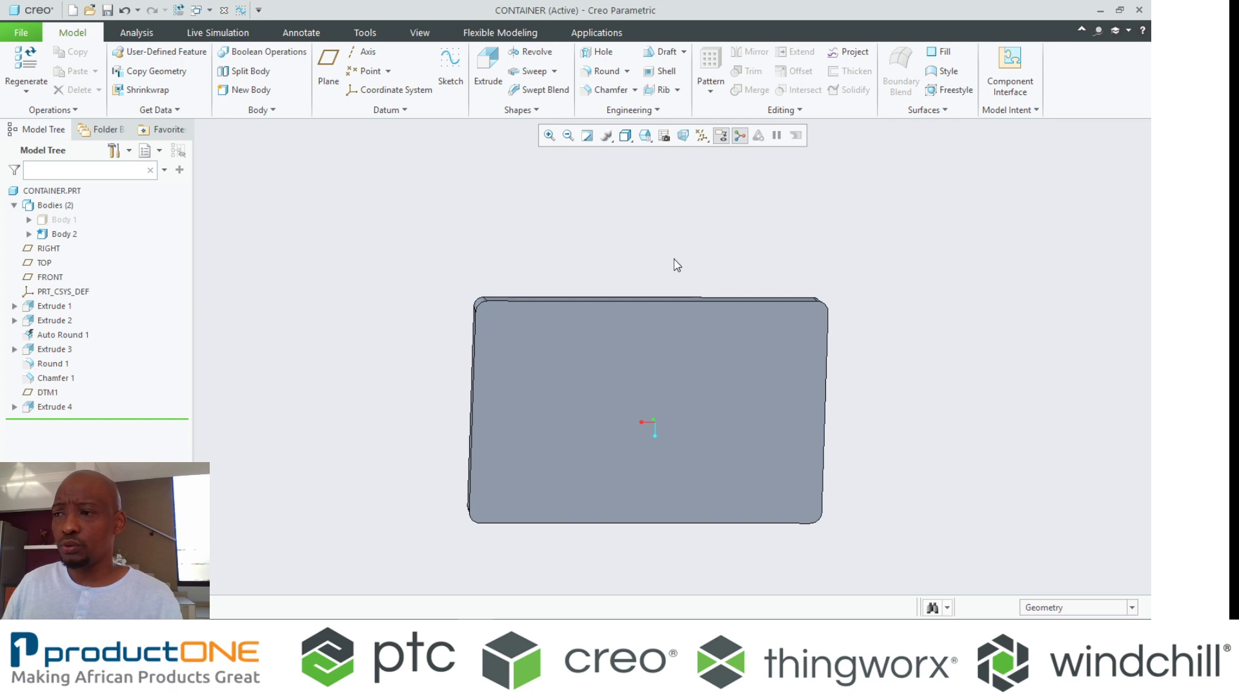
middle_drag(674, 259, 676, 261)
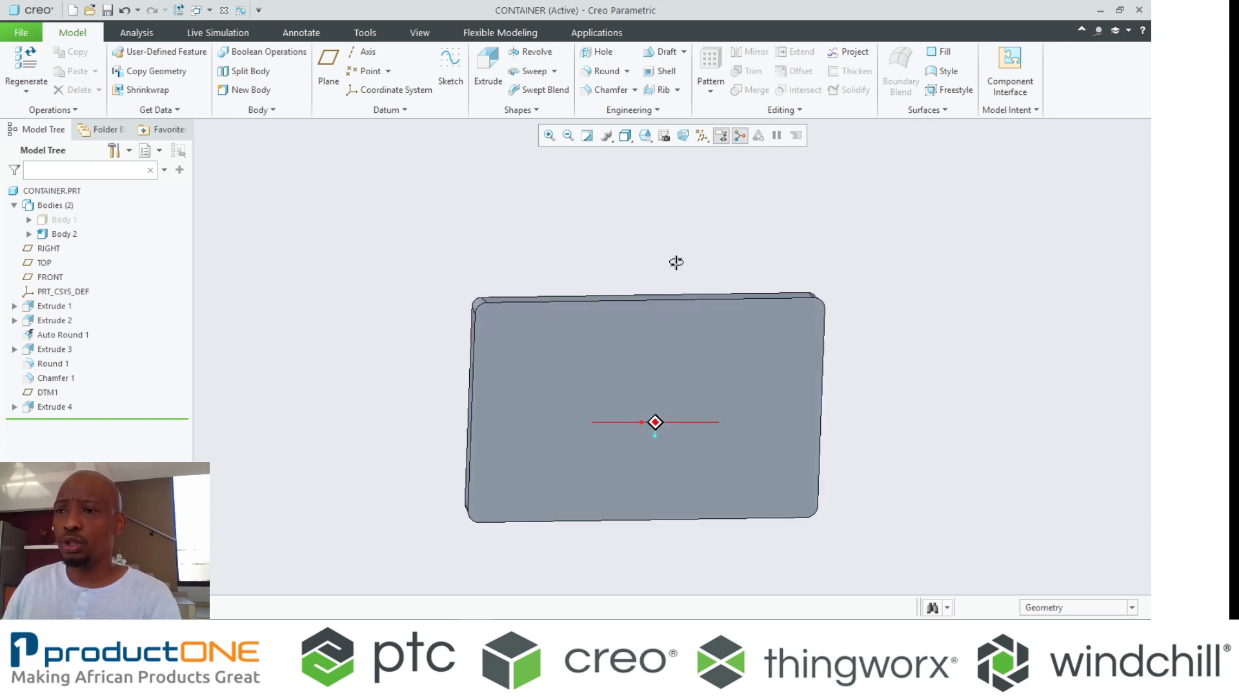
click(71, 219)
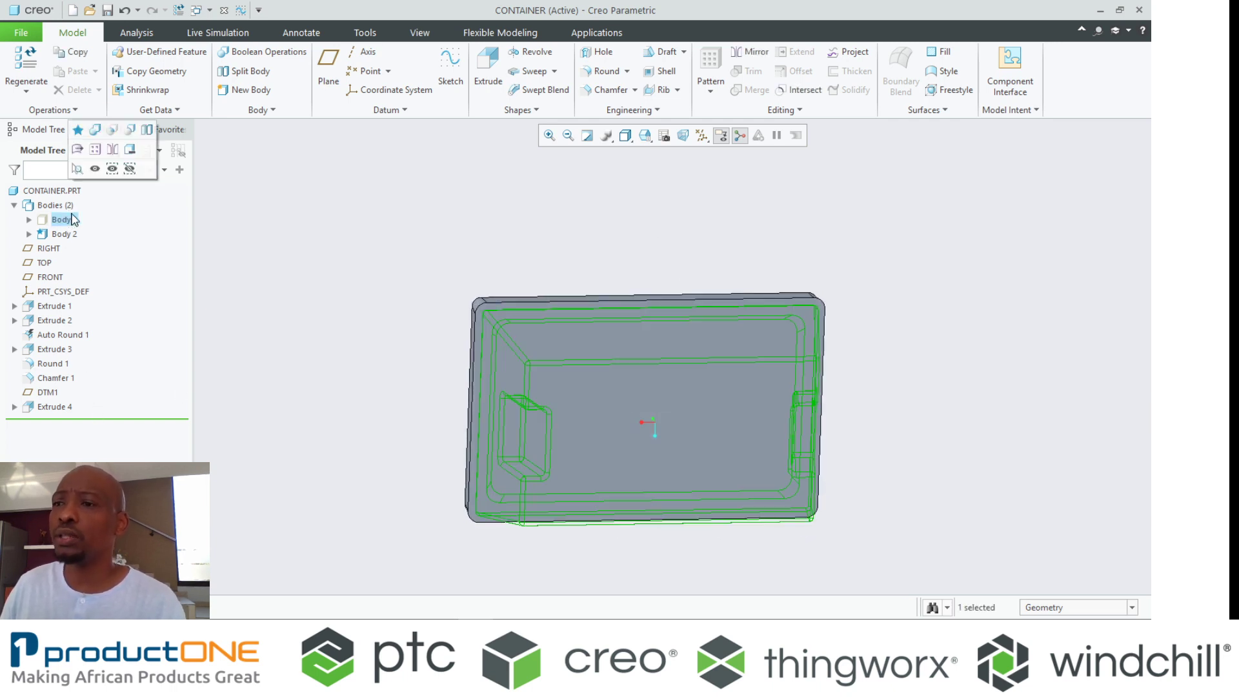
click(96, 166)
Step: Subtract the container body from the lid body with a Boolean operation that keeps the bodies
middle_drag(422, 303, 405, 392)
click(261, 52)
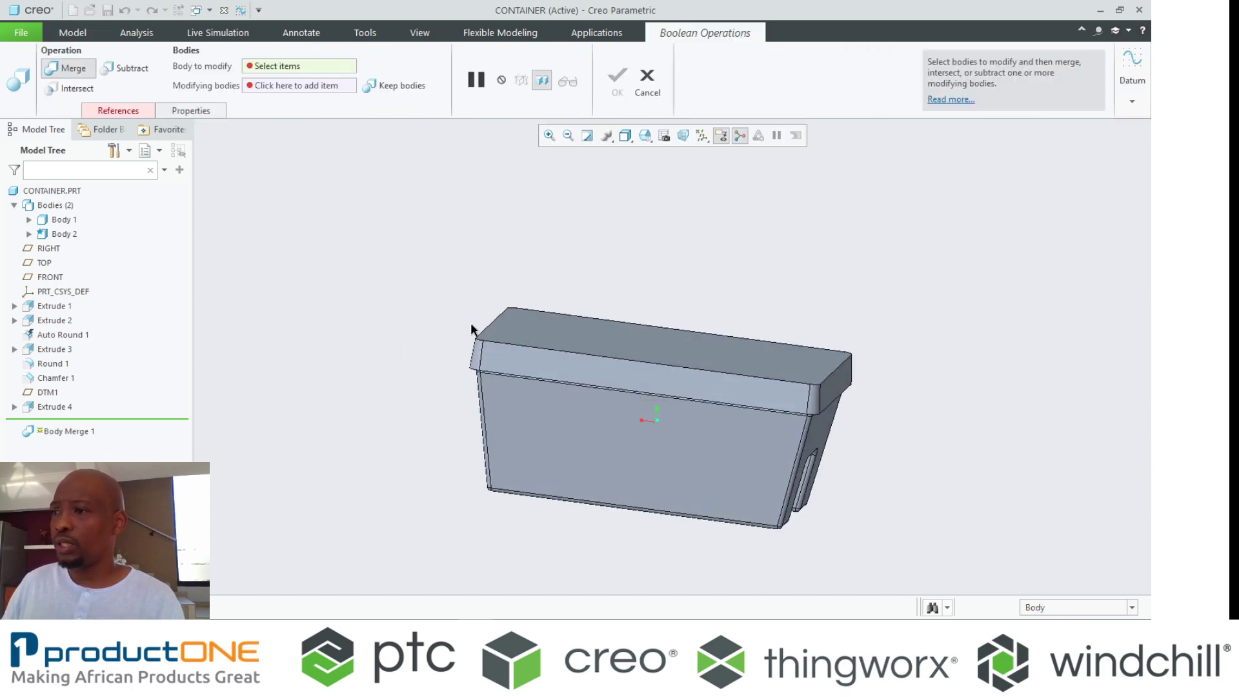
click(501, 342)
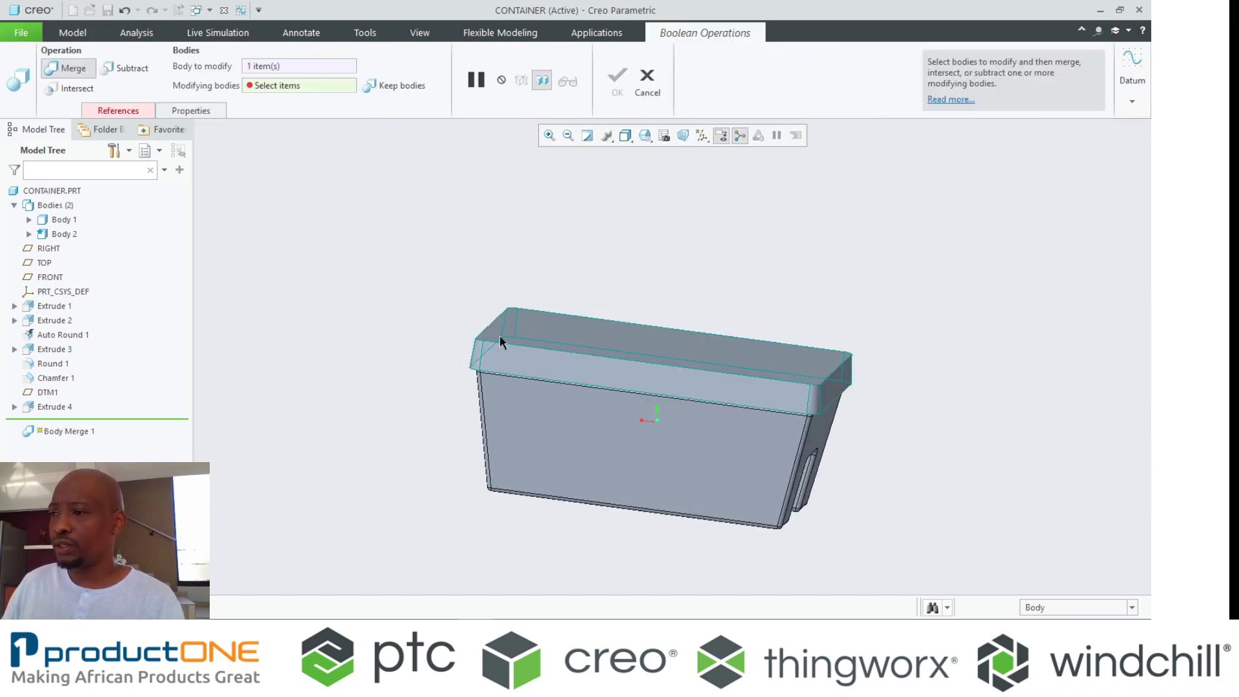
click(517, 413)
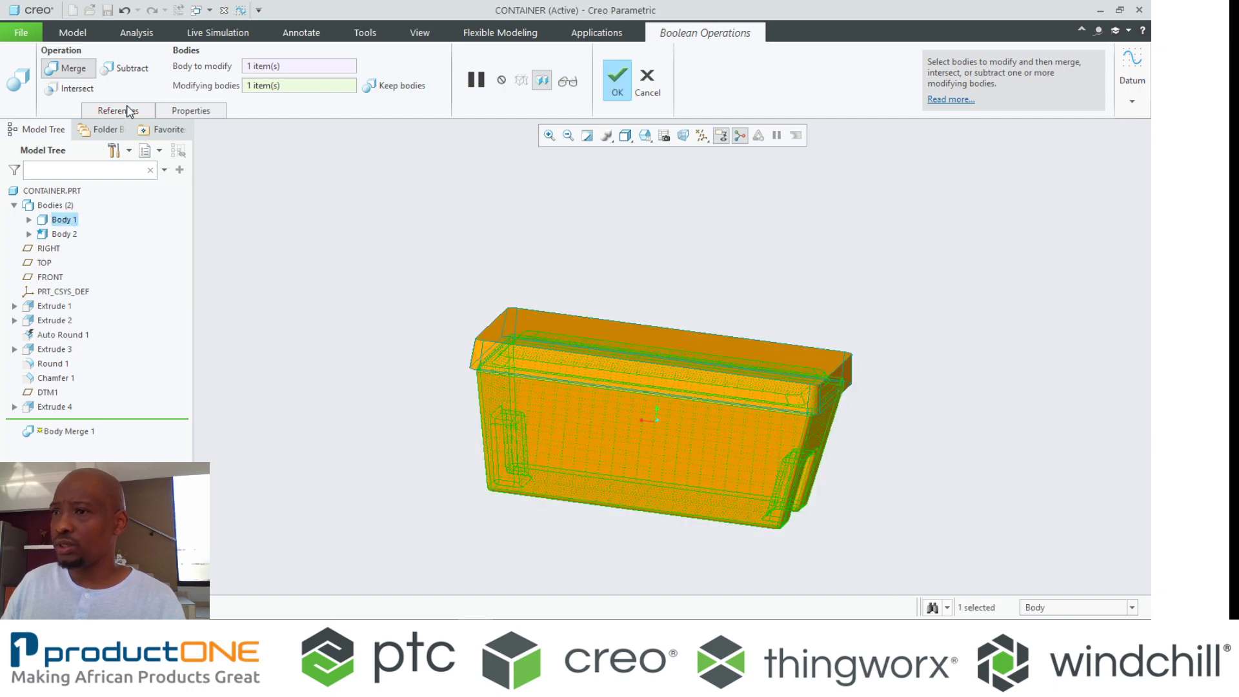
click(124, 71)
click(390, 83)
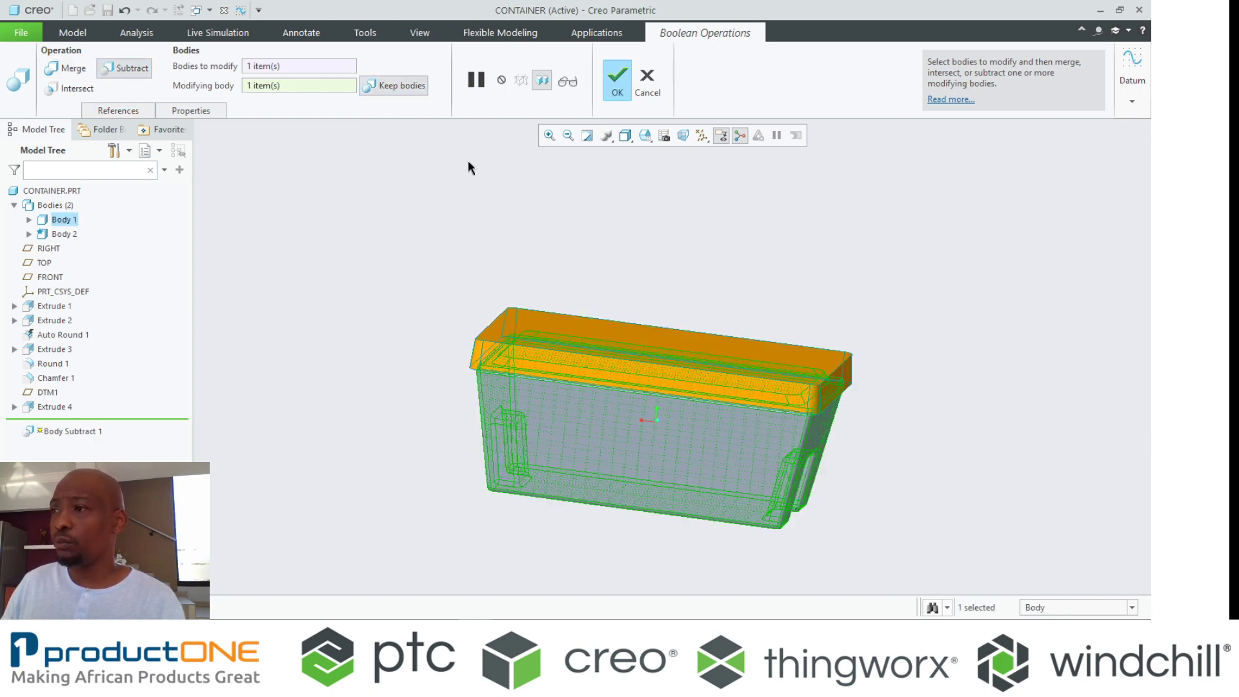
click(617, 82)
Step: Hide Body 1 so that only the lid body is displayed
middle_drag(420, 343, 420, 343)
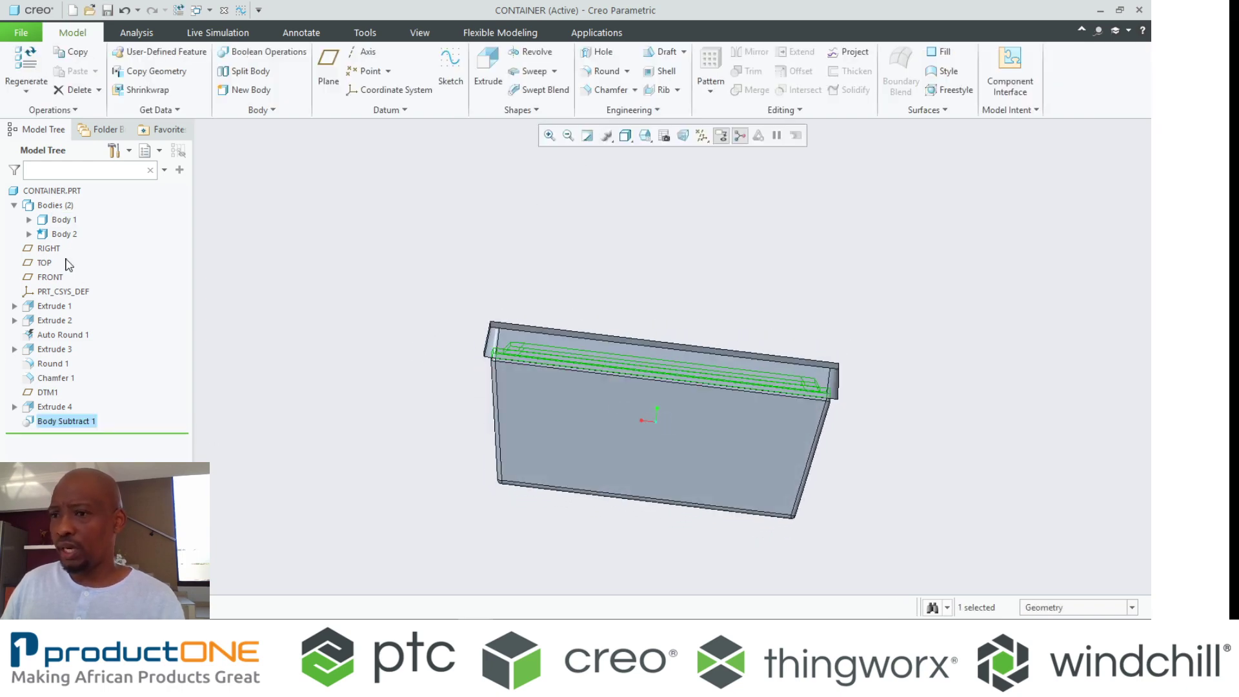
click(65, 220)
click(91, 170)
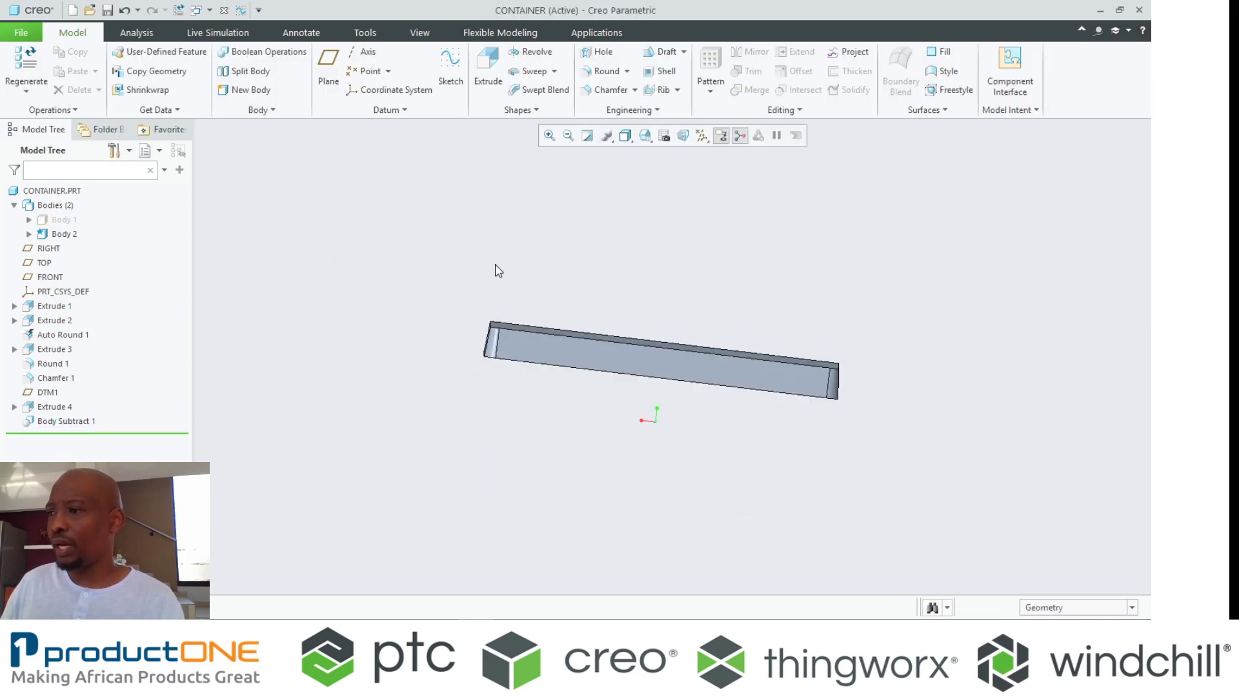
Step: Examine the underside of the lid body and show Body 1 again
middle_drag(497, 269, 548, 291)
scroll(585, 330, down, 4)
scroll(451, 249, up, 3)
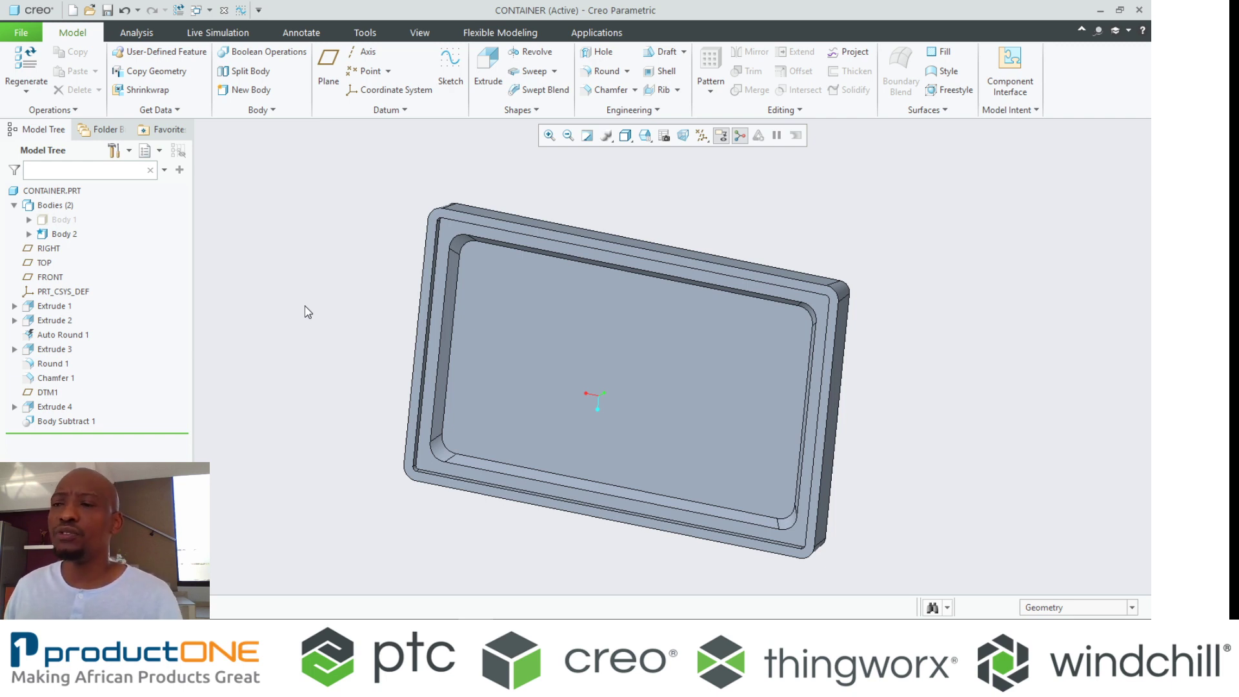
click(64, 221)
click(89, 170)
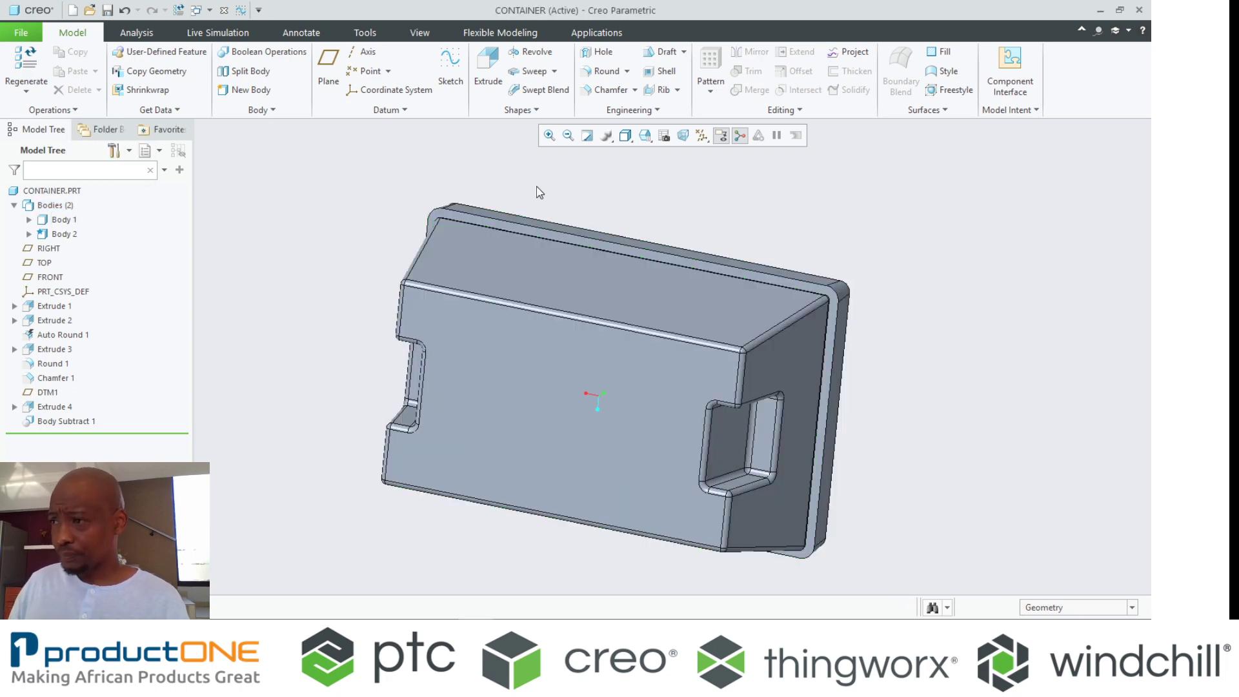
Step: Apply the red appearance from My Appearances to Body 2, the lid
middle_drag(539, 191, 545, 258)
click(420, 33)
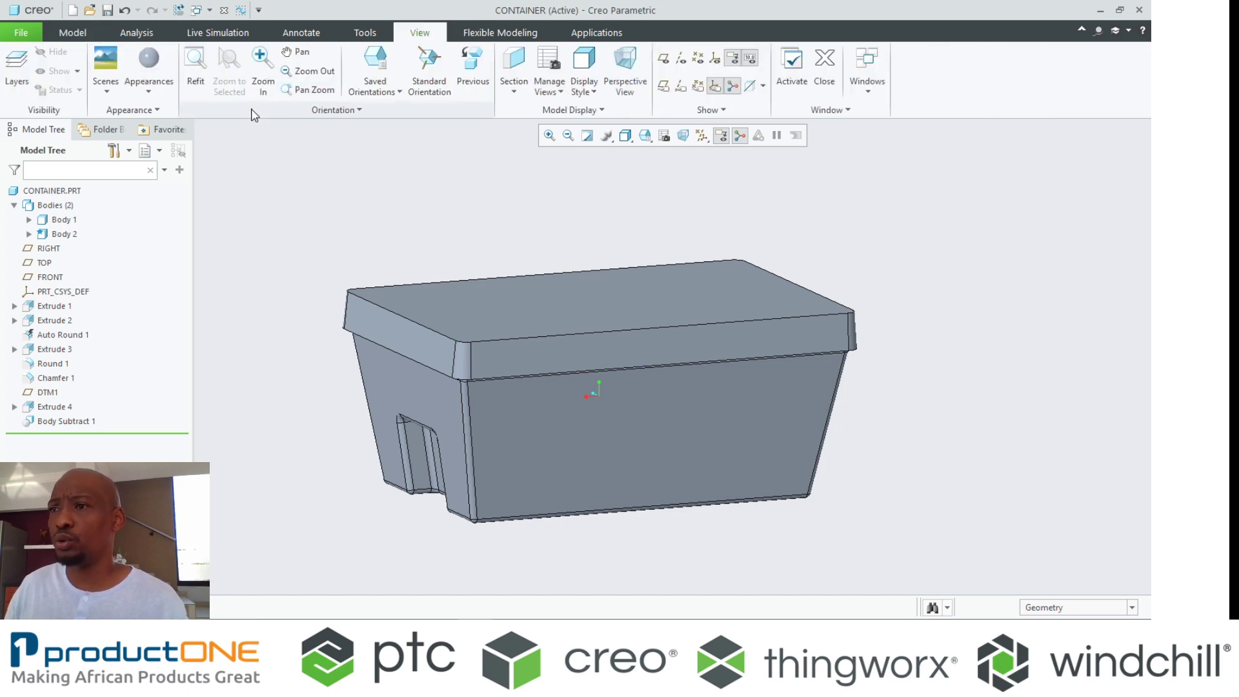
click(149, 91)
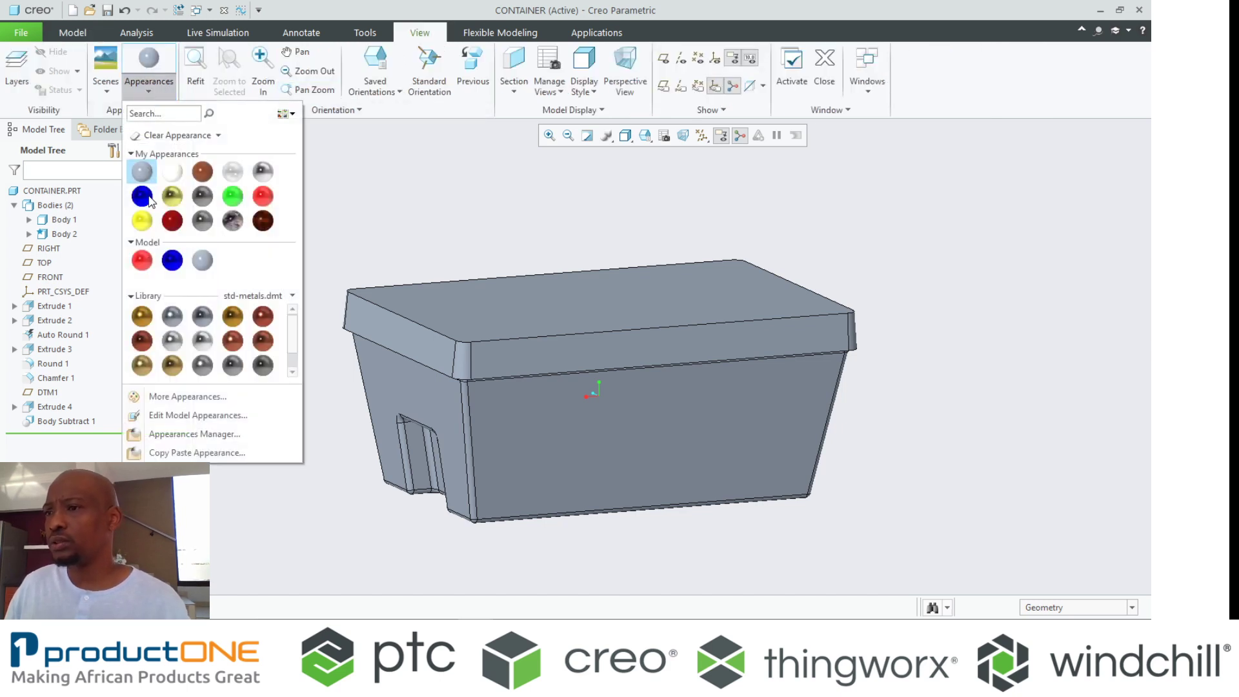
click(263, 195)
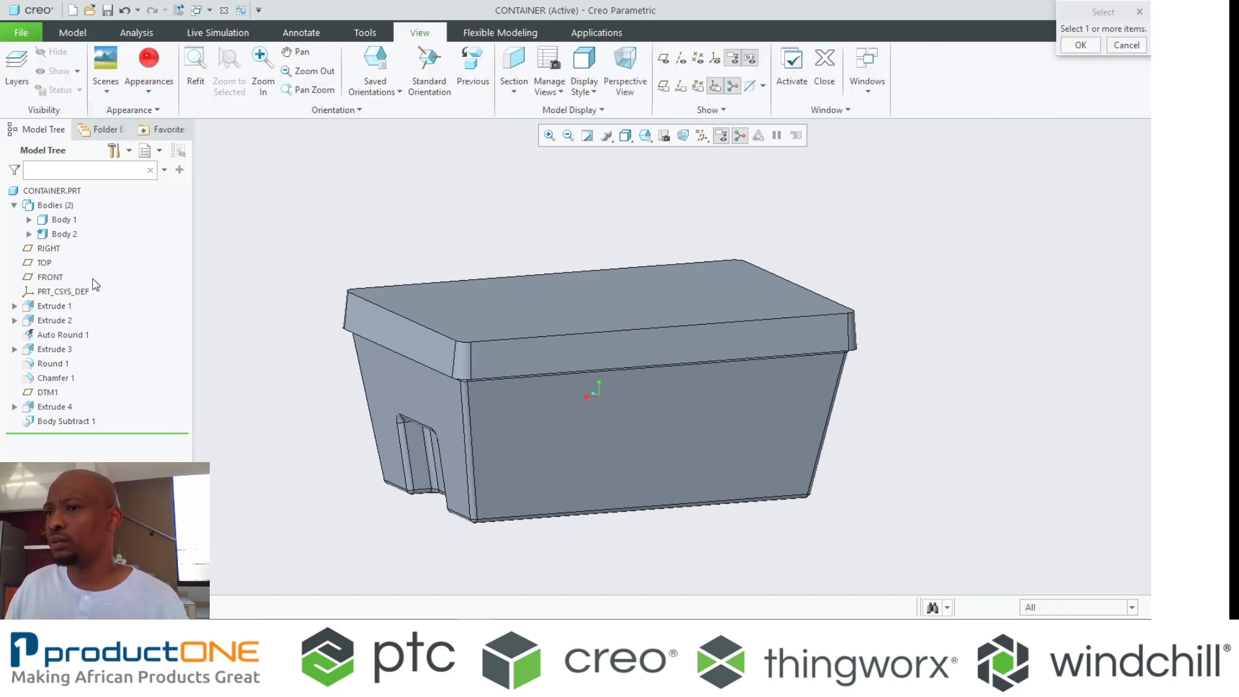
click(65, 234)
middle_click(242, 223)
click(367, 211)
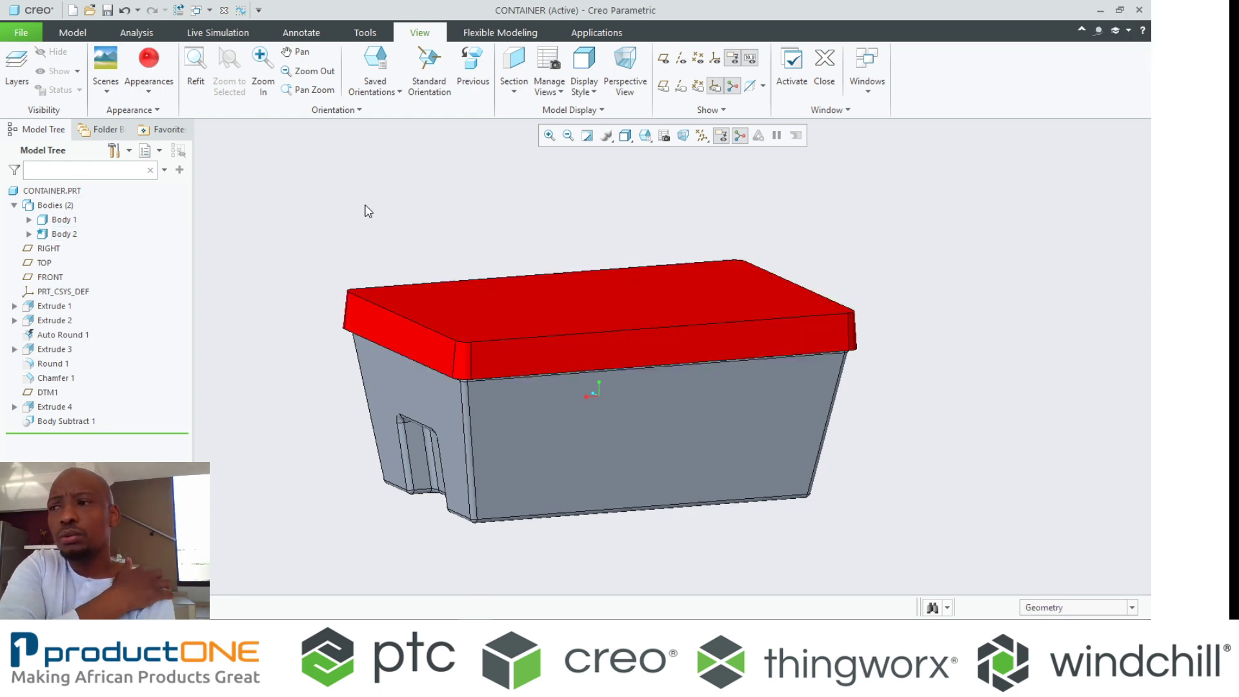
Step: Hide Body 2 and set up a Shell on the container body that removes its raised top face, with thickness 2
click(63, 234)
click(83, 185)
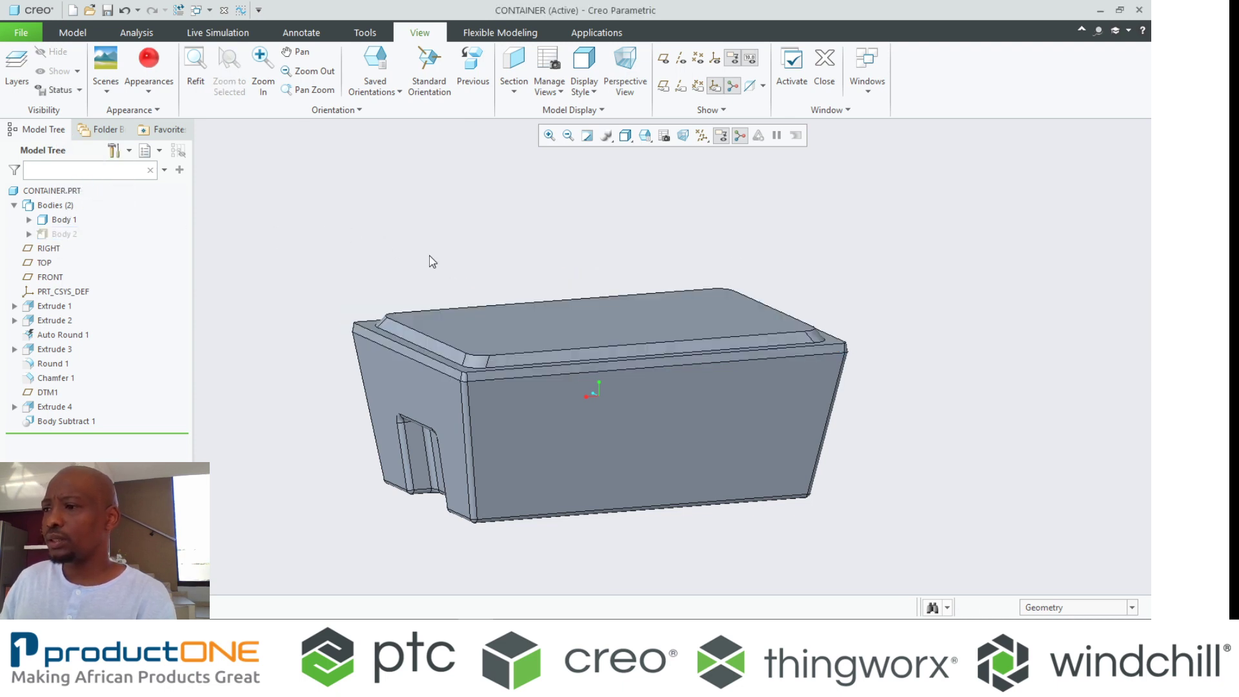
middle_drag(428, 262, 423, 257)
click(543, 305)
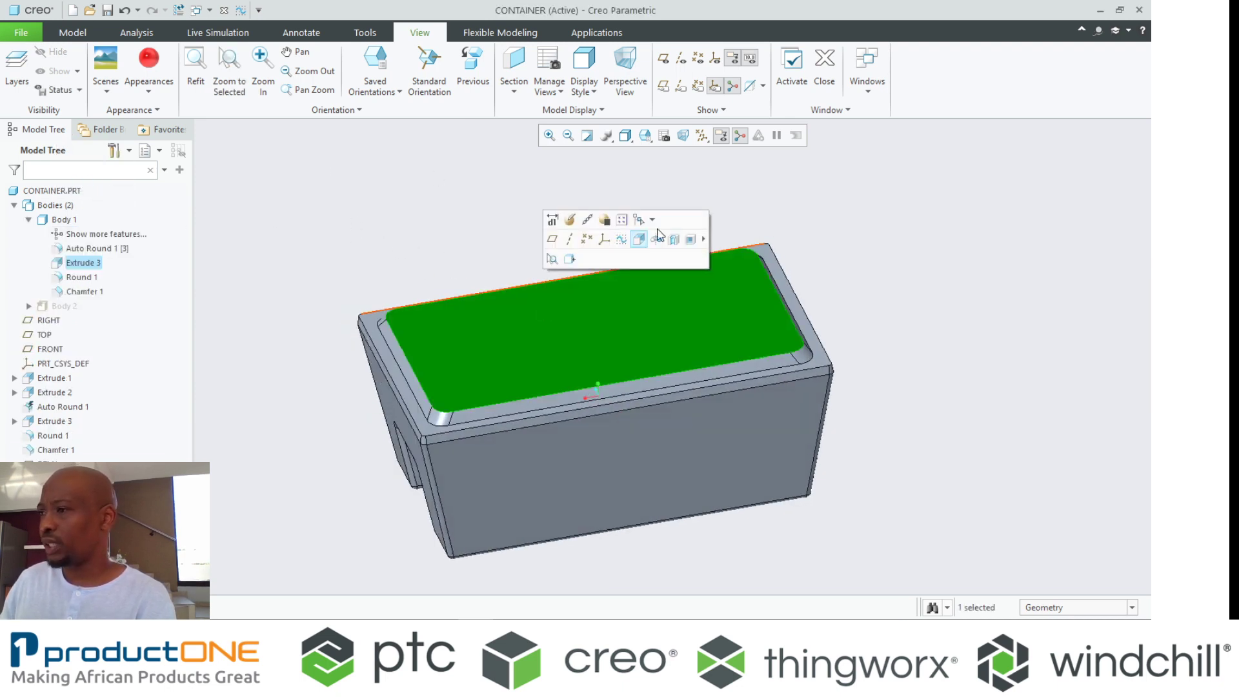
click(686, 240)
scroll(525, 386, down, 3)
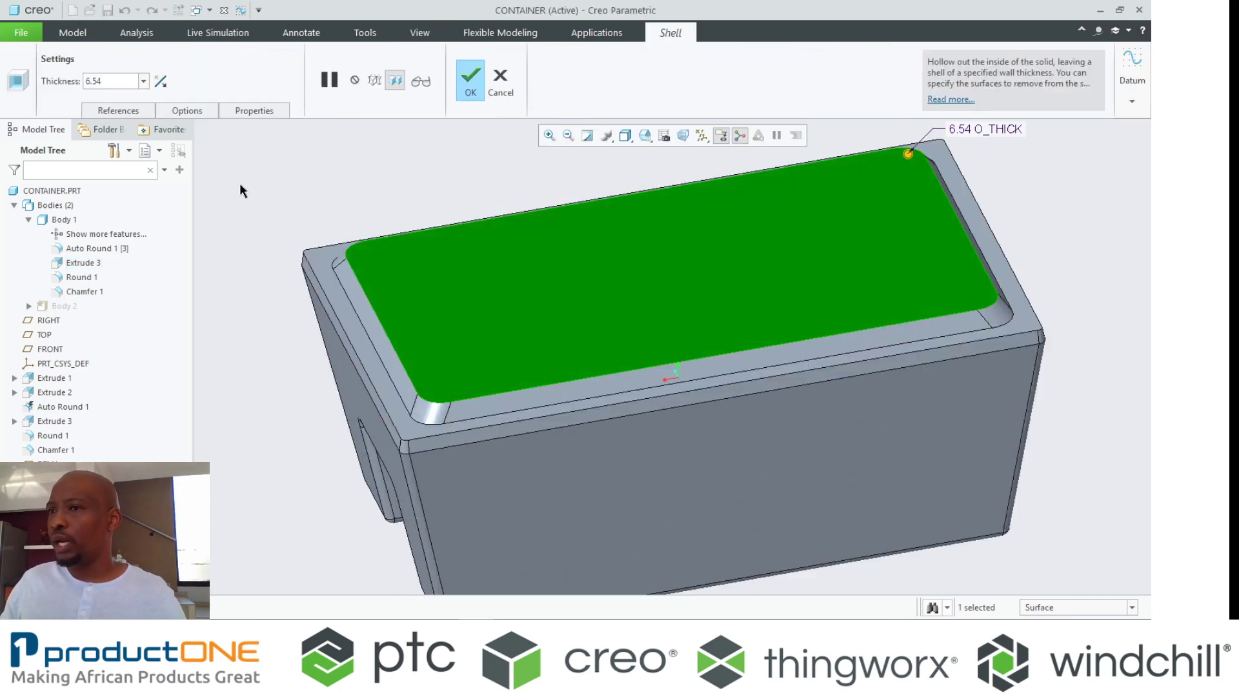
text(2)
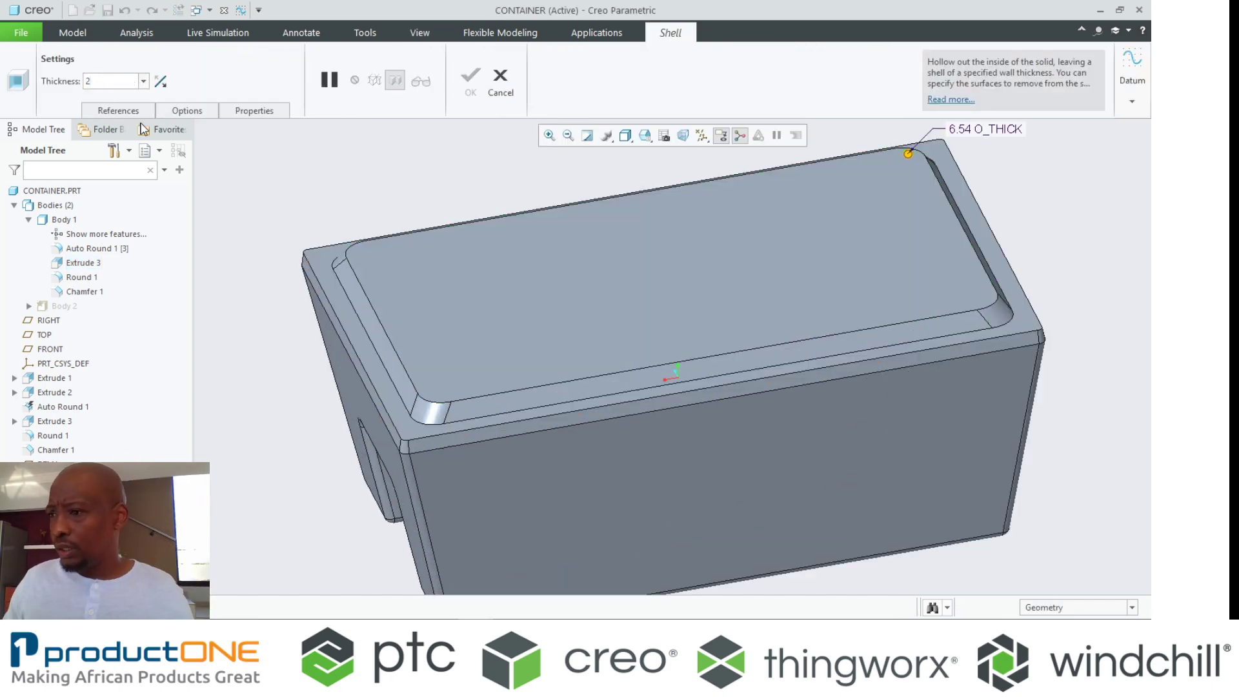
click(457, 288)
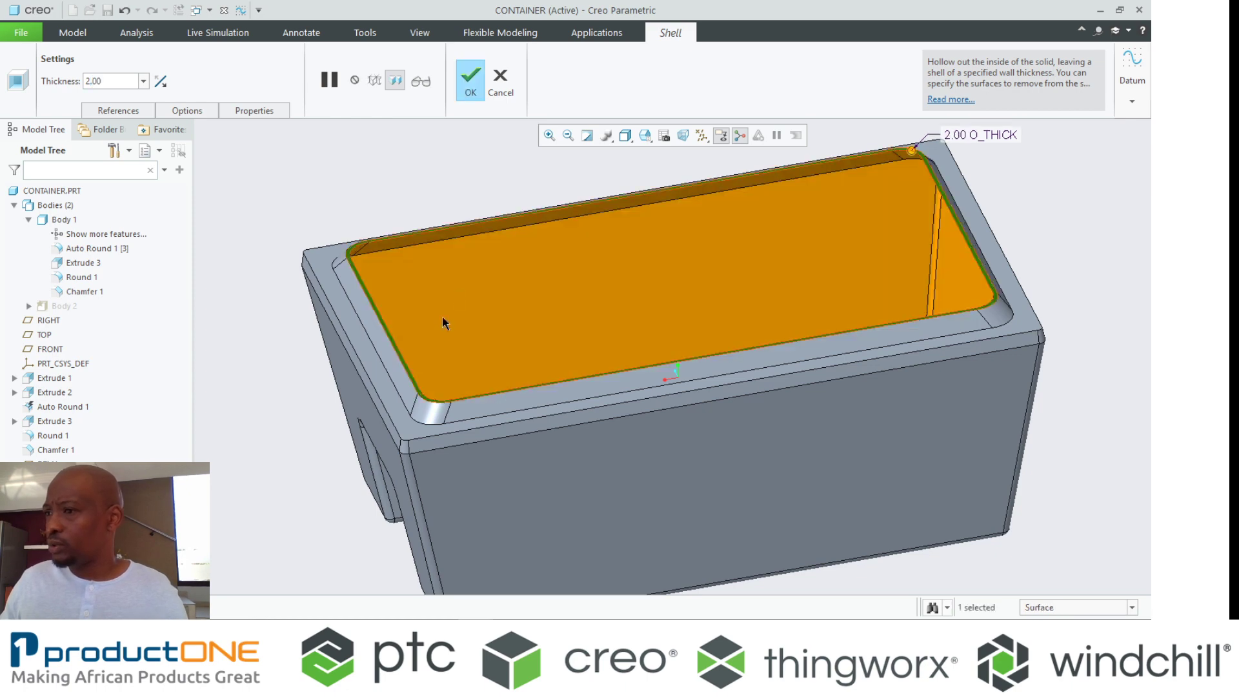
Step: Add the surfaces around the container's rim, including the raised step's sides and corners, to the removed surfaces and complete the shell
ctrl+click(386, 345)
ctrl+click(370, 354)
ctrl+click(442, 405)
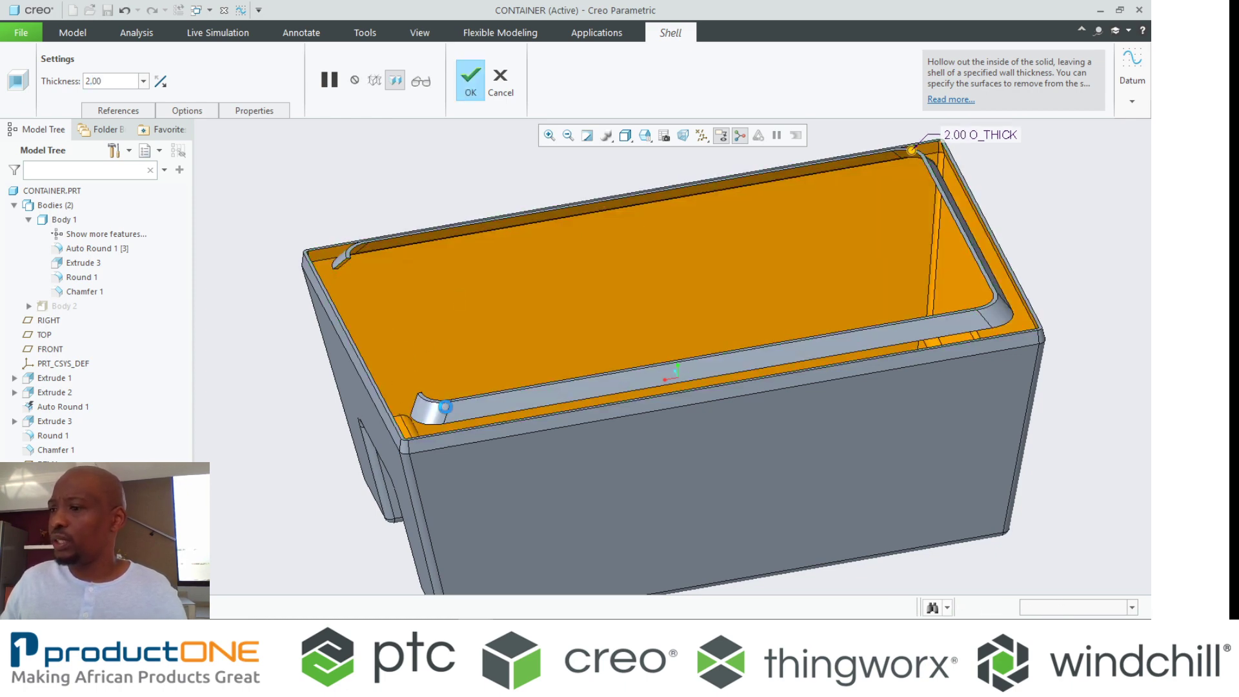
ctrl+click(471, 405)
middle_drag(1053, 221, 705, 385)
ctrl+click(798, 465)
ctrl+click(832, 419)
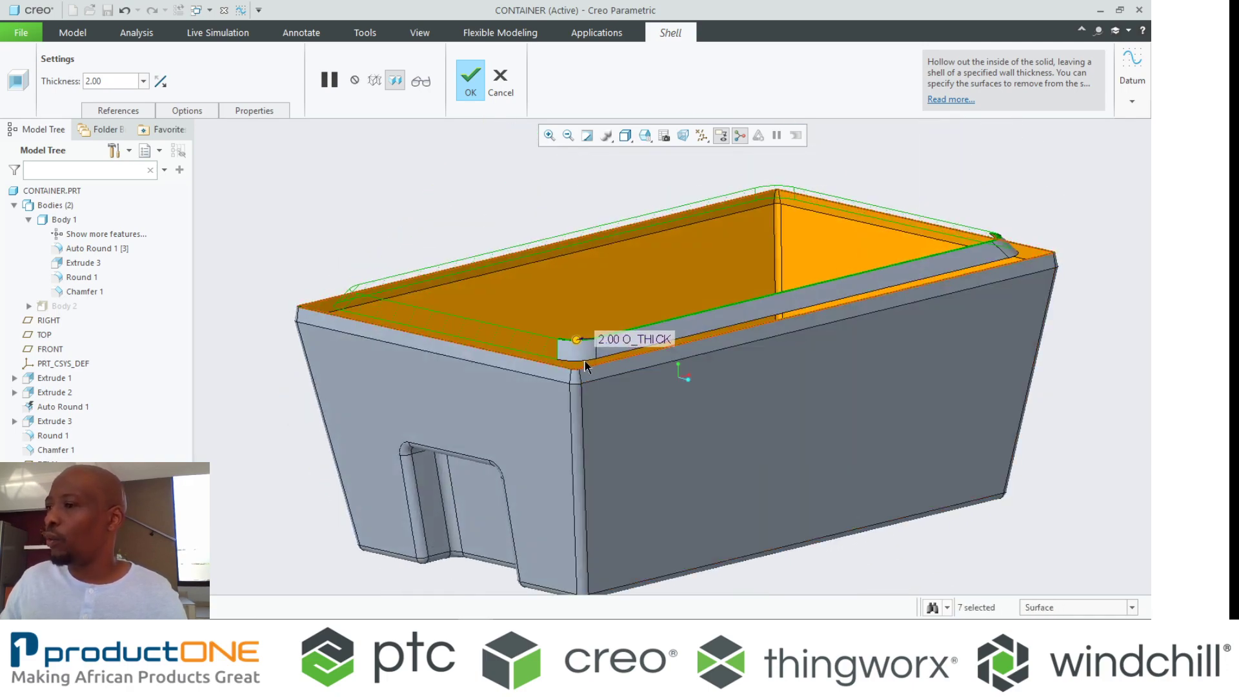
ctrl+click(753, 312)
ctrl+click(747, 320)
middle_drag(747, 319, 733, 353)
ctrl+click(733, 352)
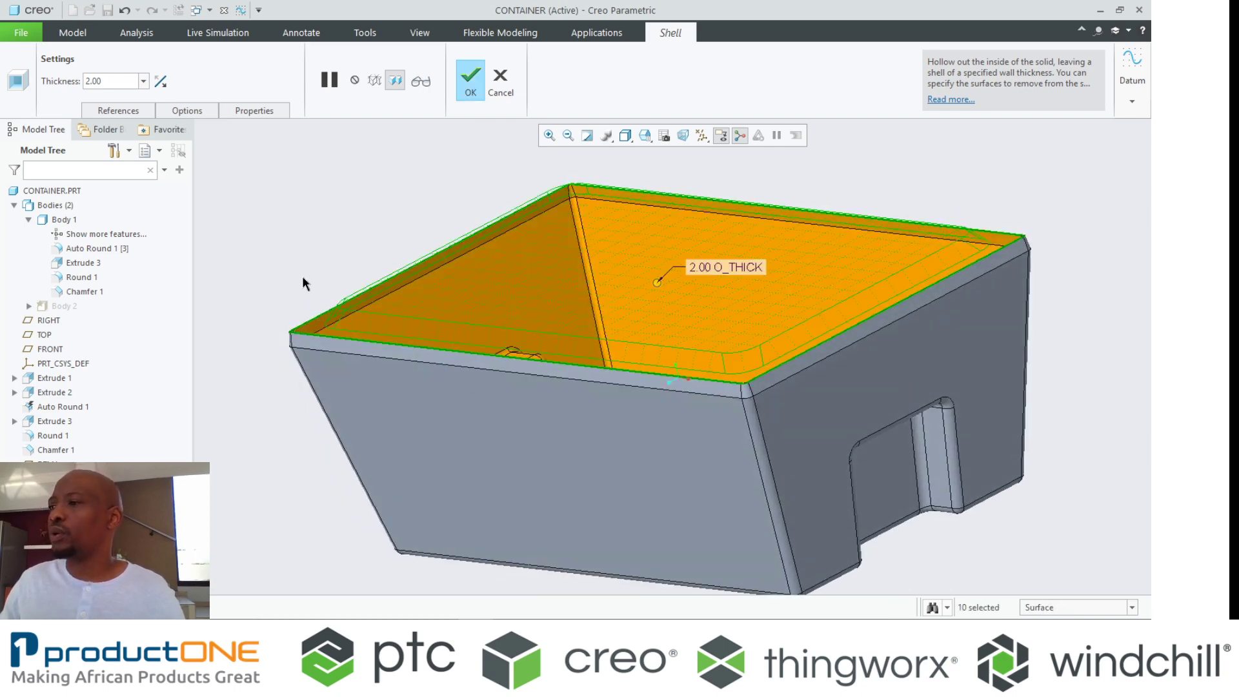
middle_click(319, 227)
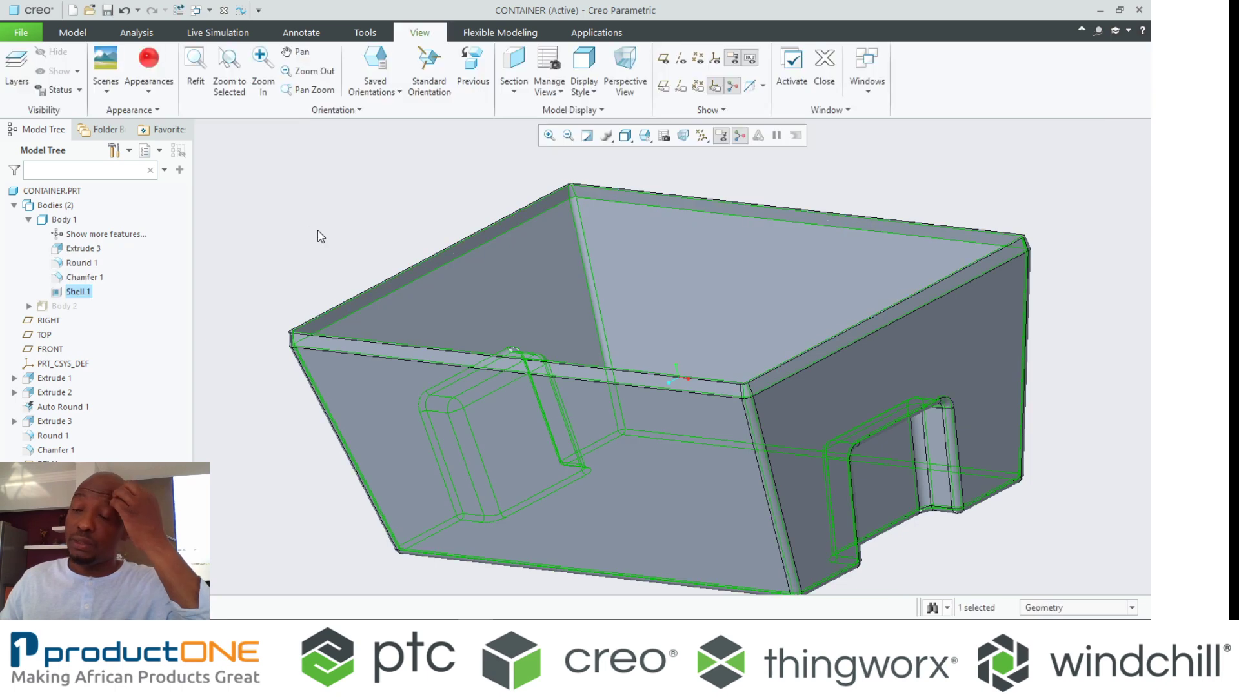
Step: Show Body 2 again and set up a Shell on the lid that removes its top face and one end face, with thickness 2
click(67, 307)
click(95, 248)
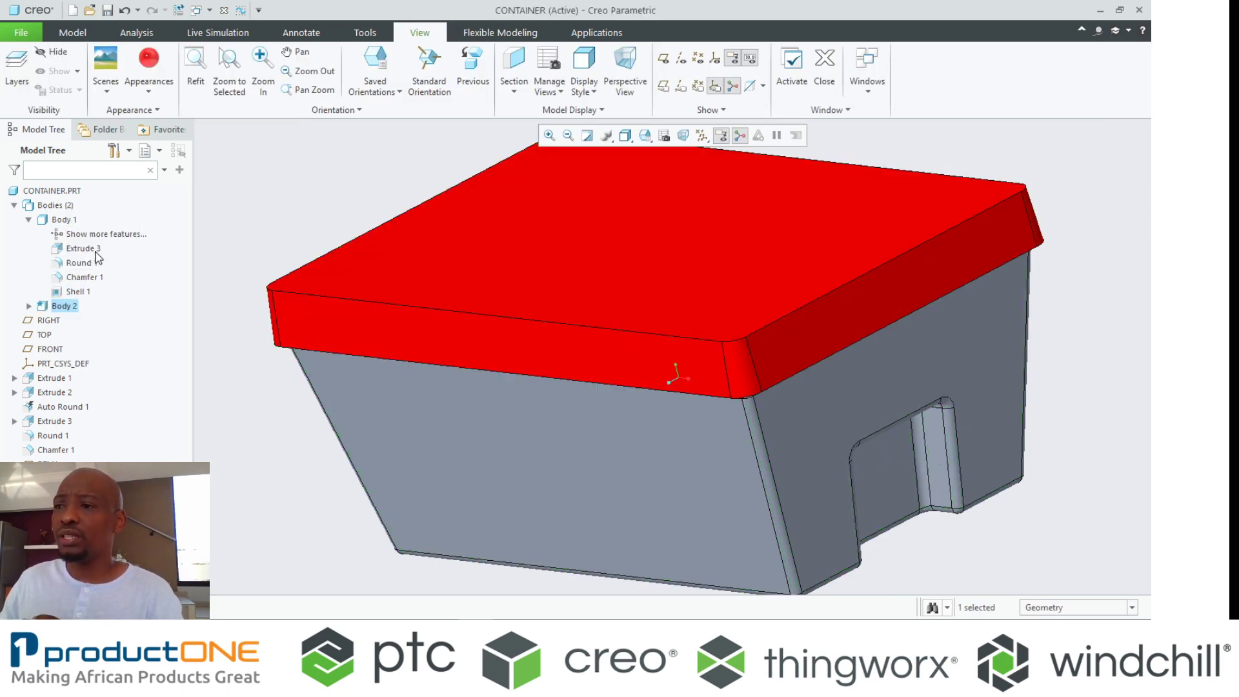
middle_drag(416, 322, 489, 235)
middle_drag(471, 297, 496, 292)
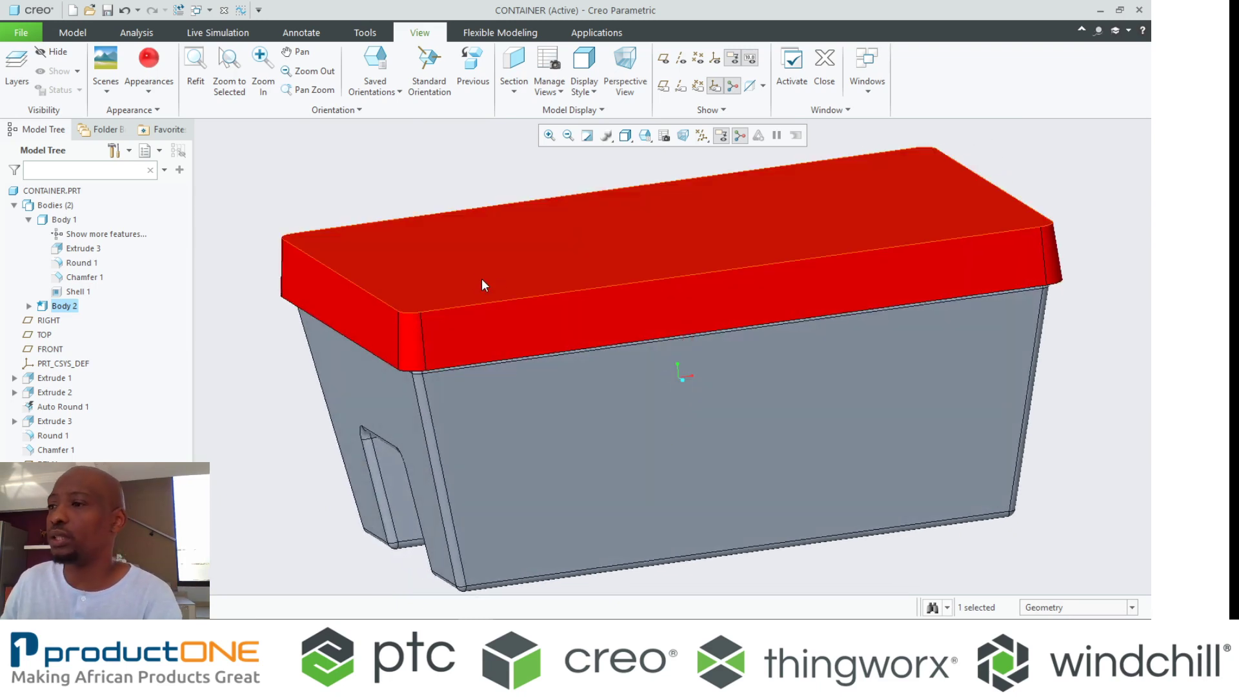
click(480, 270)
click(455, 201)
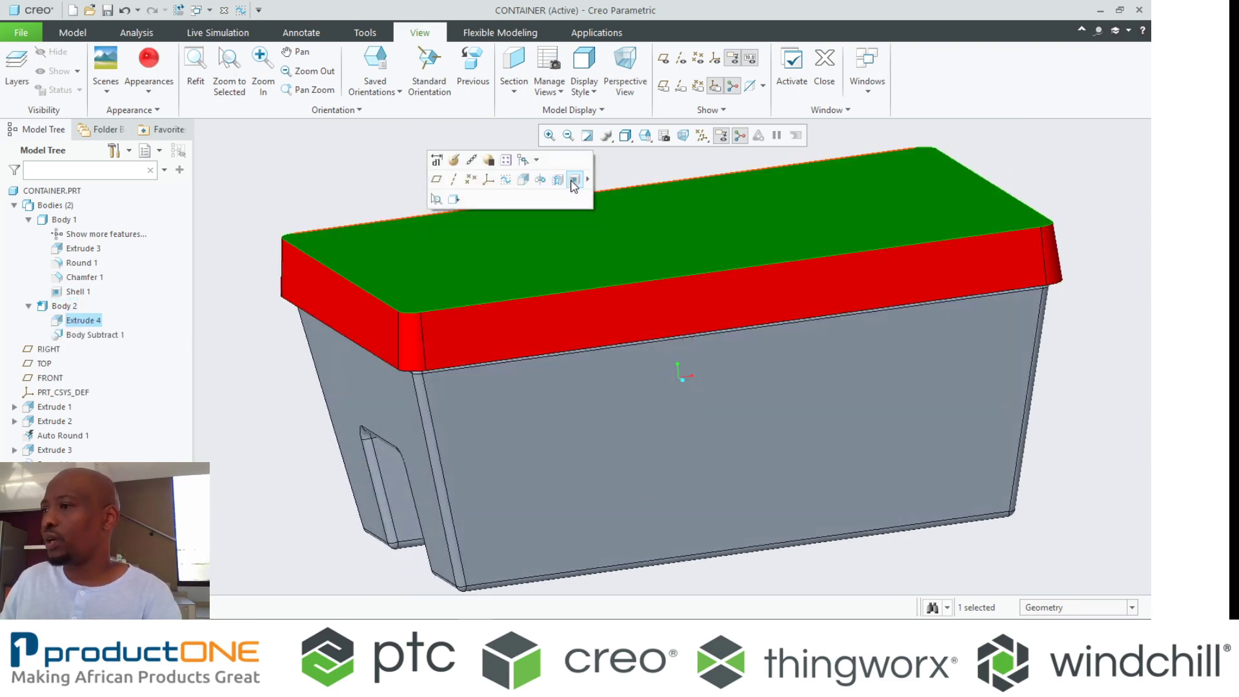
middle_drag(563, 230, 452, 349)
ctrl+click(381, 335)
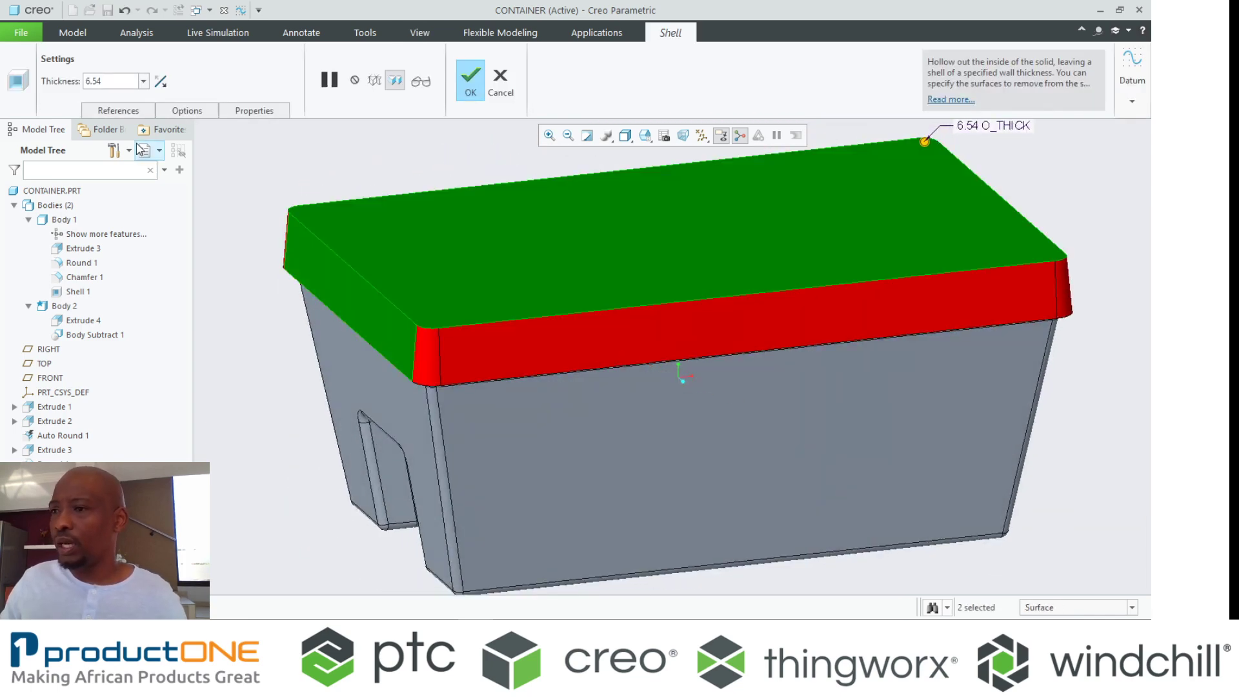
double_click(114, 80)
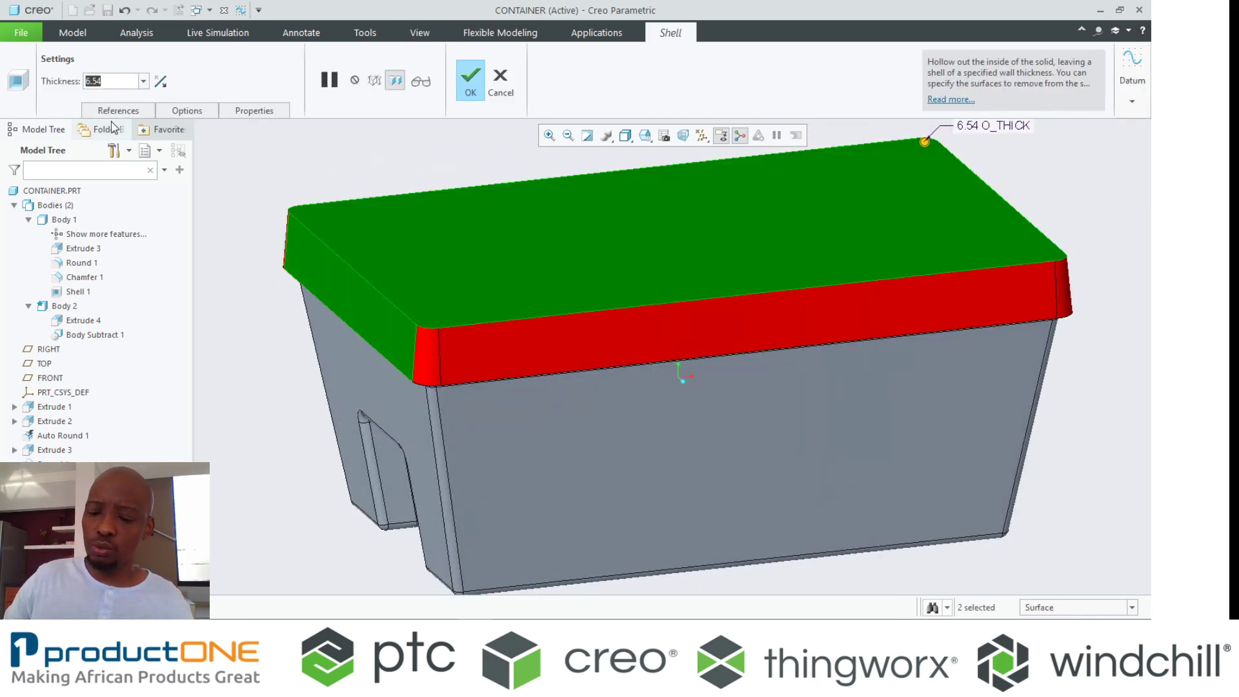
text(2)
key(Return)
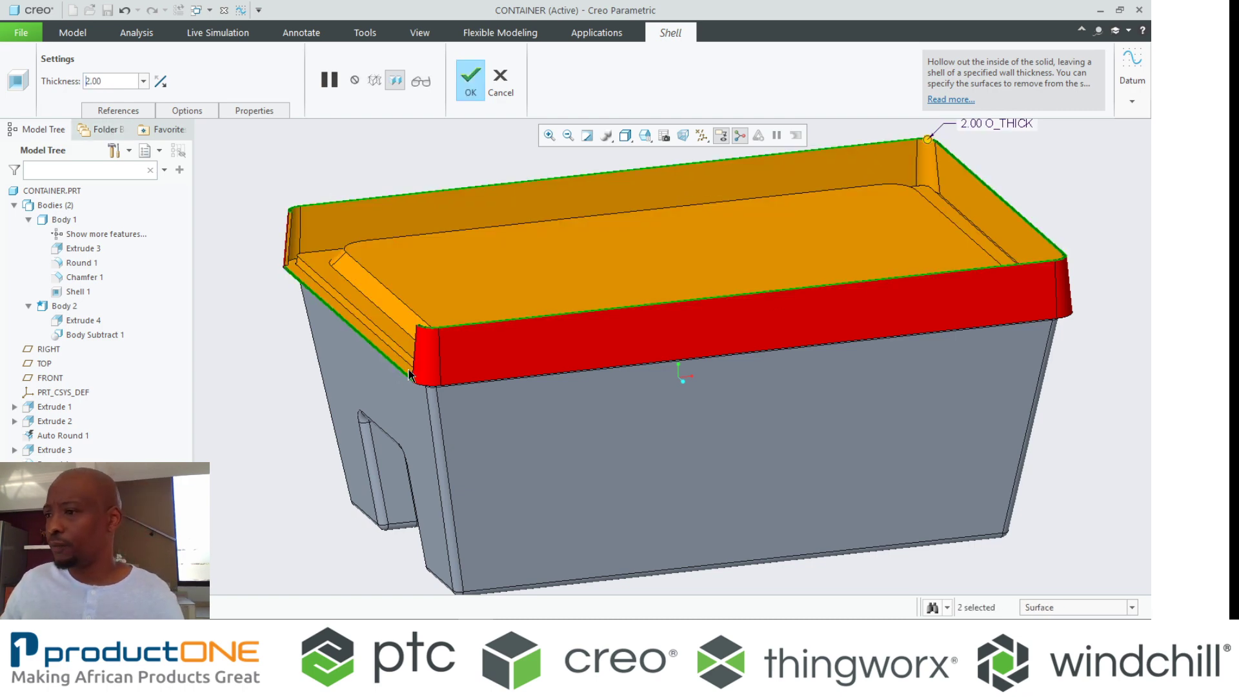
Step: Add the lid's remaining outer side and corner surfaces to the removed surfaces and complete the shell
ctrl+click(462, 354)
middle_drag(627, 325, 362, 392)
ctrl+click(684, 407)
ctrl+click(390, 315)
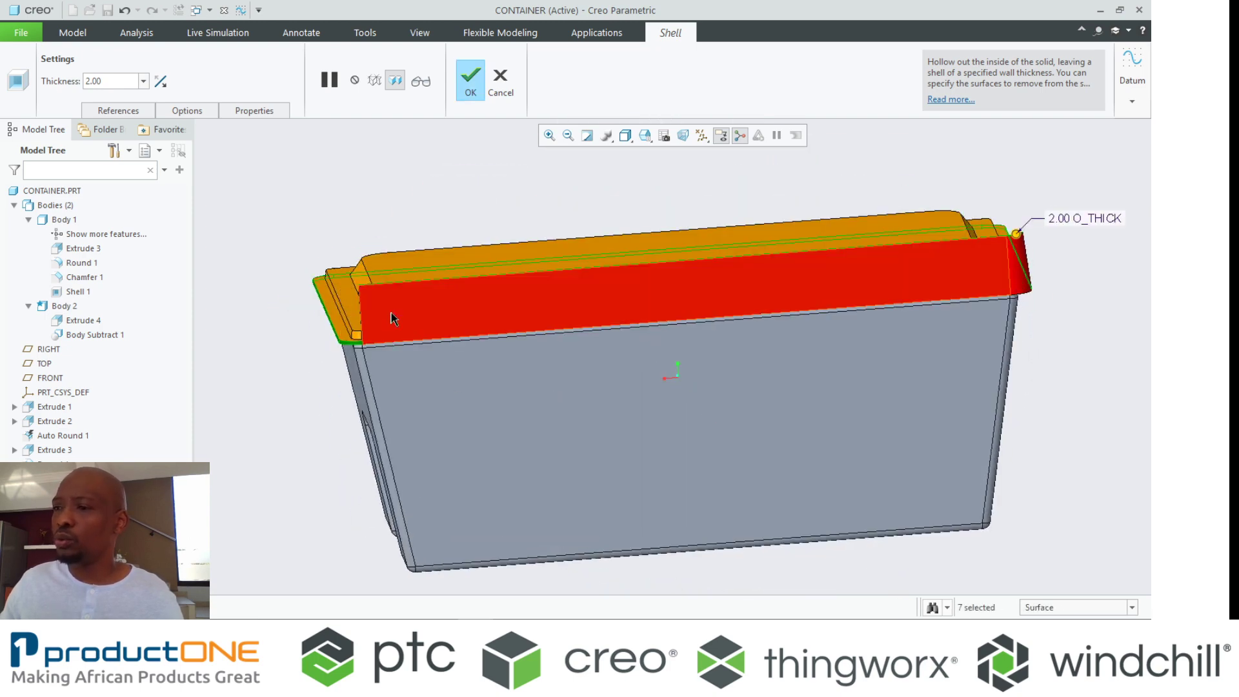
middle_drag(669, 269, 613, 309)
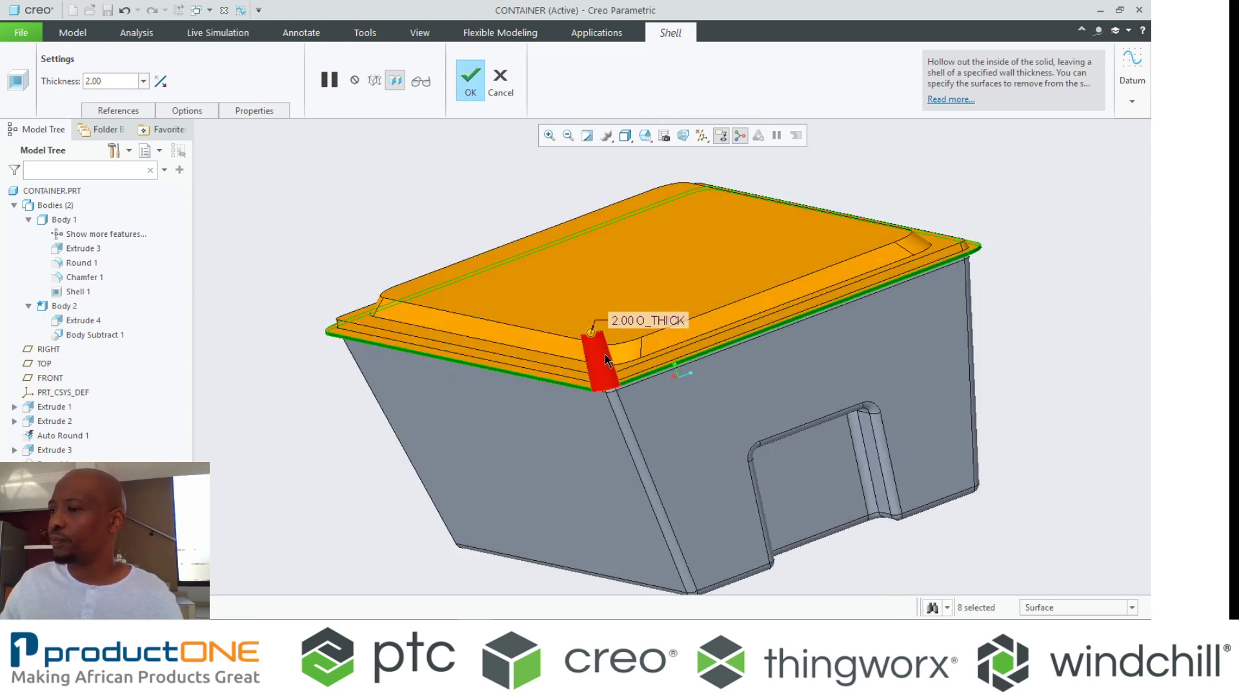
scroll(294, 381, up, 5)
middle_click(268, 361)
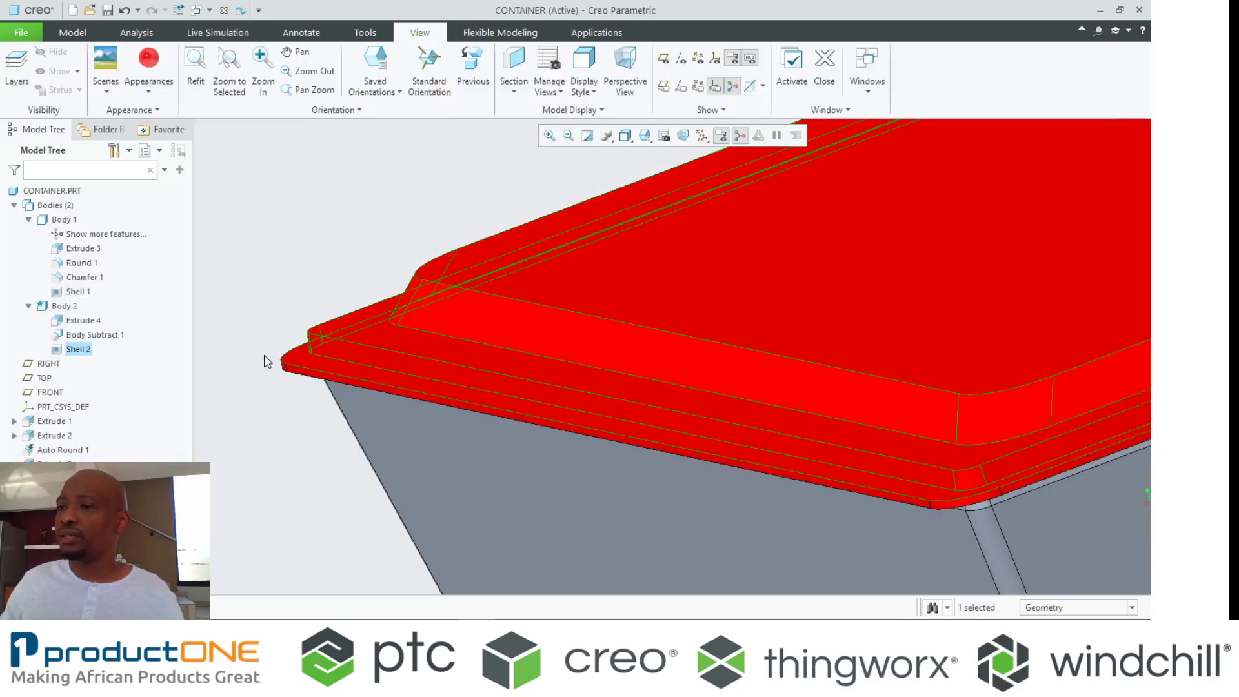
Step: Remove the narrow outer ledge surface around the lid's lower edge with the flexible modeling Remove tool
scroll(261, 349, down, 4)
click(210, 259)
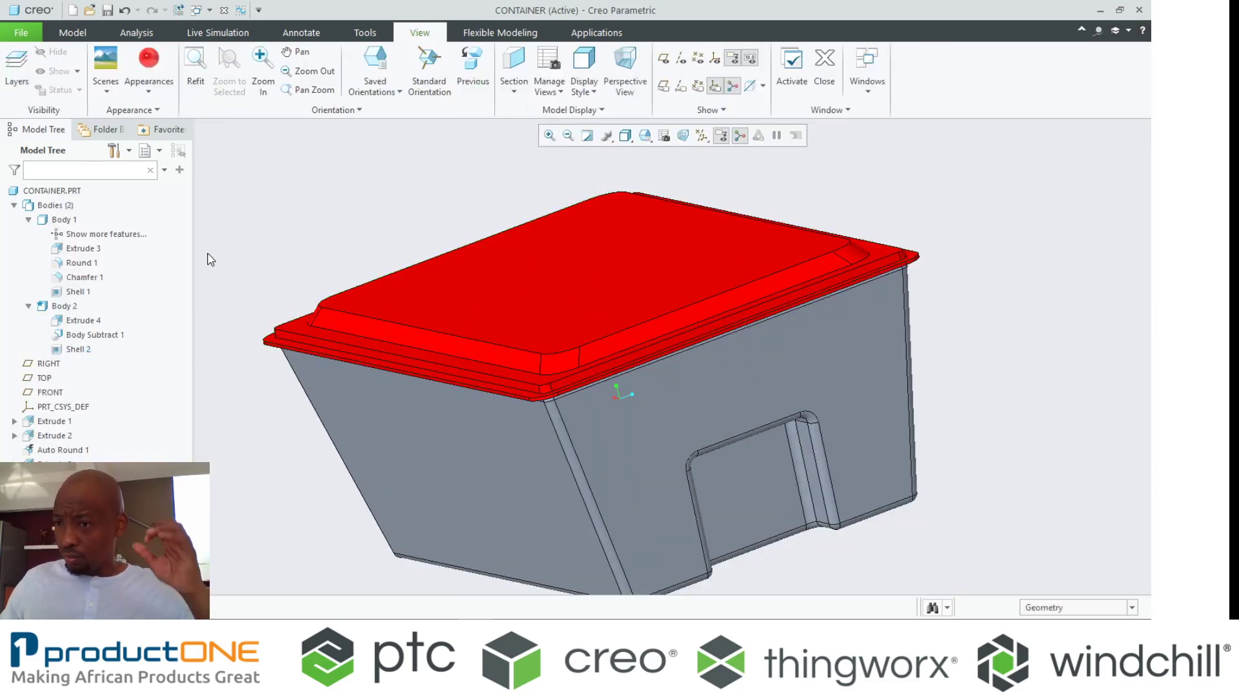
scroll(248, 368, up, 4)
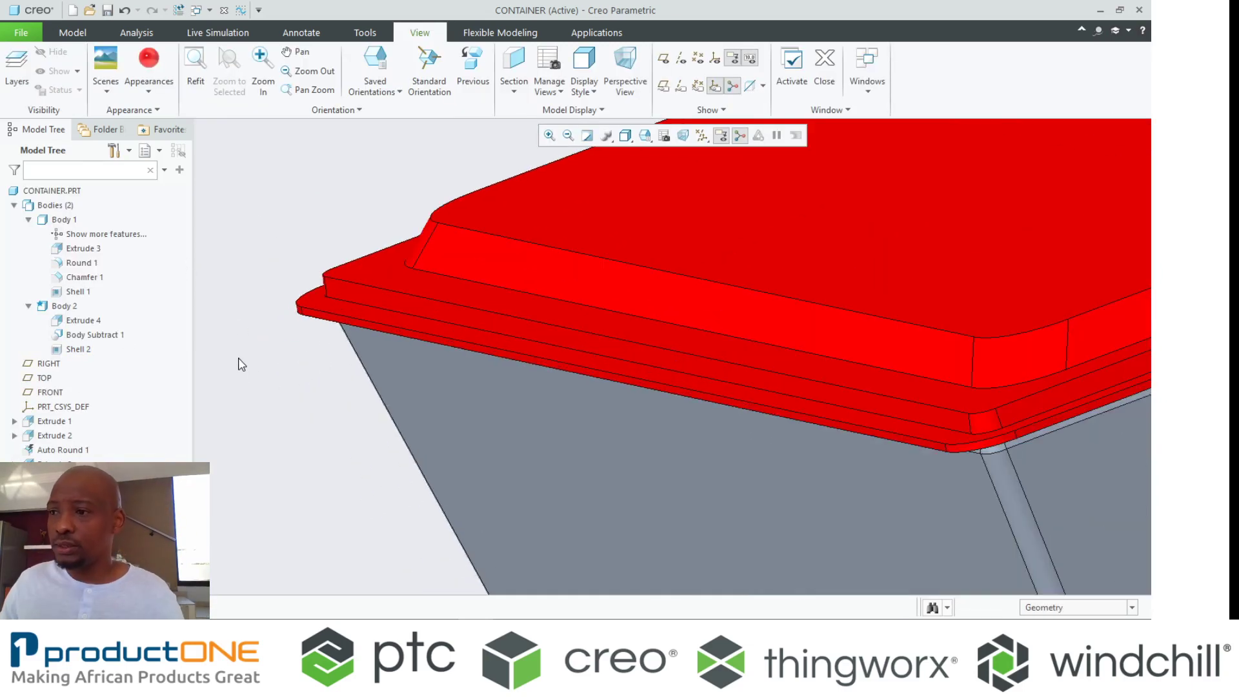
scroll(242, 364, down, 1)
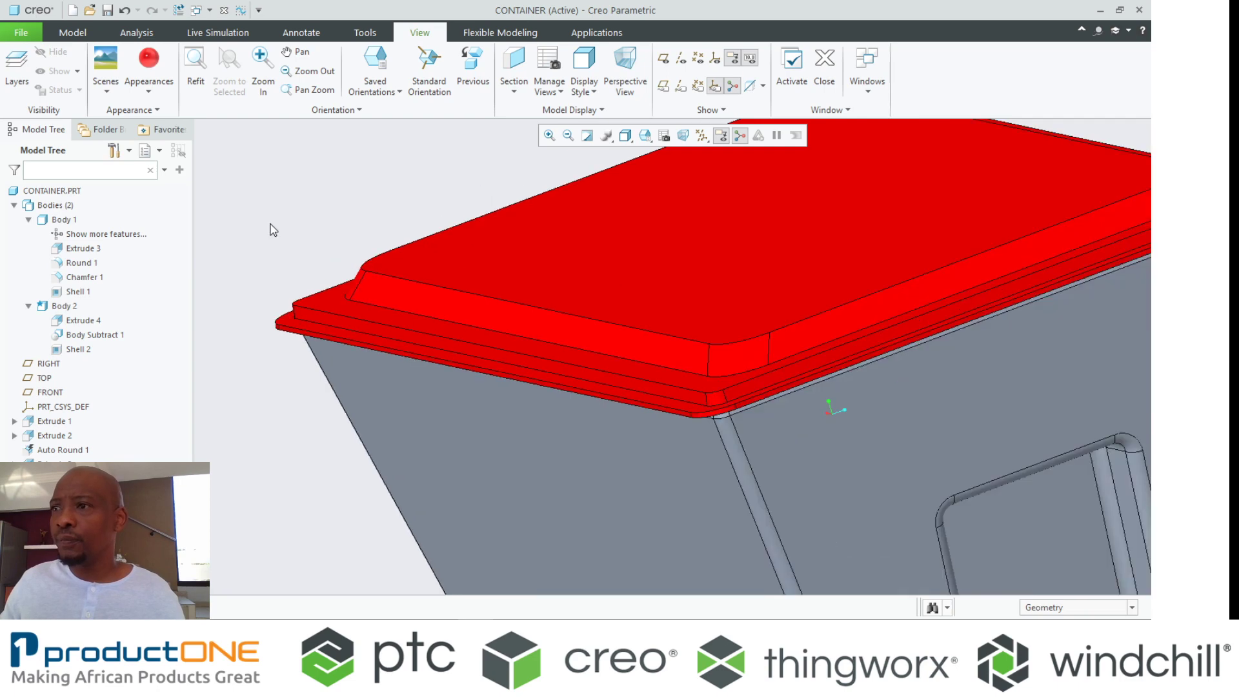
click(500, 32)
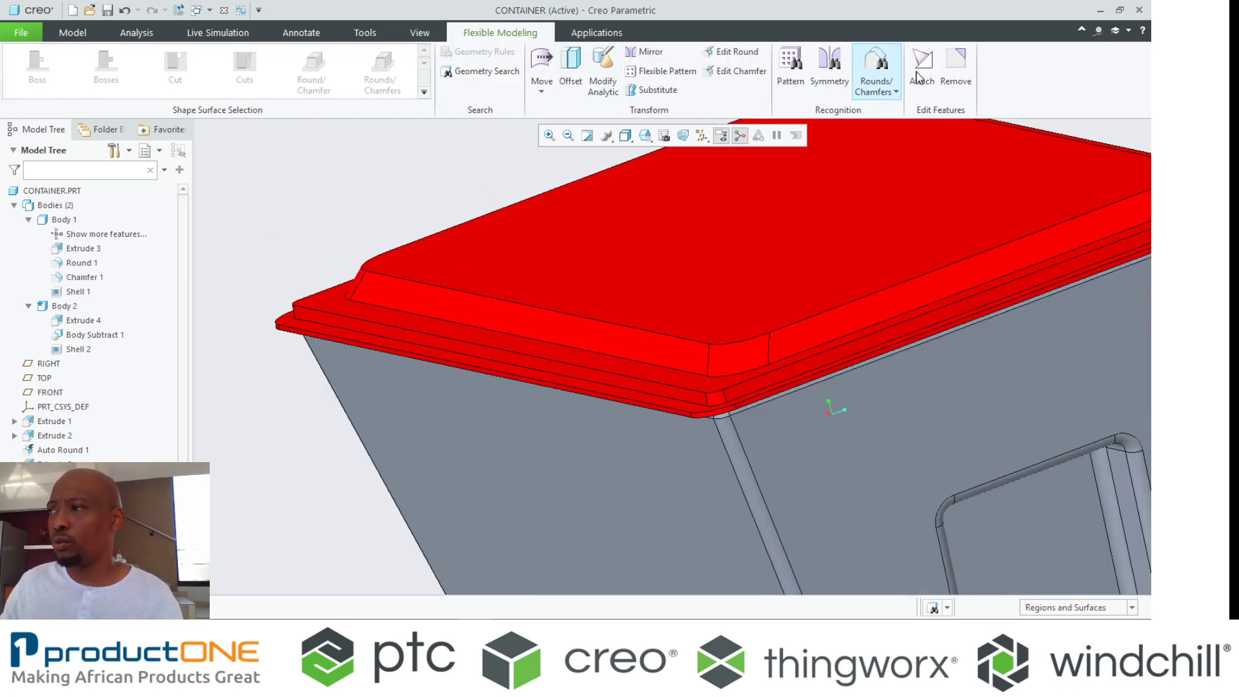
click(956, 64)
scroll(290, 326, up, 4)
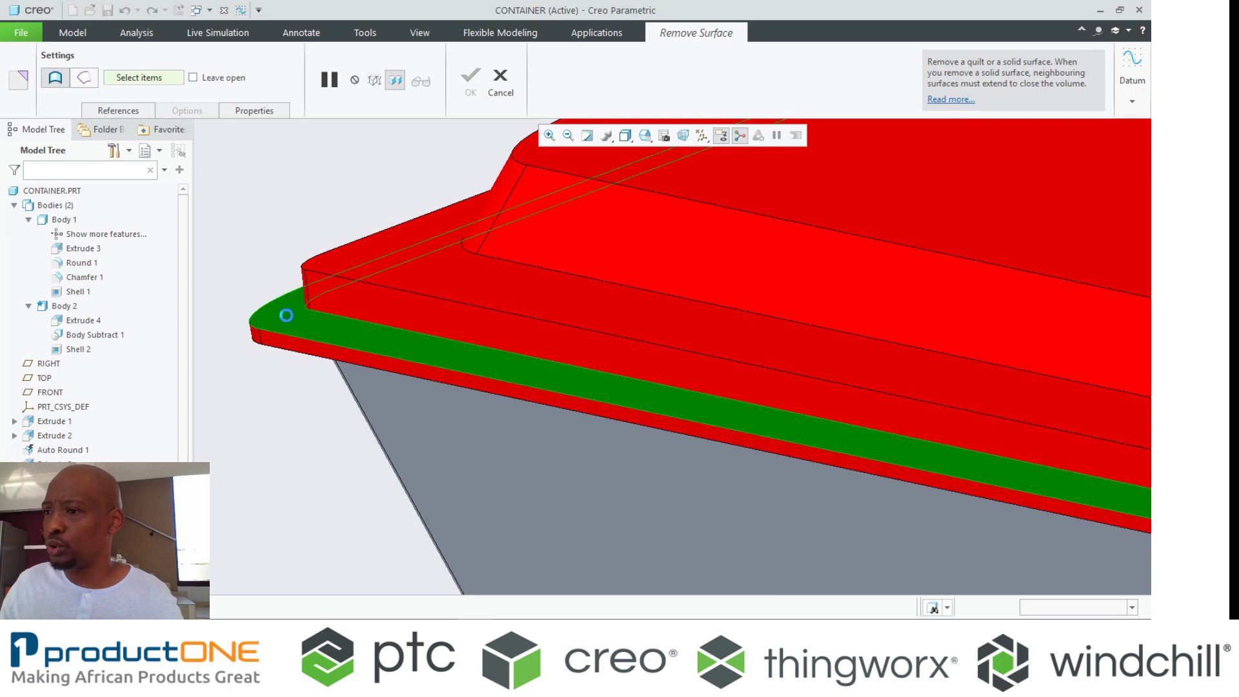
click(286, 314)
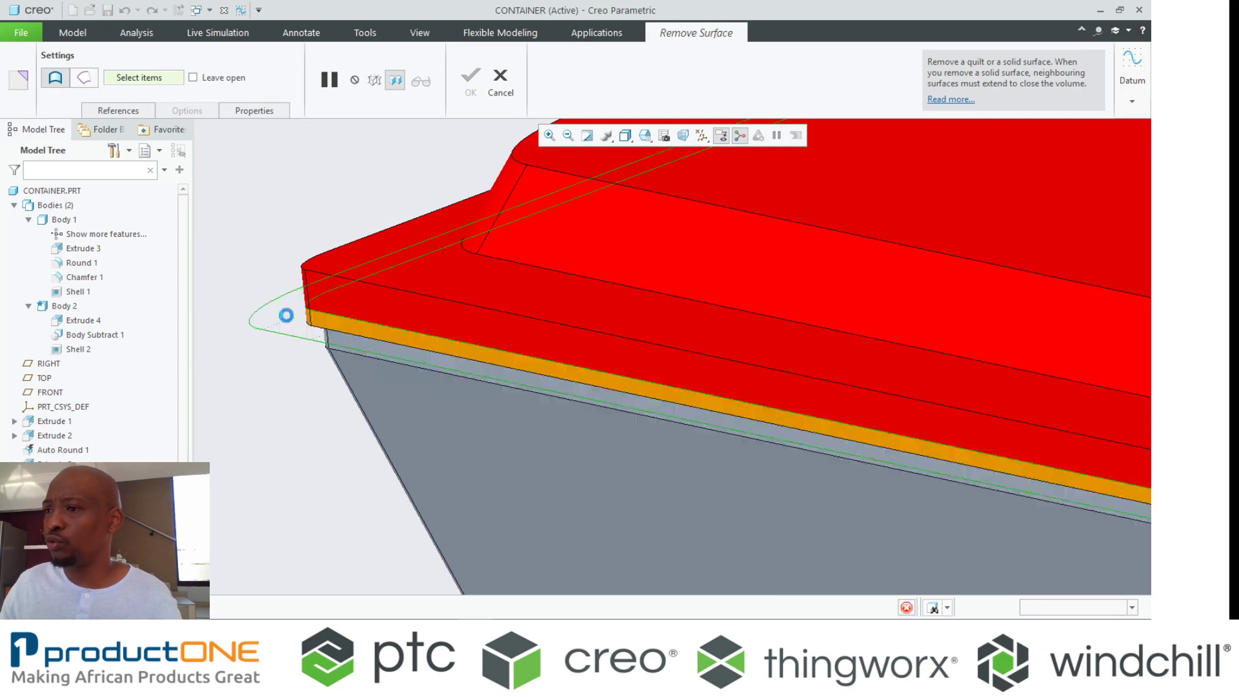
middle_click(250, 217)
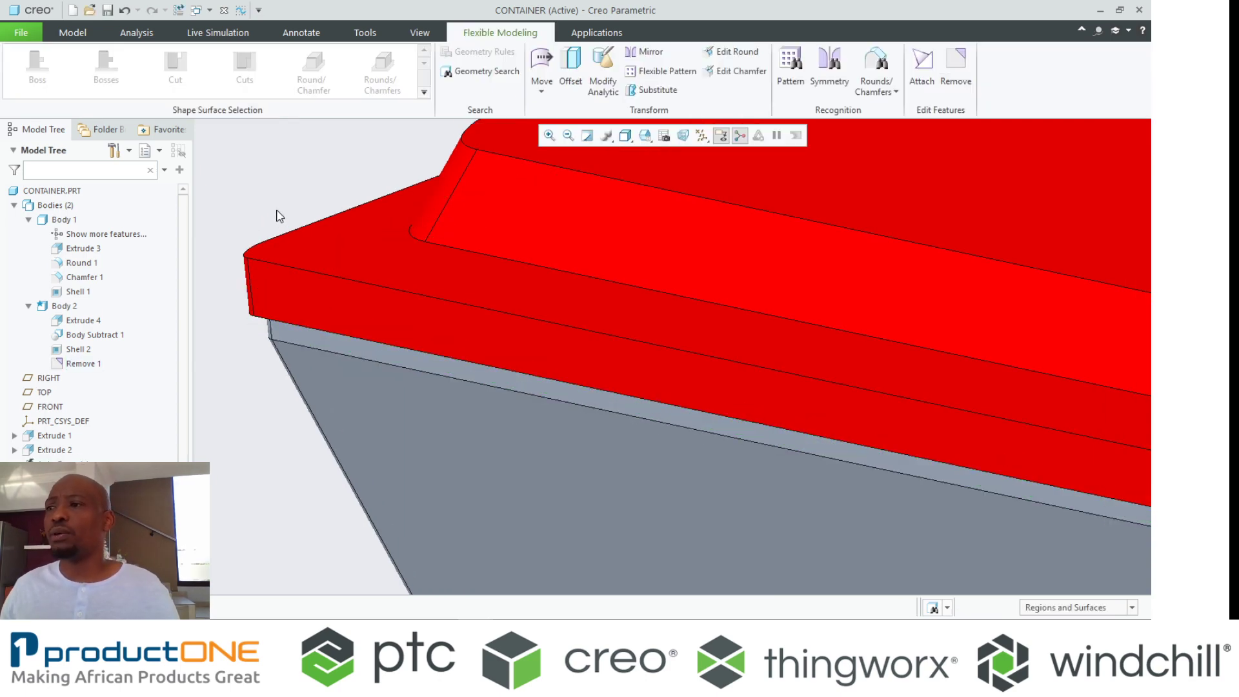
Step: Preview a planar section through the FRONT plane and examine how the lid's edge meets the container rim
mouse_move(279, 215)
middle_down()
mouse_move(296, 234)
mouse_move(293, 268)
mouse_move(310, 226)
mouse_move(275, 235)
mouse_move(318, 235)
middle_up()
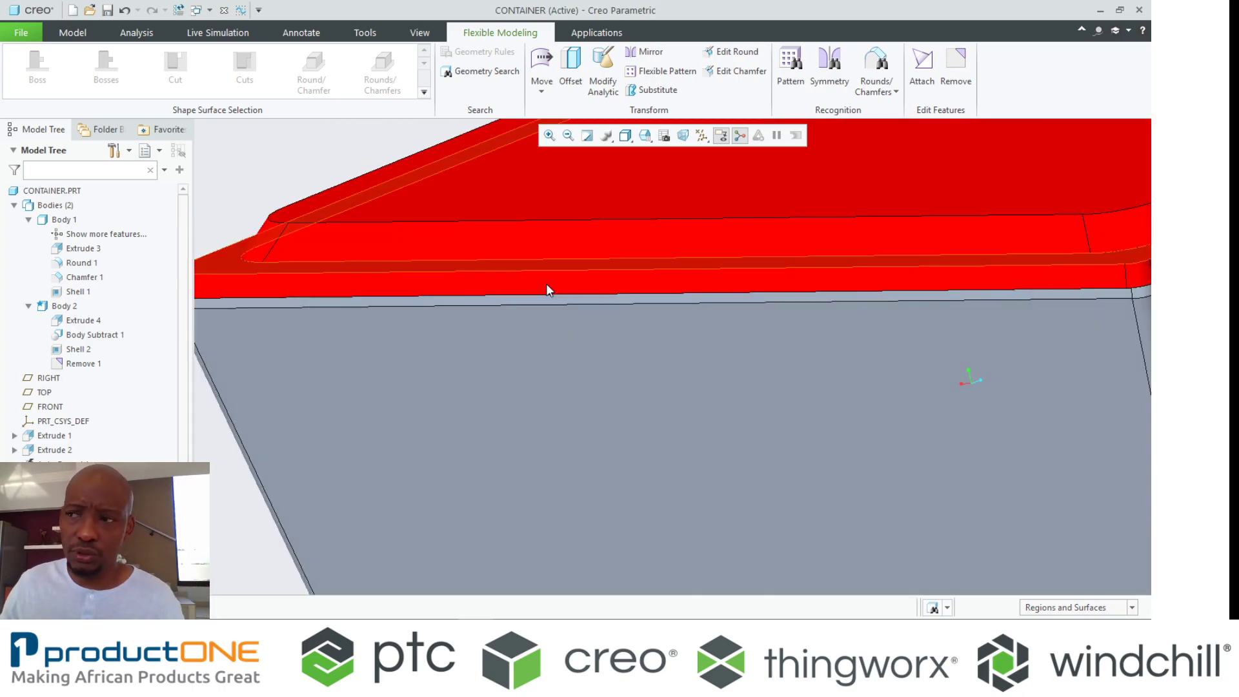
scroll(546, 289, up, 5)
mouse_move(465, 274)
middle_down()
mouse_move(487, 243)
mouse_move(511, 280)
mouse_move(513, 263)
middle_up()
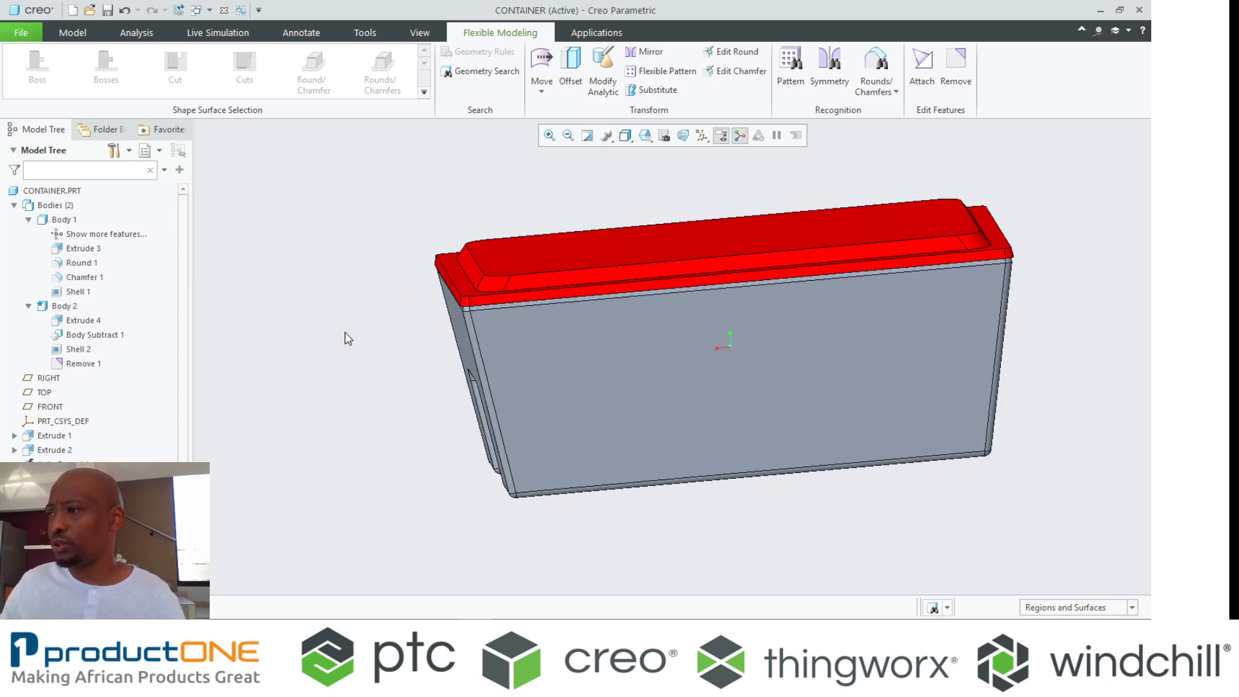
middle_drag(385, 300, 490, 280)
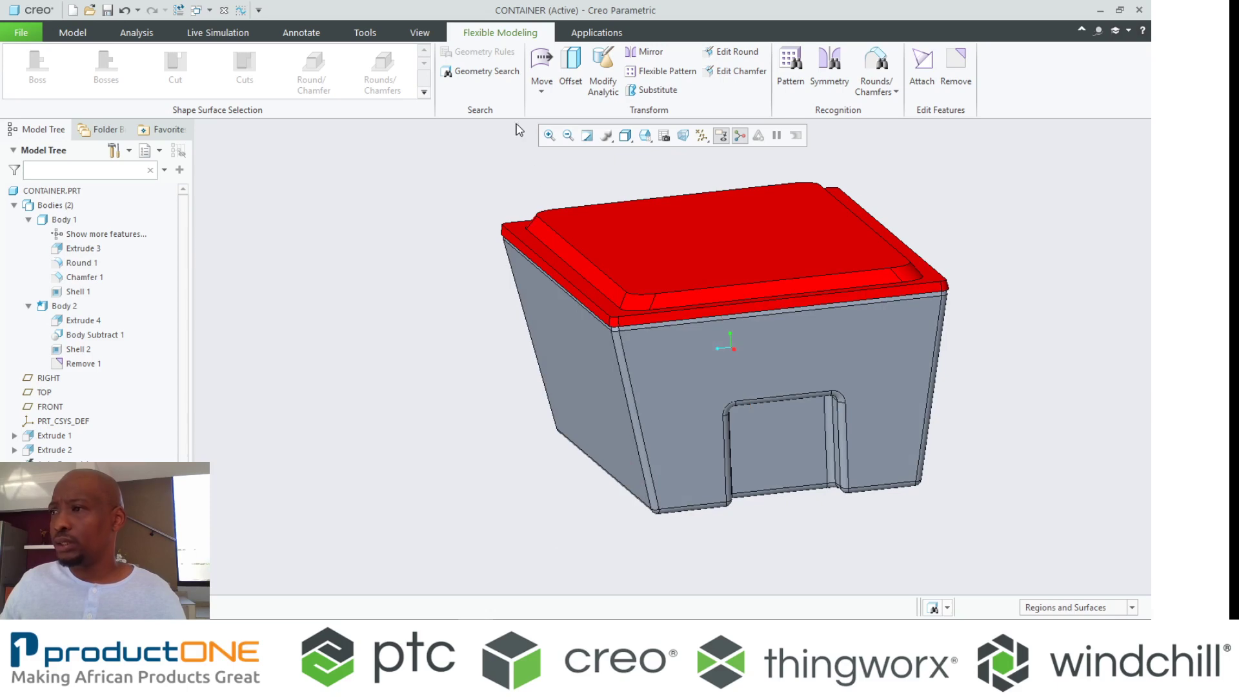
click(136, 33)
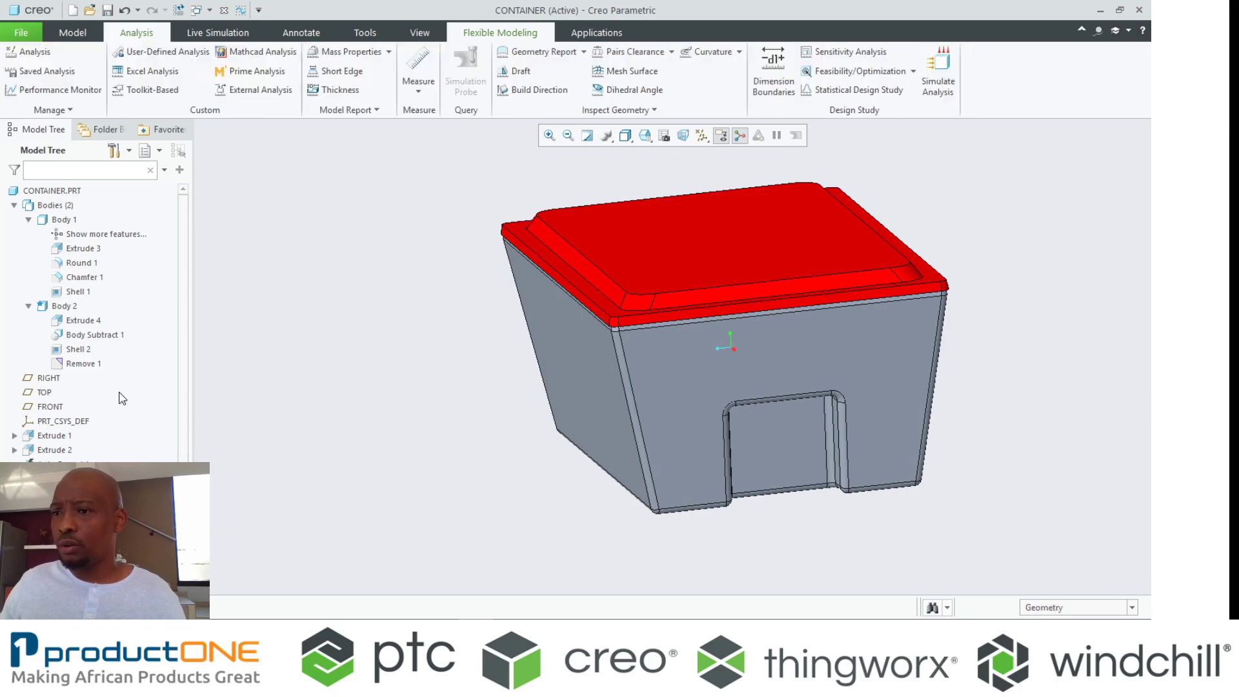
click(43, 406)
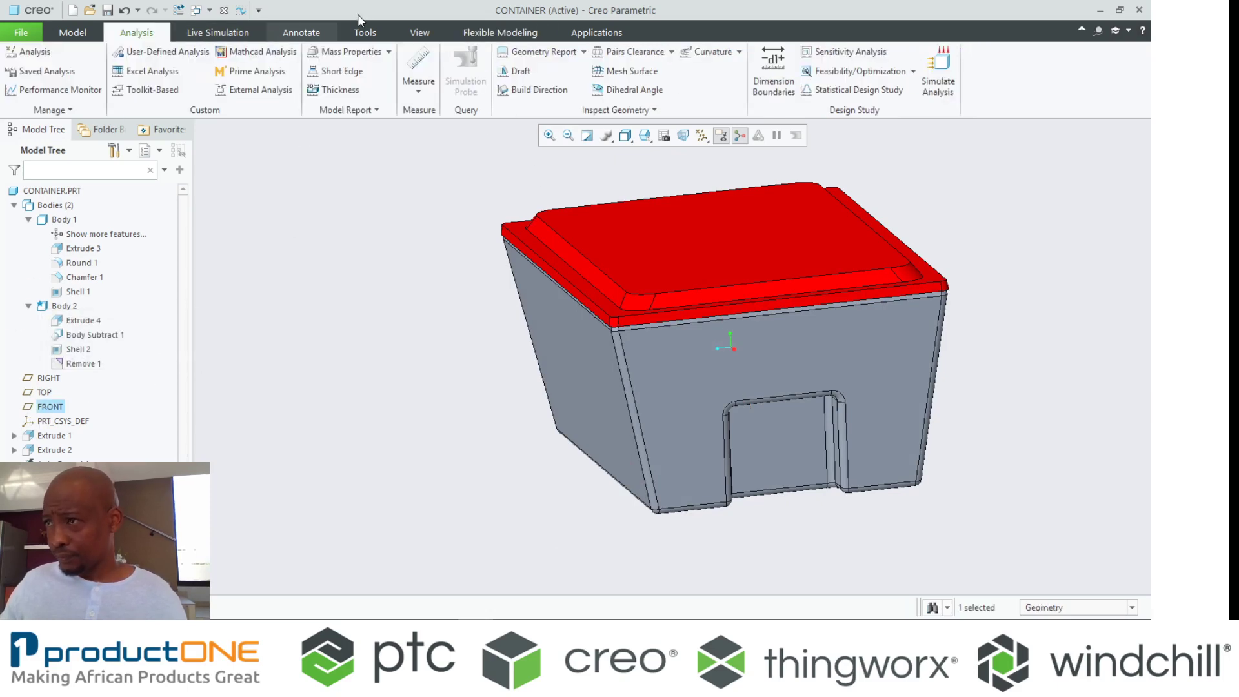
click(418, 32)
click(513, 68)
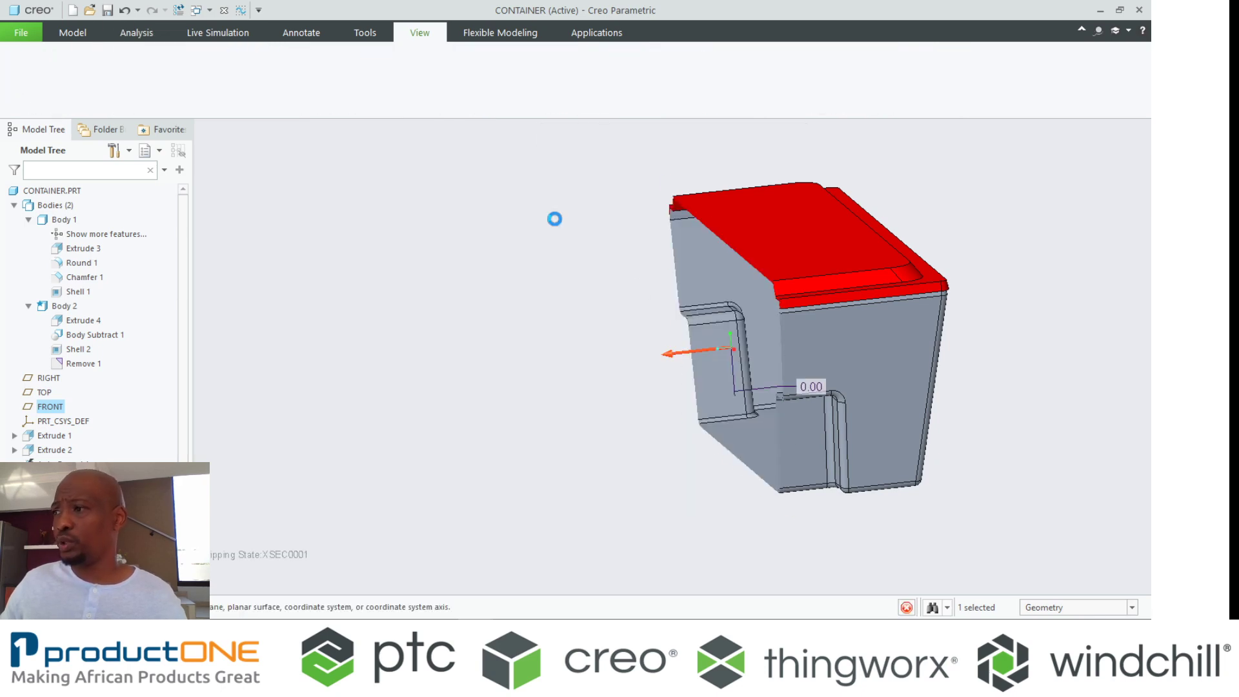
mouse_move(723, 300)
middle_down()
mouse_move(732, 335)
mouse_move(726, 284)
middle_up()
scroll(386, 388, up, 5)
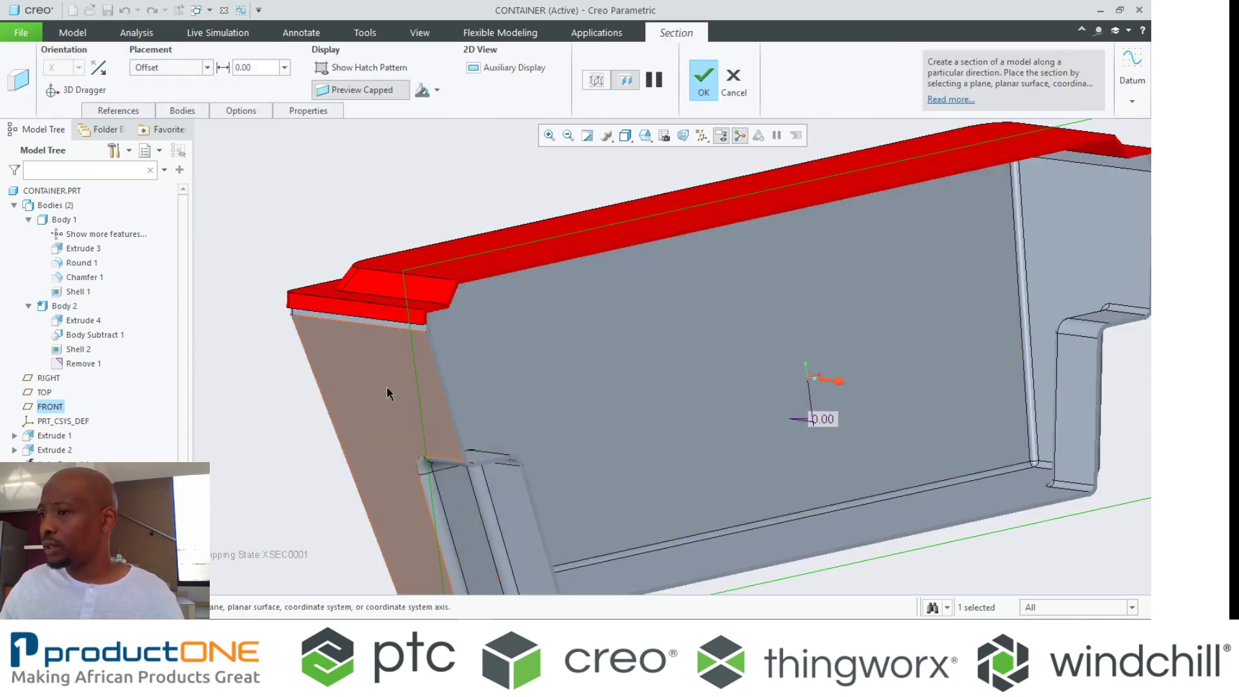
scroll(364, 393, up, 4)
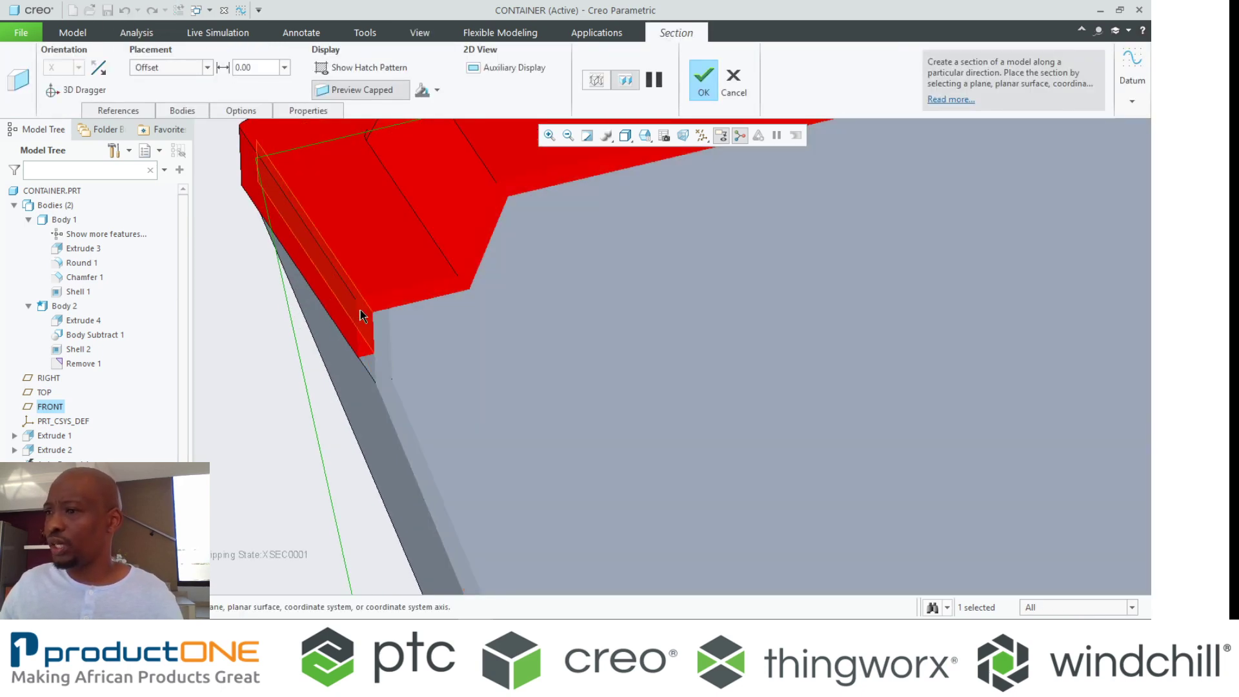
scroll(359, 300, down, 8)
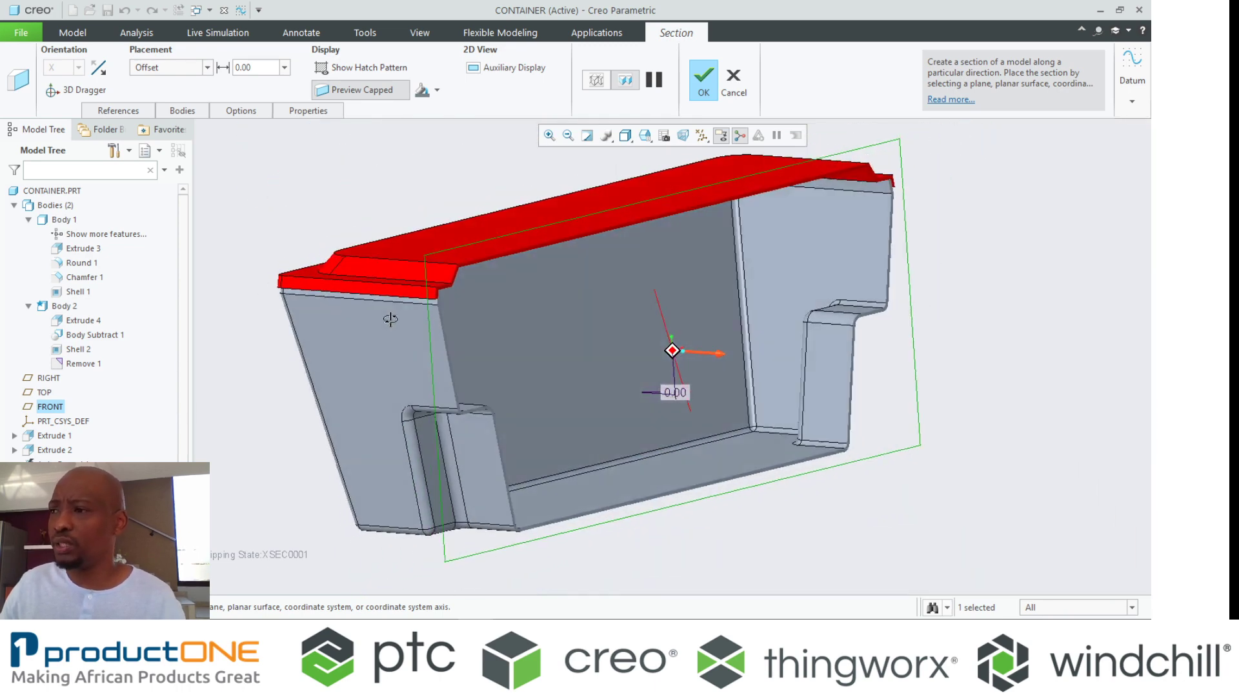
middle_drag(375, 319, 270, 273)
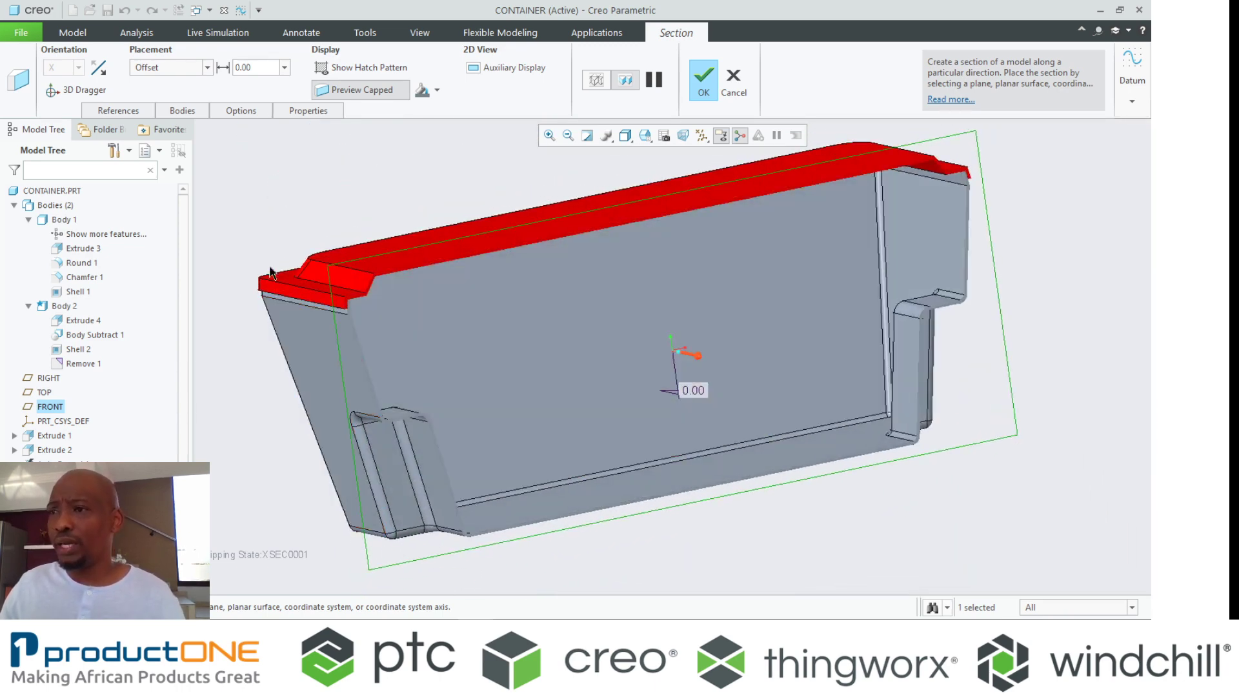
Step: Exclude Body 1 from the section, offset the cutting plane to about 65.41 to inspect the lid, and cancel the section
click(191, 113)
click(206, 184)
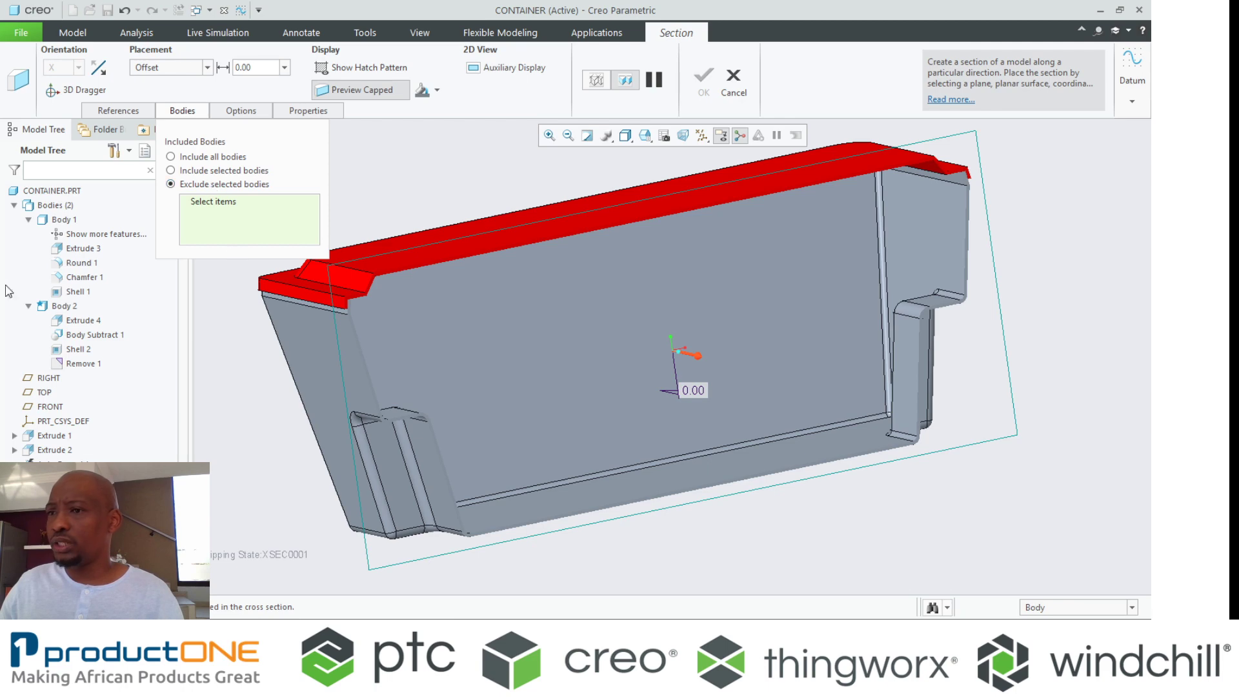
click(64, 220)
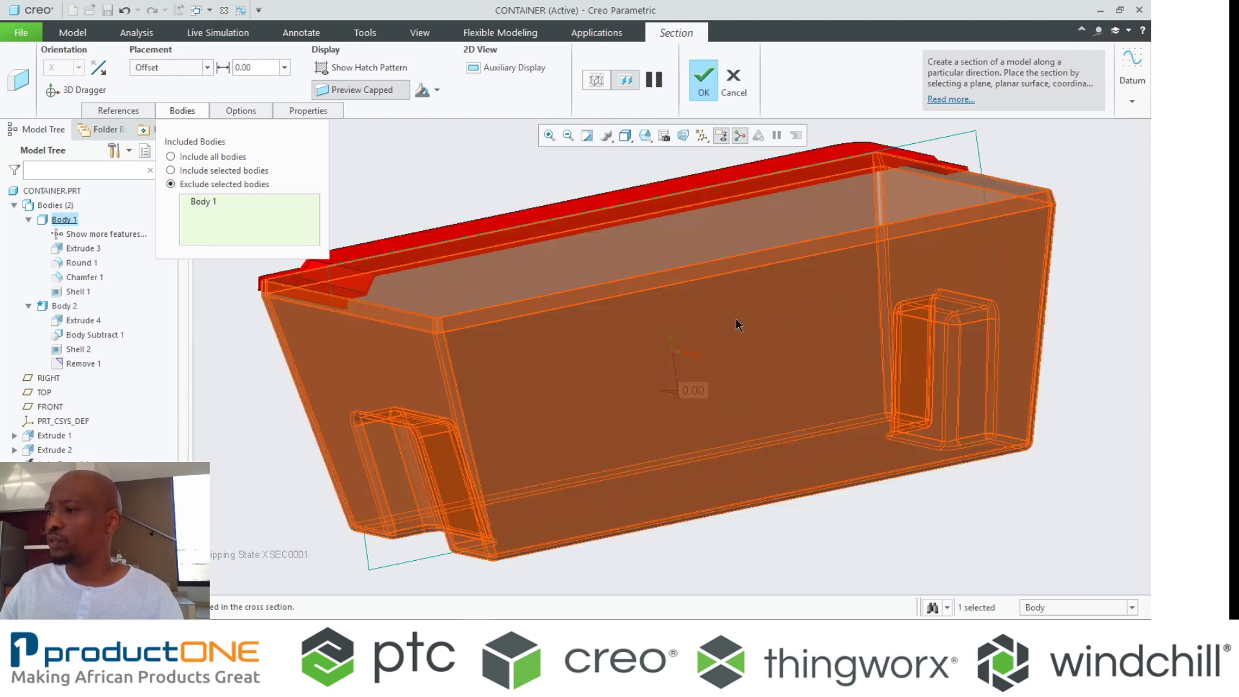
drag(686, 360, 742, 318)
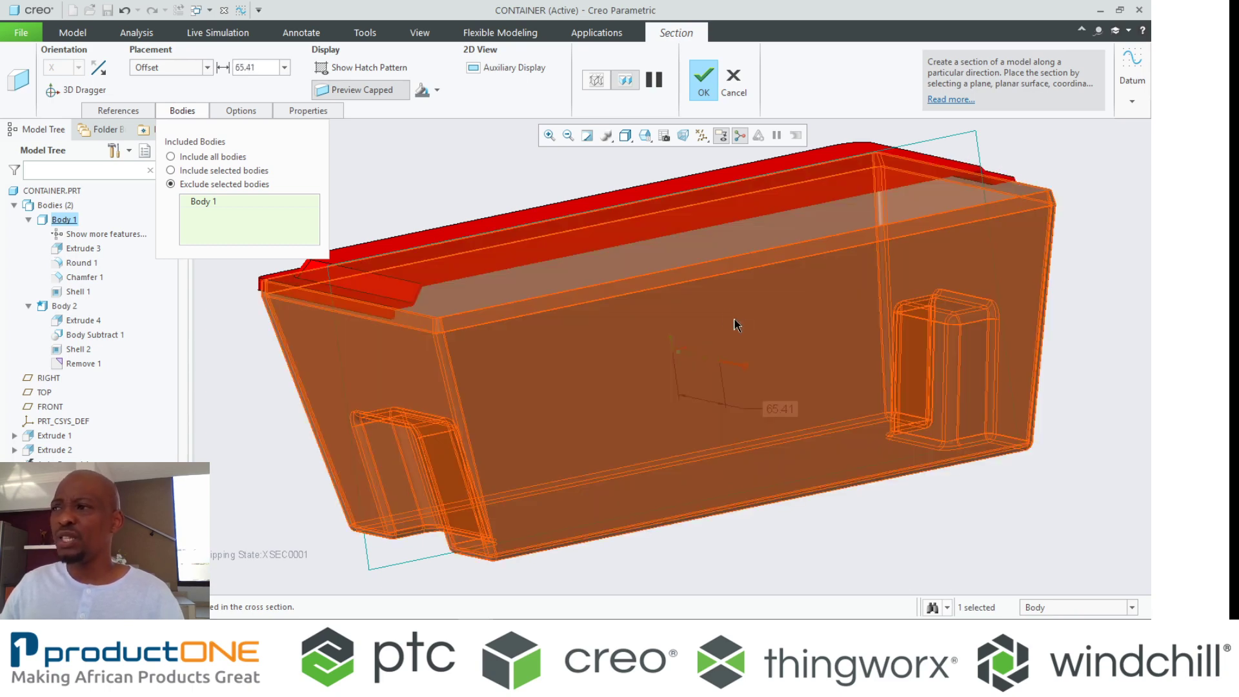
middle_drag(734, 316, 671, 345)
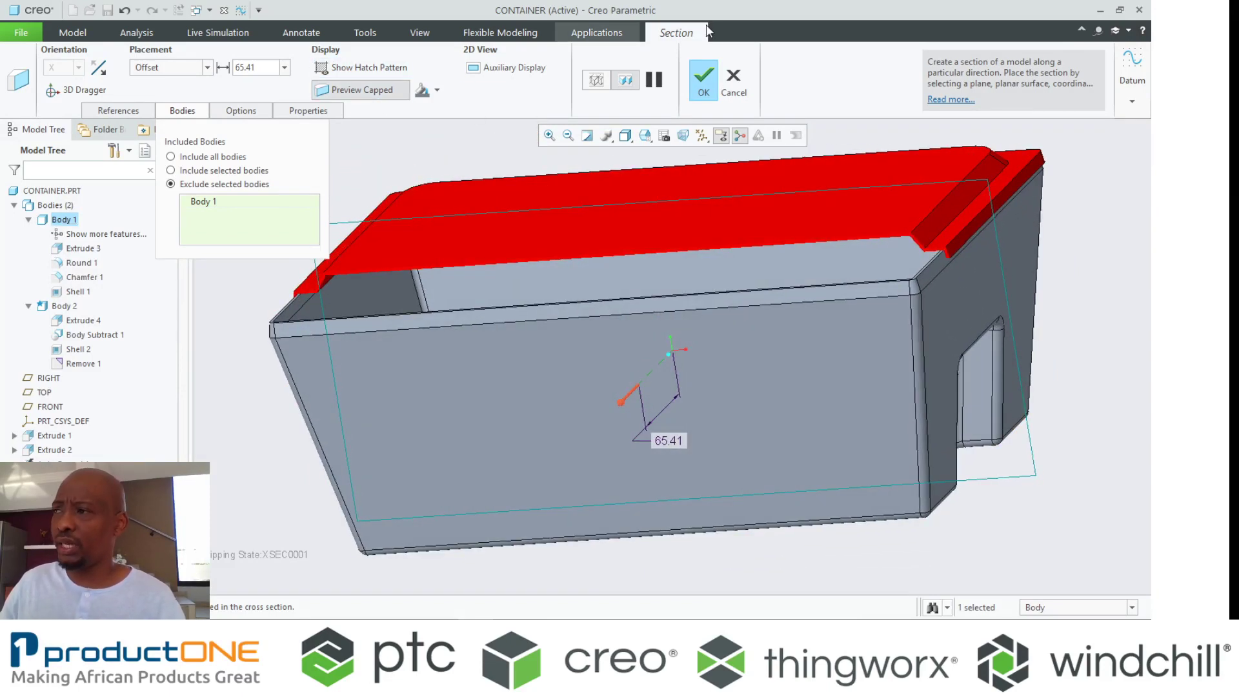
click(734, 79)
click(570, 342)
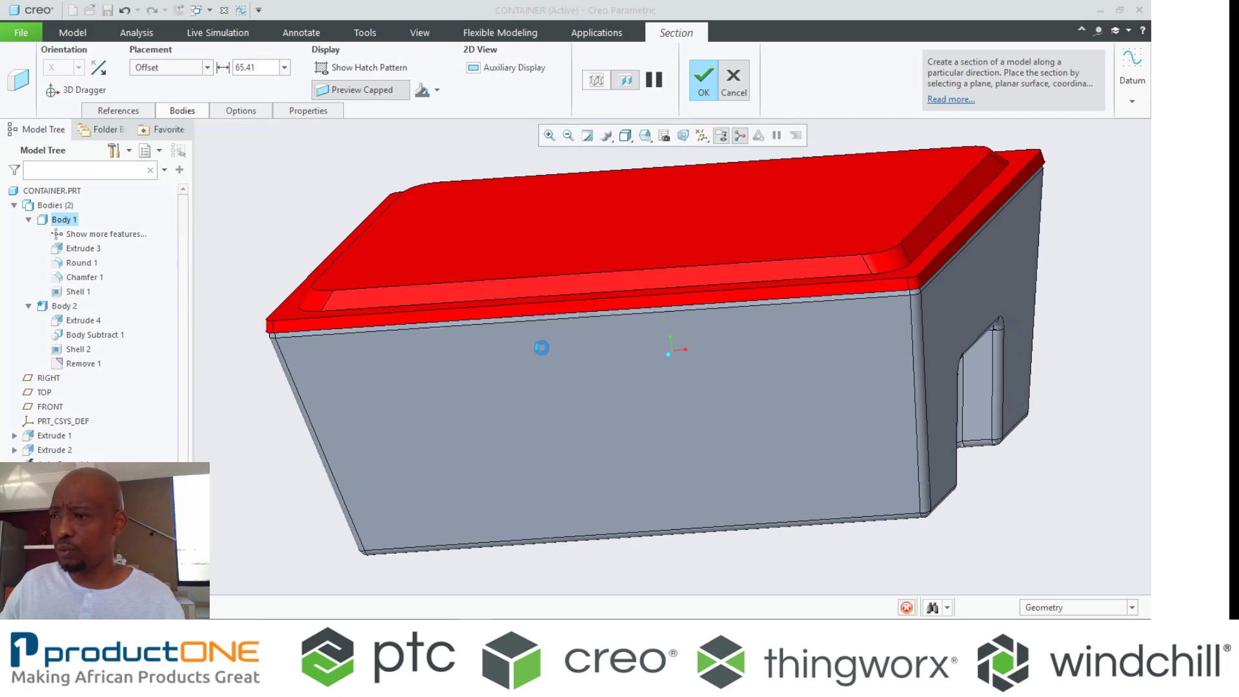
click(203, 272)
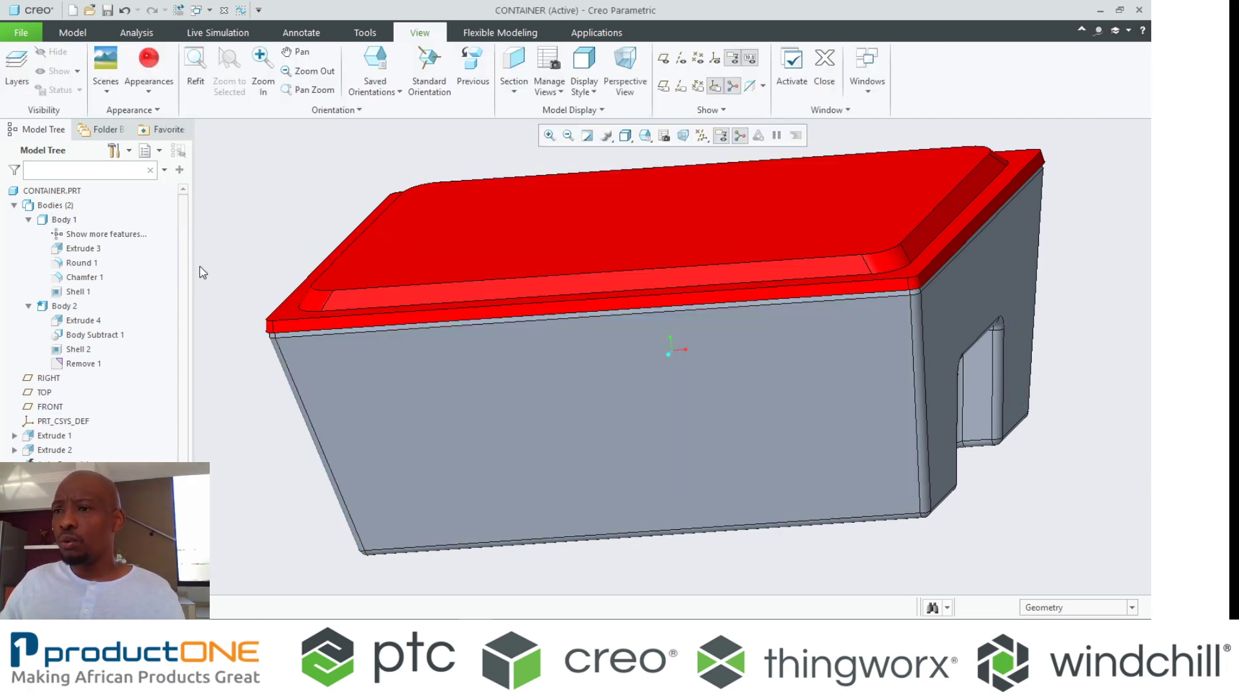
Step: Create a new part named BASE from Body 1 using the default template
click(57, 223)
right_click(56, 222)
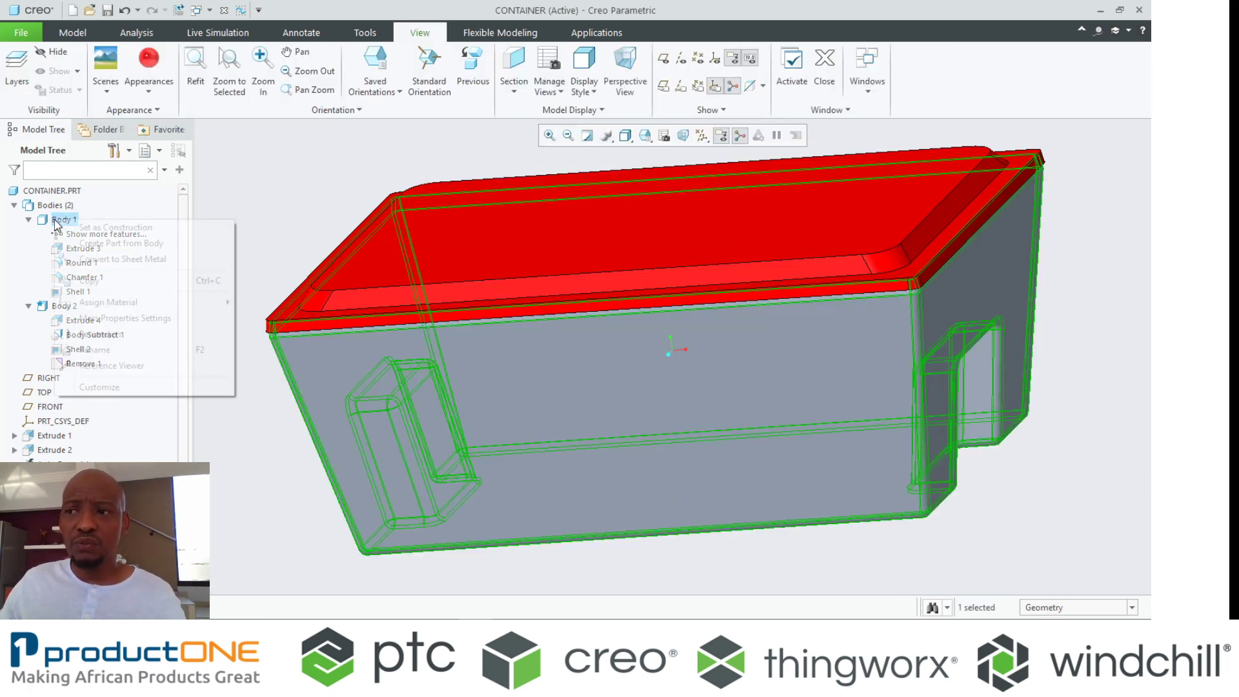
click(165, 246)
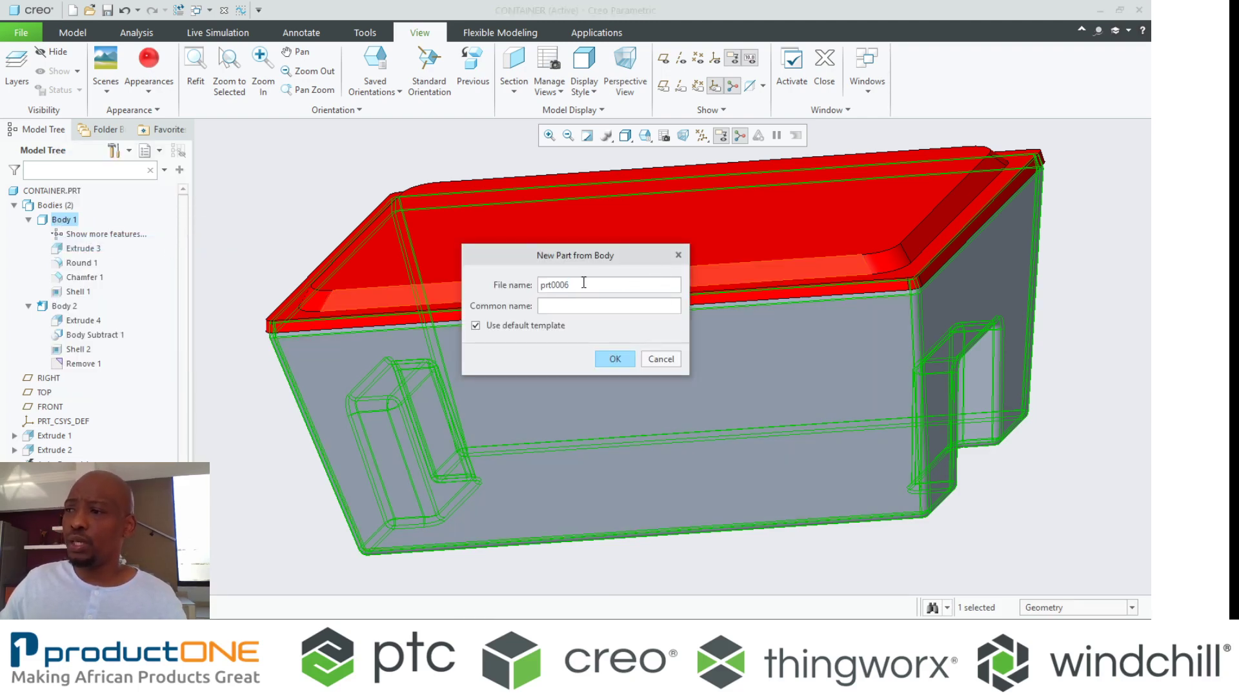
double_click(584, 282)
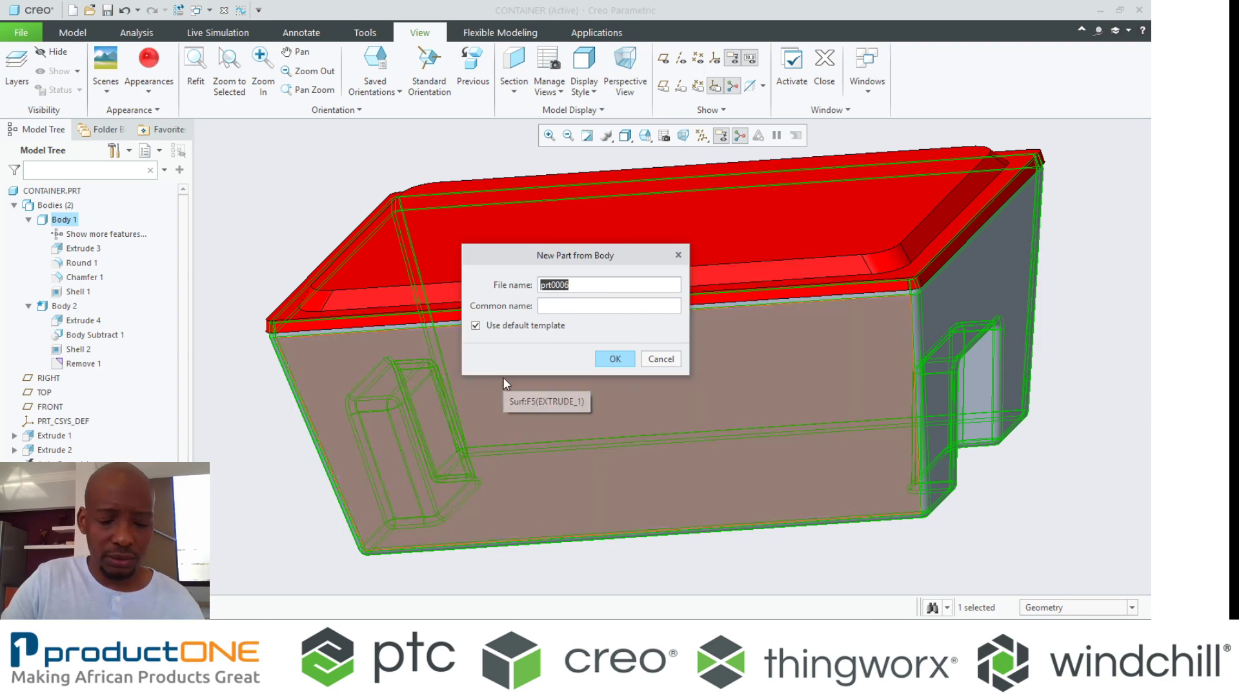
text(BASE)
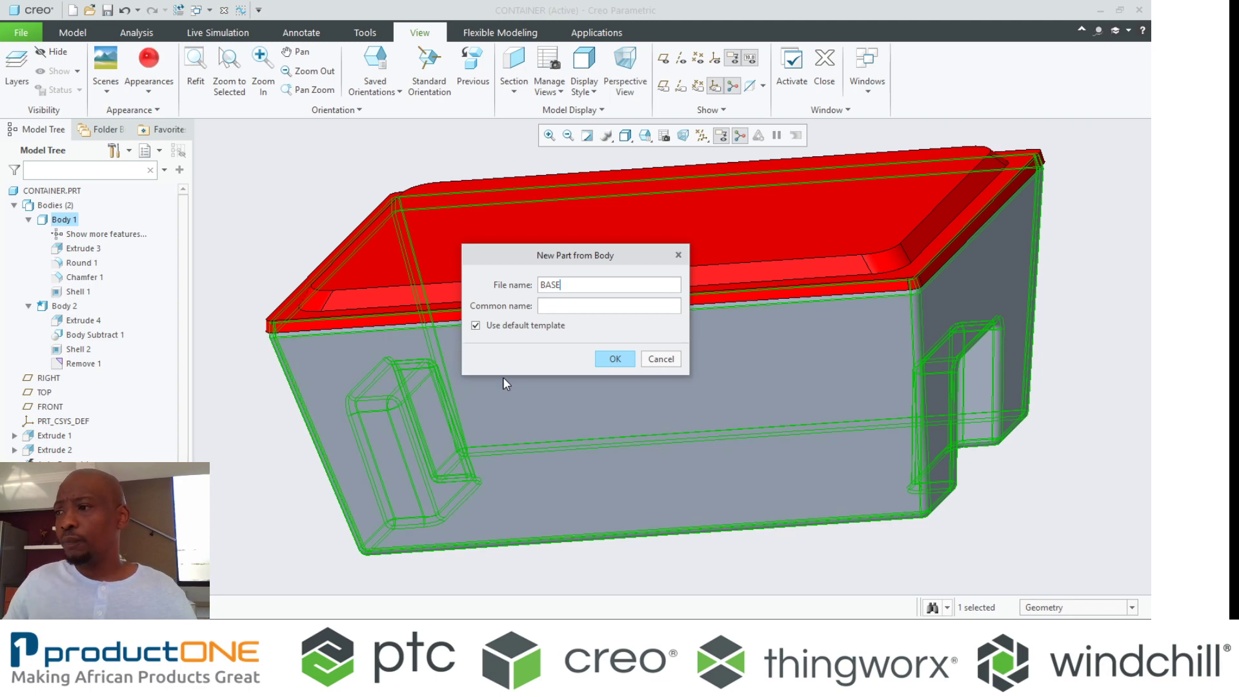
click(614, 358)
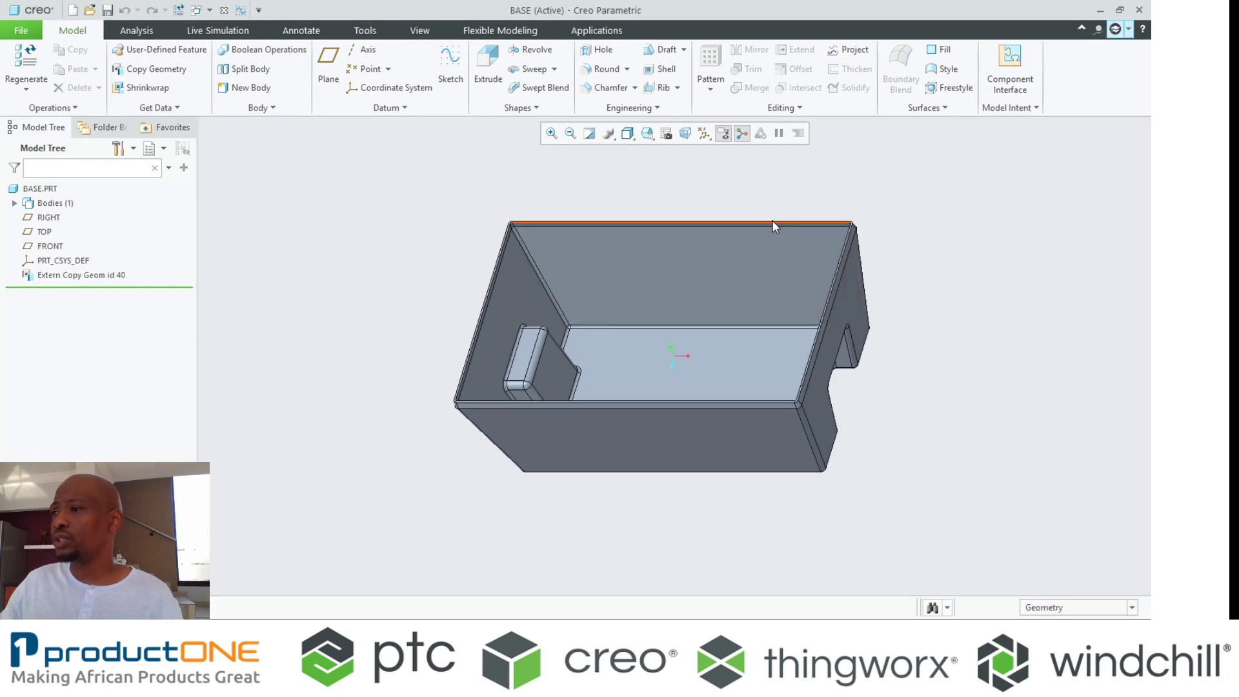
middle_drag(774, 226, 532, 220)
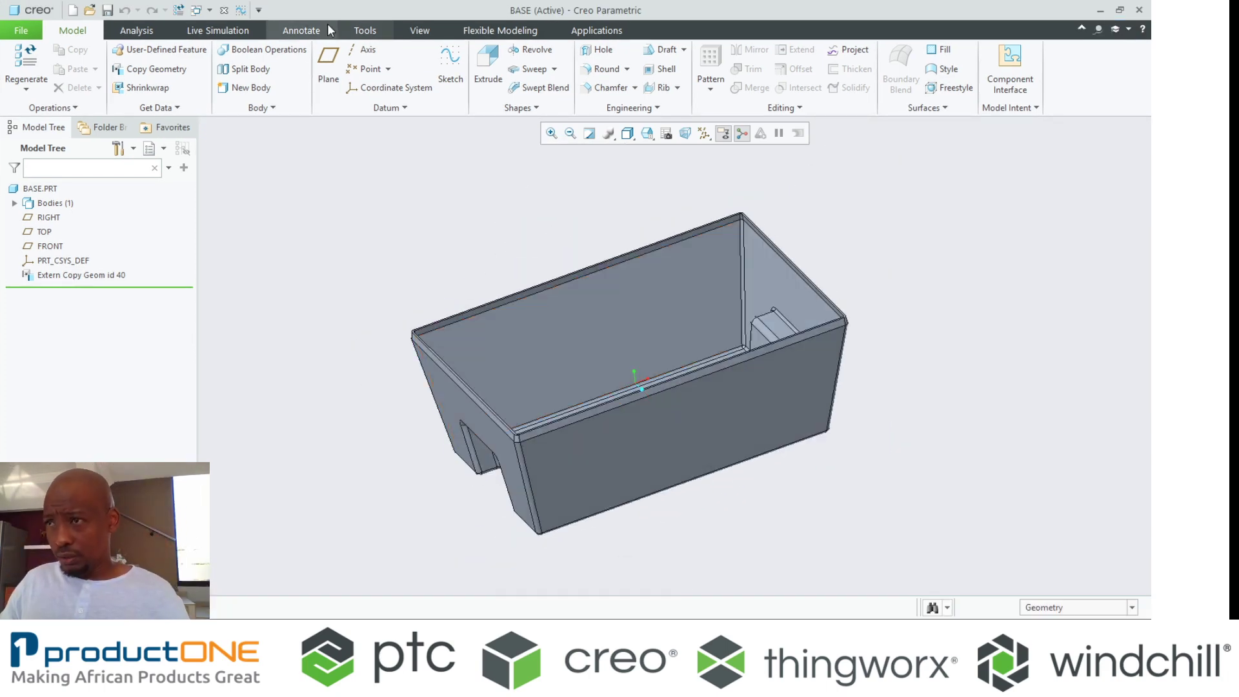
click(197, 9)
click(240, 42)
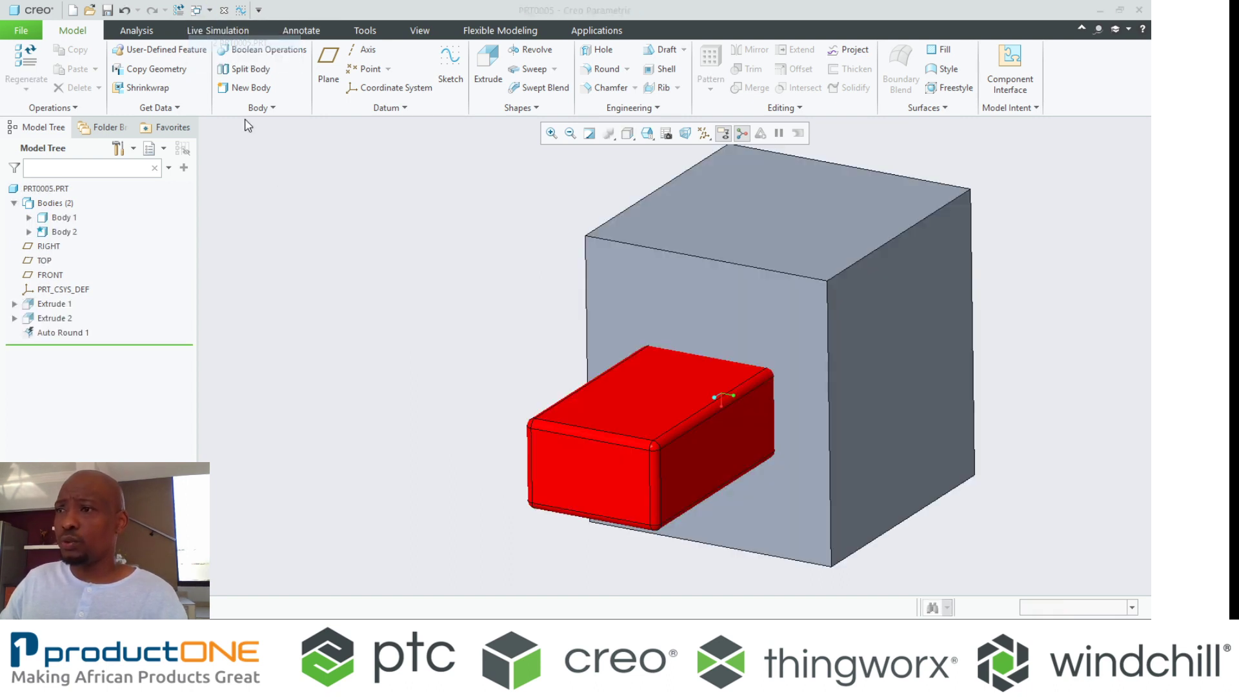
click(224, 9)
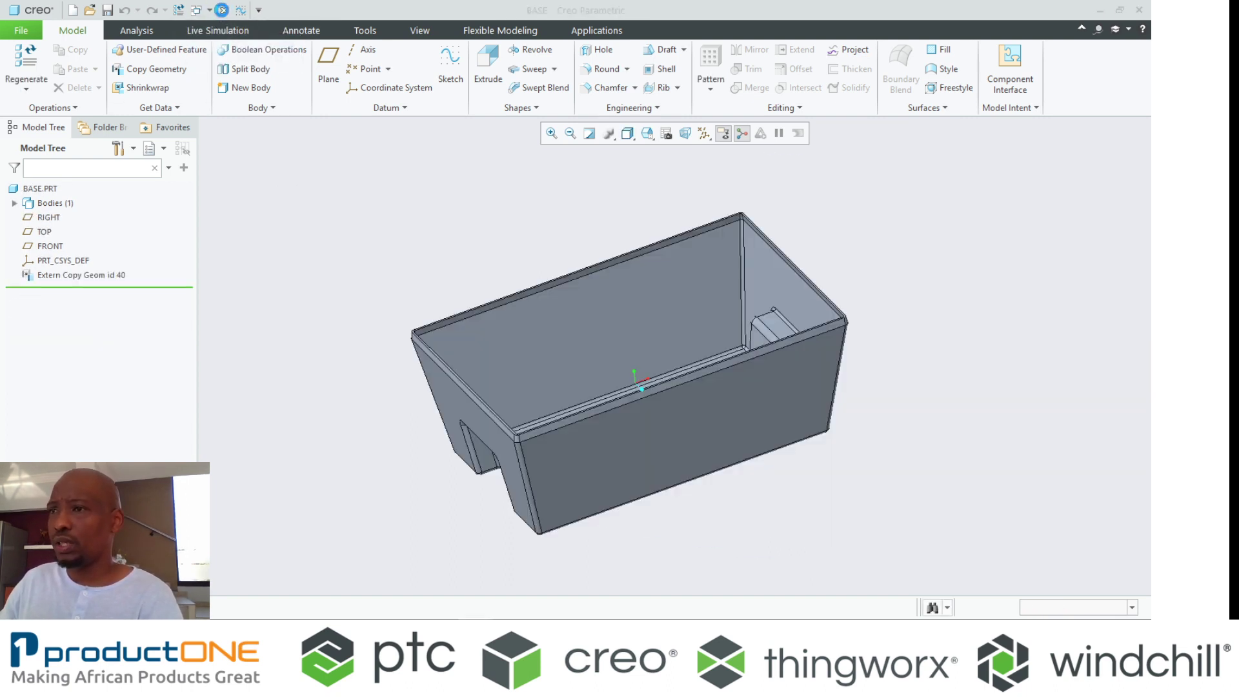
Step: Return to the CONTAINER part and create a new part named LID from Body 2 using the default template
click(196, 10)
click(249, 26)
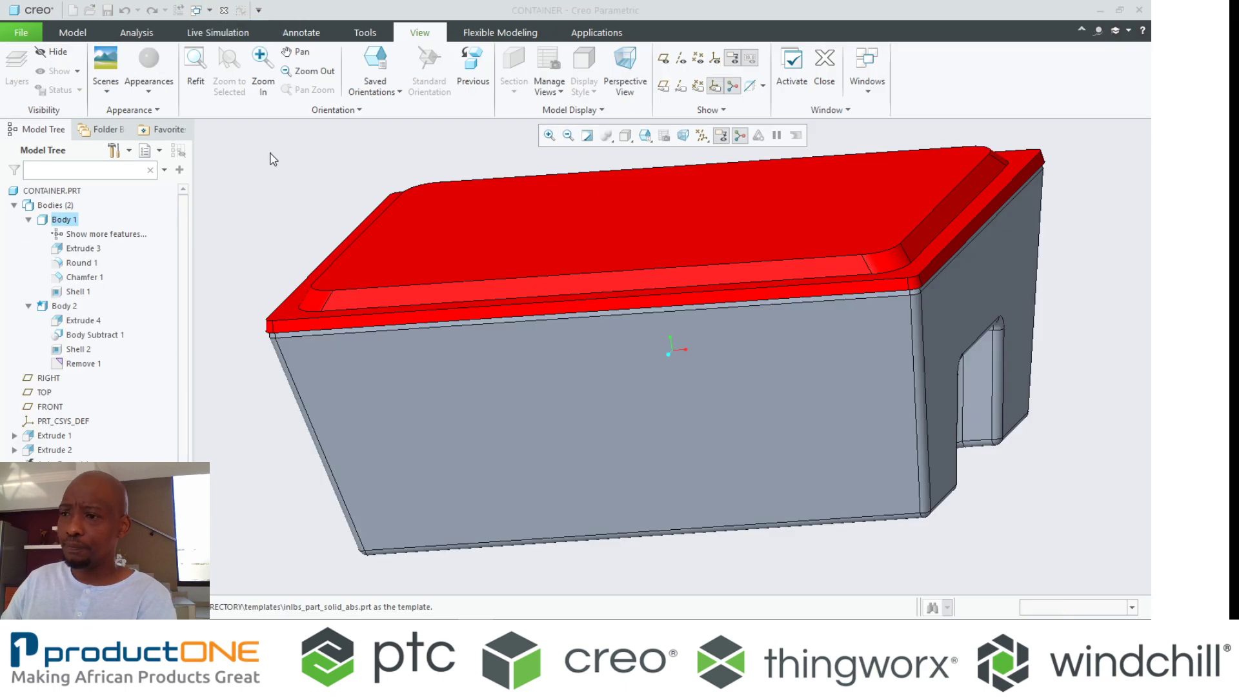
click(53, 309)
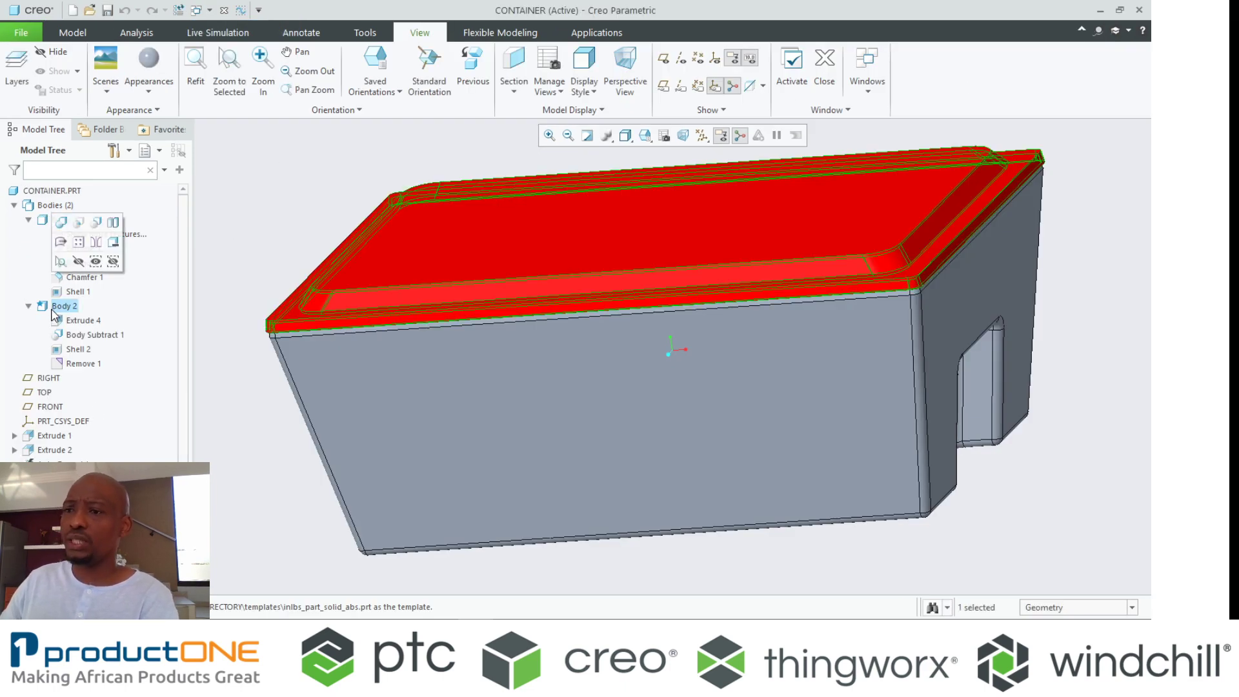
right_click(60, 309)
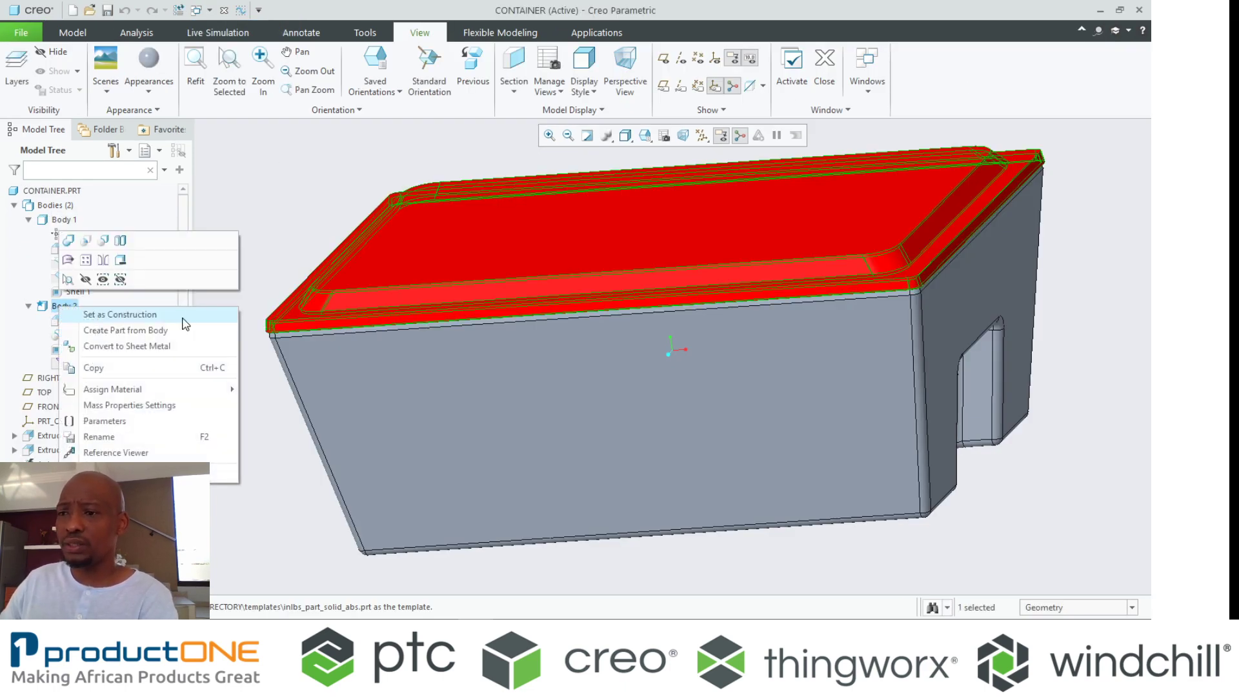
click(157, 329)
drag(584, 284, 495, 277)
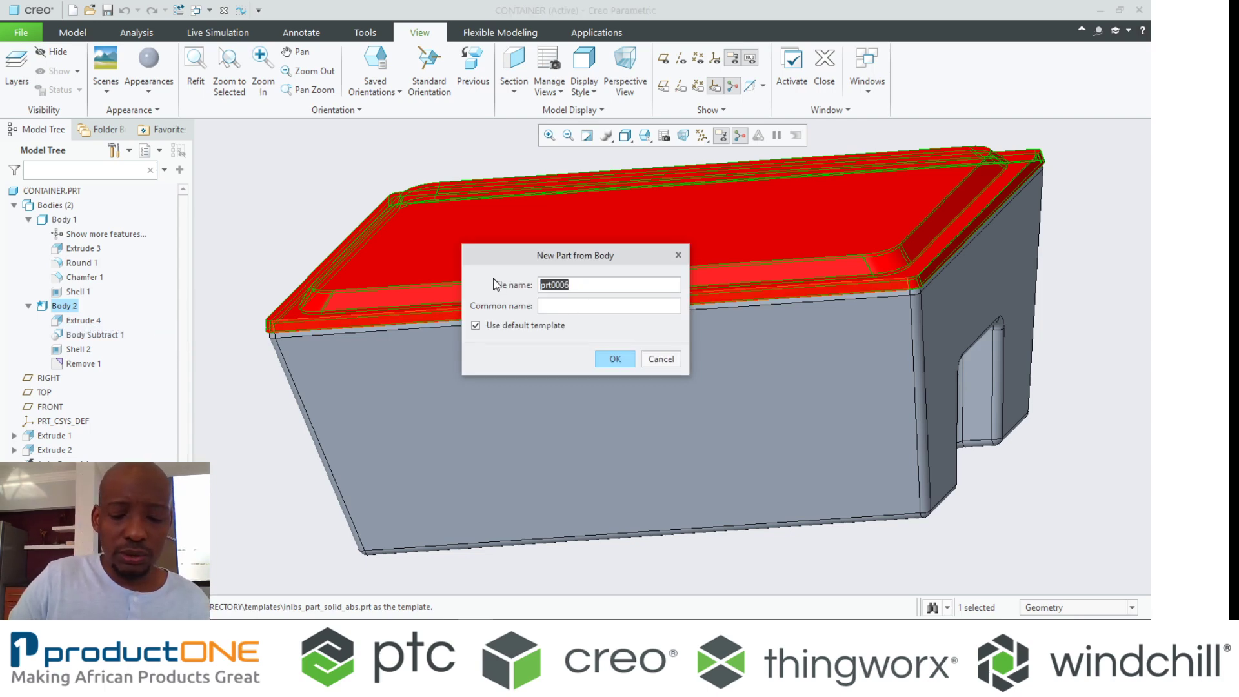
text(LID)
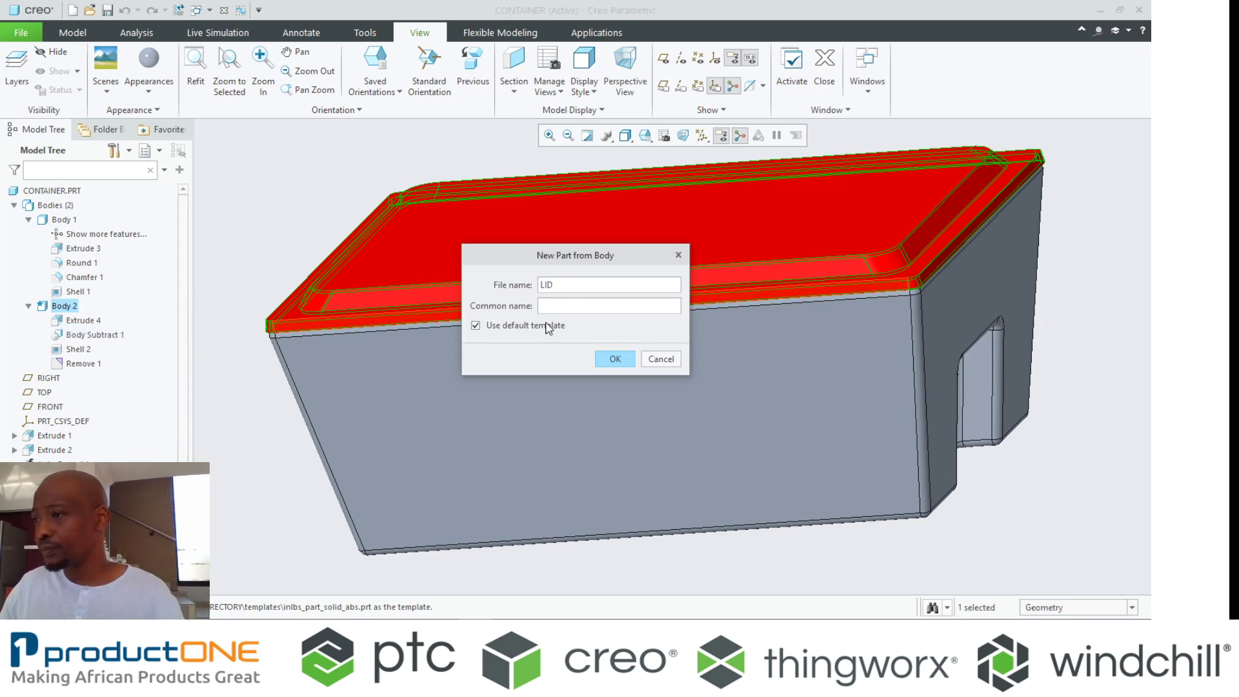
click(616, 359)
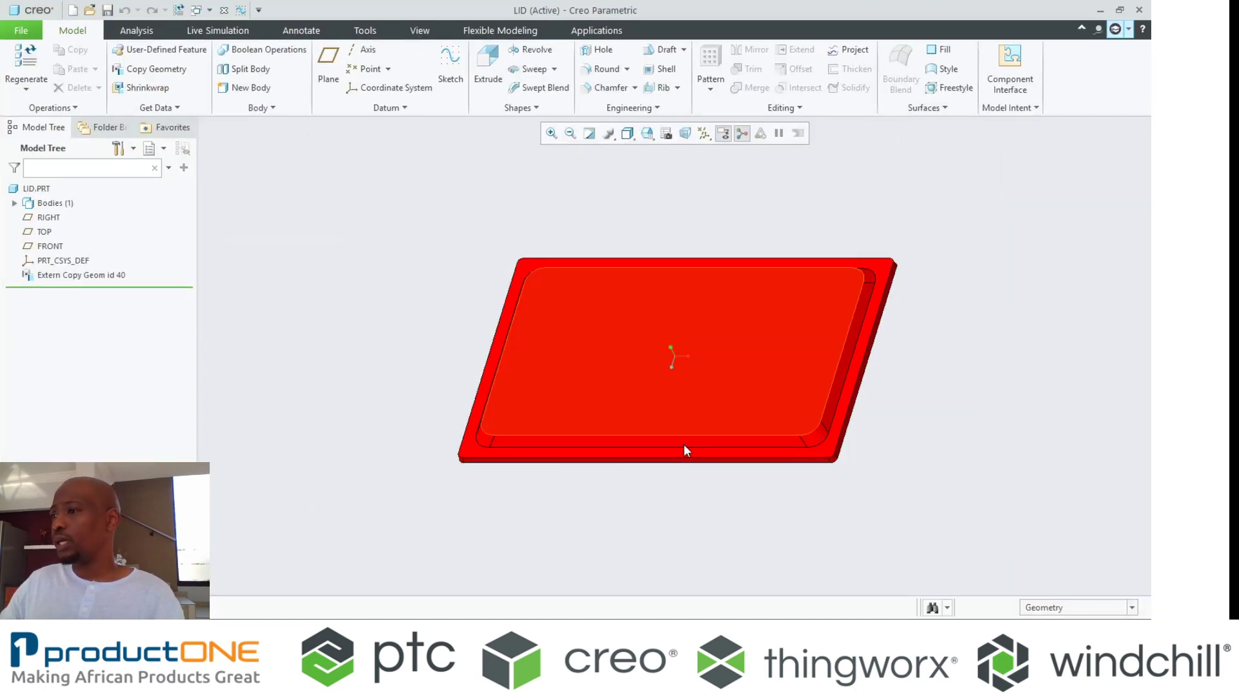
middle_drag(684, 448, 698, 405)
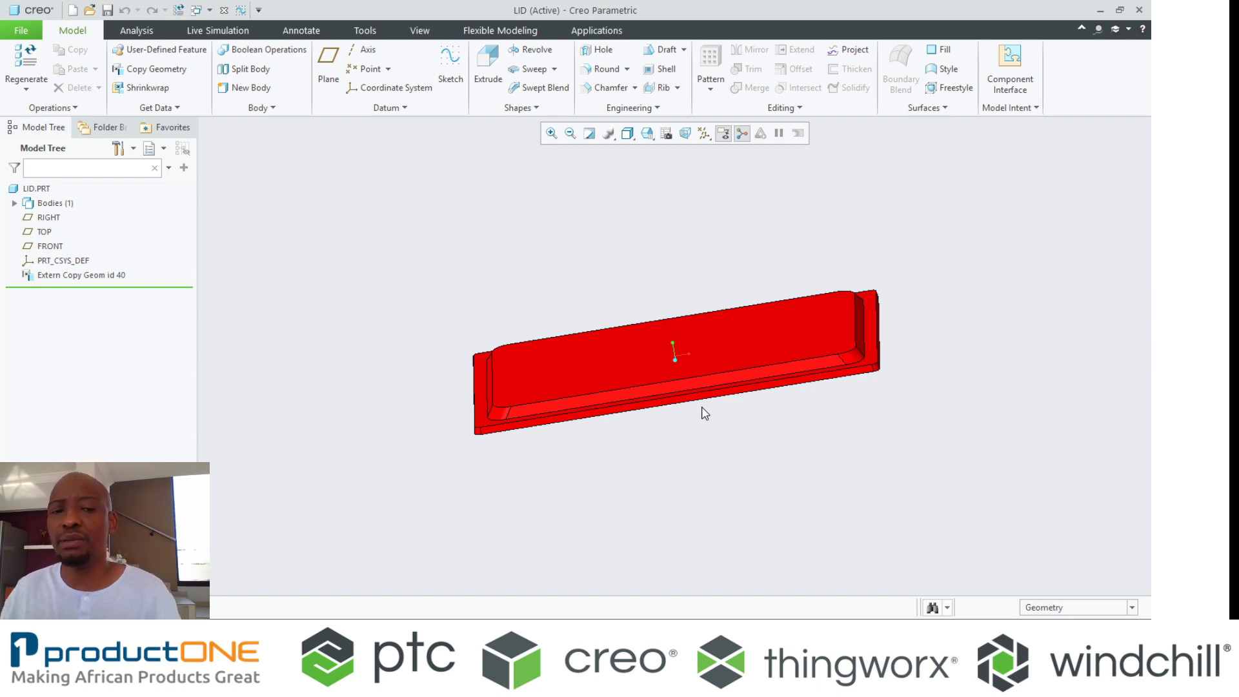
key(ctrl+d)
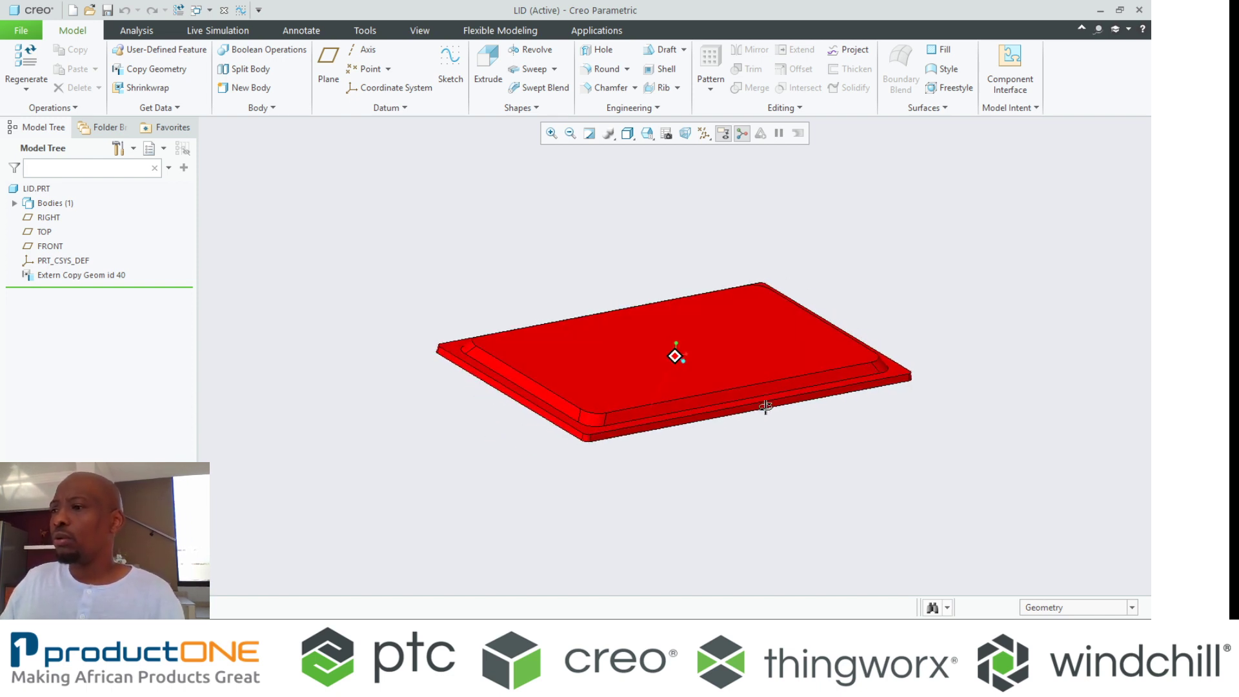
scroll(727, 455, up, 2)
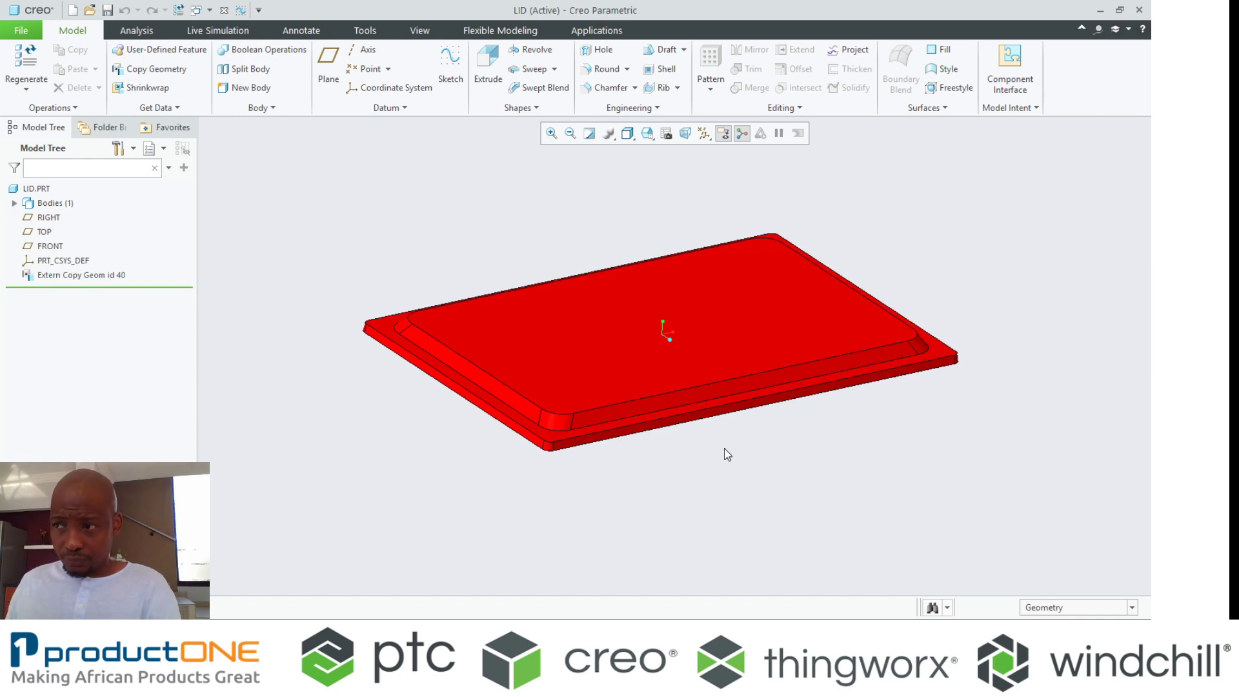